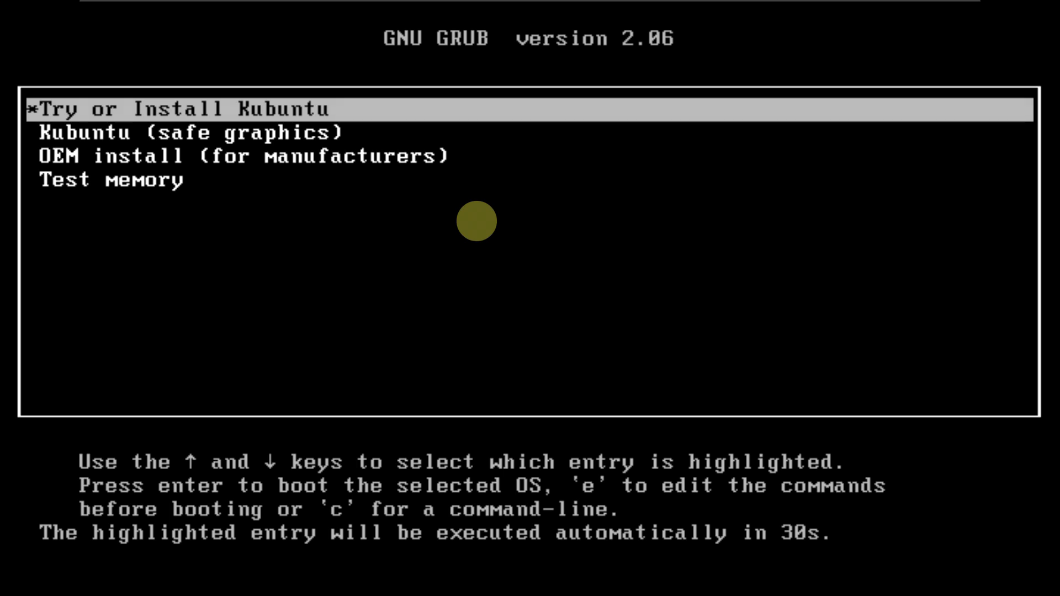
Boot Kubuntu from the entries in the GRUB boot menu
{"action": "key", "text": "Down"}
{"action": "key", "text": "Down"}
{"action": "key", "text": "Down"}
{"action": "key", "text": "Up"}
{"action": "key", "text": "Up"}
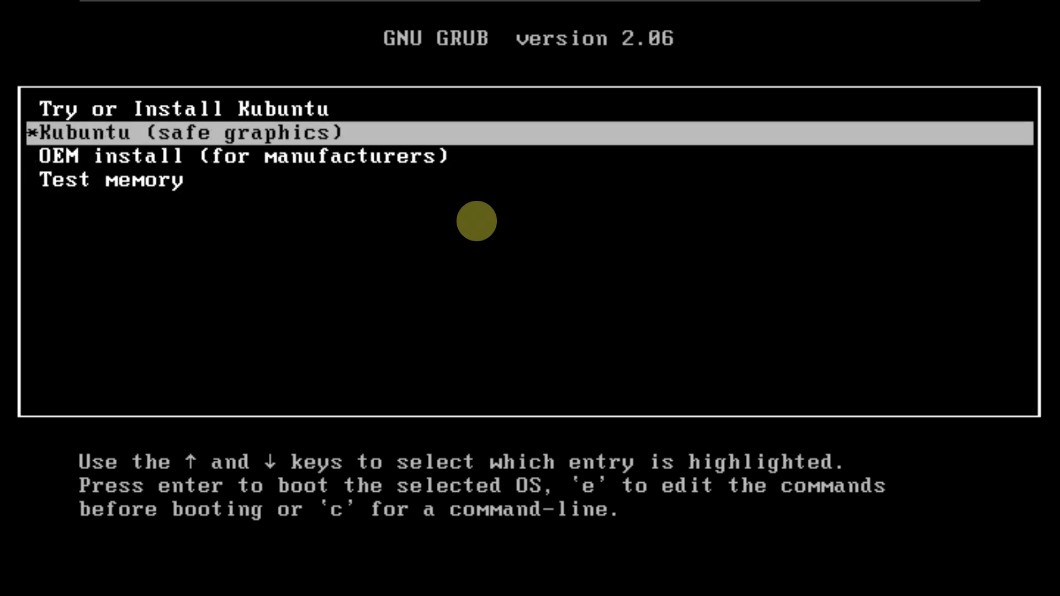
{"action": "key", "text": "Up"}
{"action": "key", "text": "Down"}
{"action": "key", "text": "Return"}
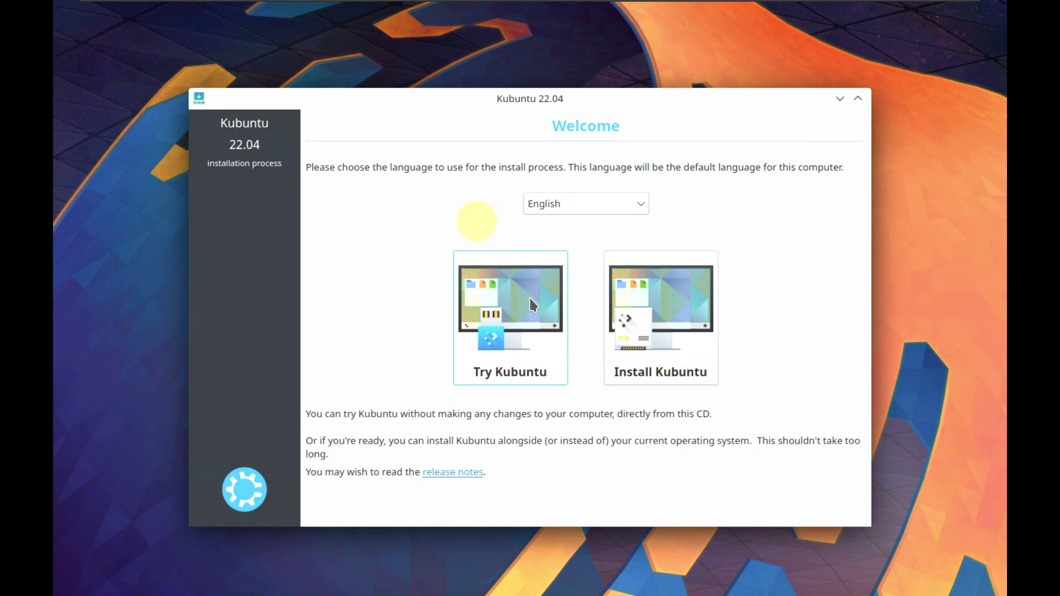
Keep English as the language and start the Try Kubuntu live session
{"action": "left_click", "coordinate": [597, 203]}
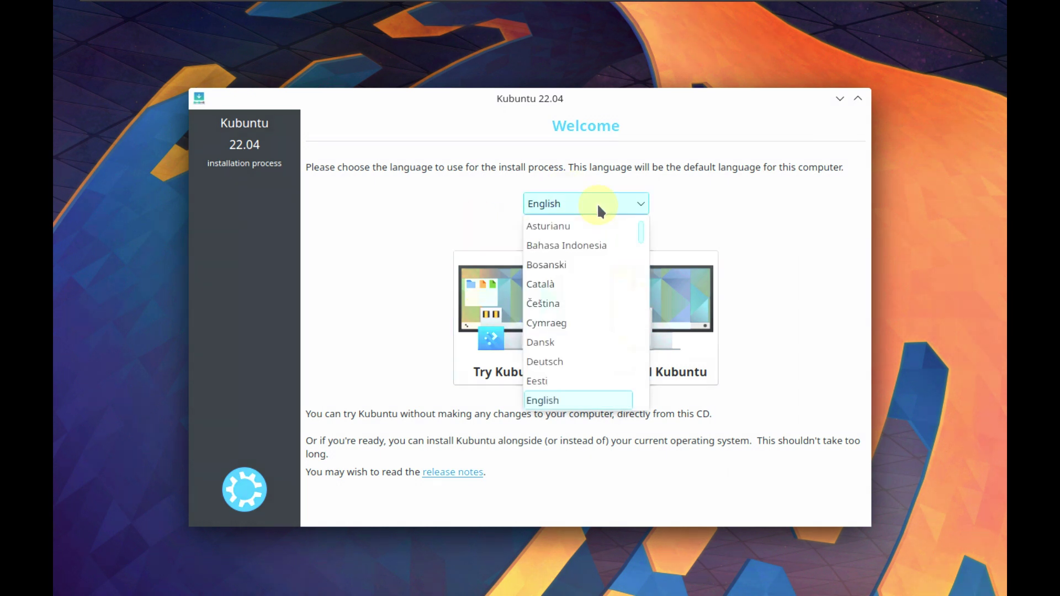
{"action": "left_click", "coordinate": [401, 235]}
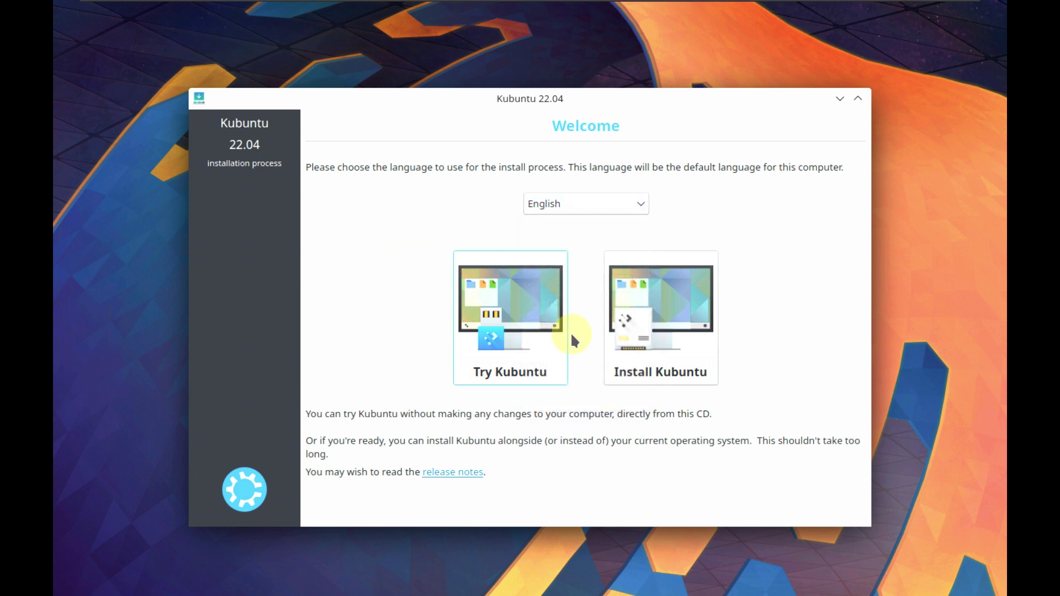
{"action": "left_click", "coordinate": [535, 340]}
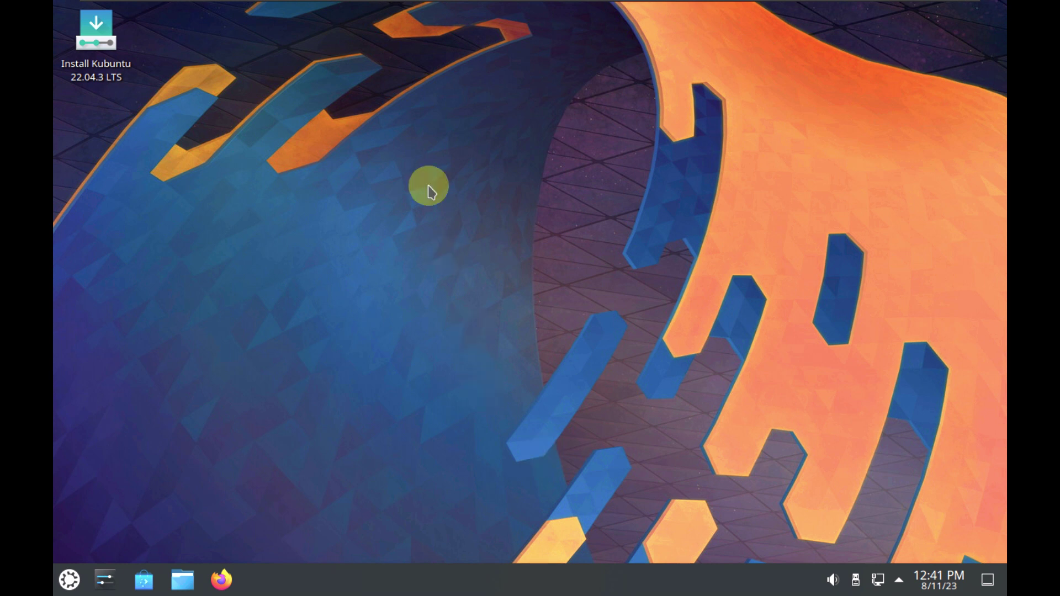
Set the display resolution to 1920x1080 (16:9) in the desktop's display configuration and keep the new configuration
{"action": "right_click", "coordinate": [405, 117]}
{"action": "left_click", "coordinate": [462, 146]}
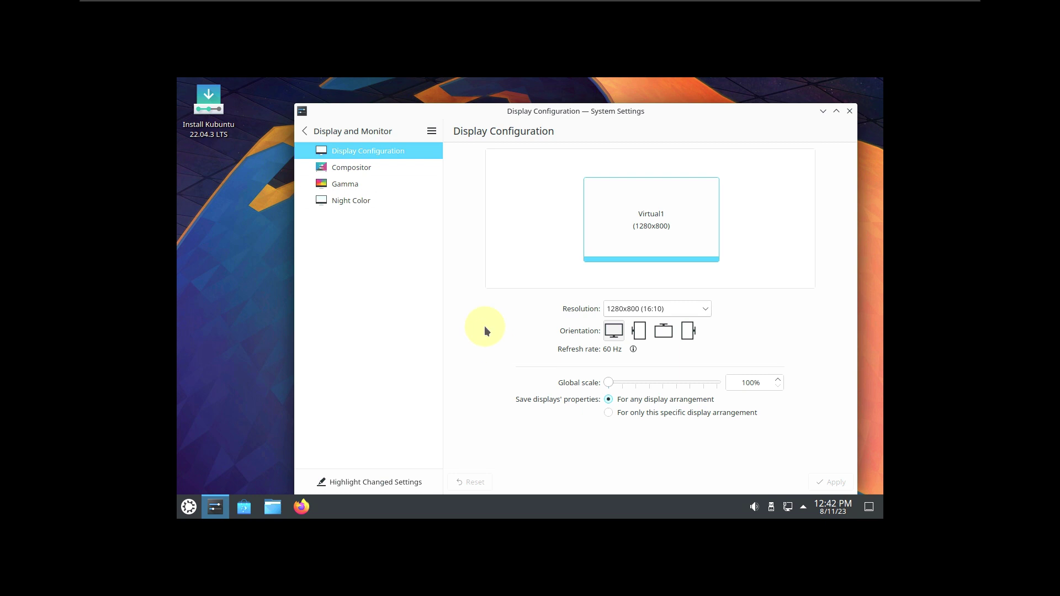
{"action": "left_click", "coordinate": [653, 307]}
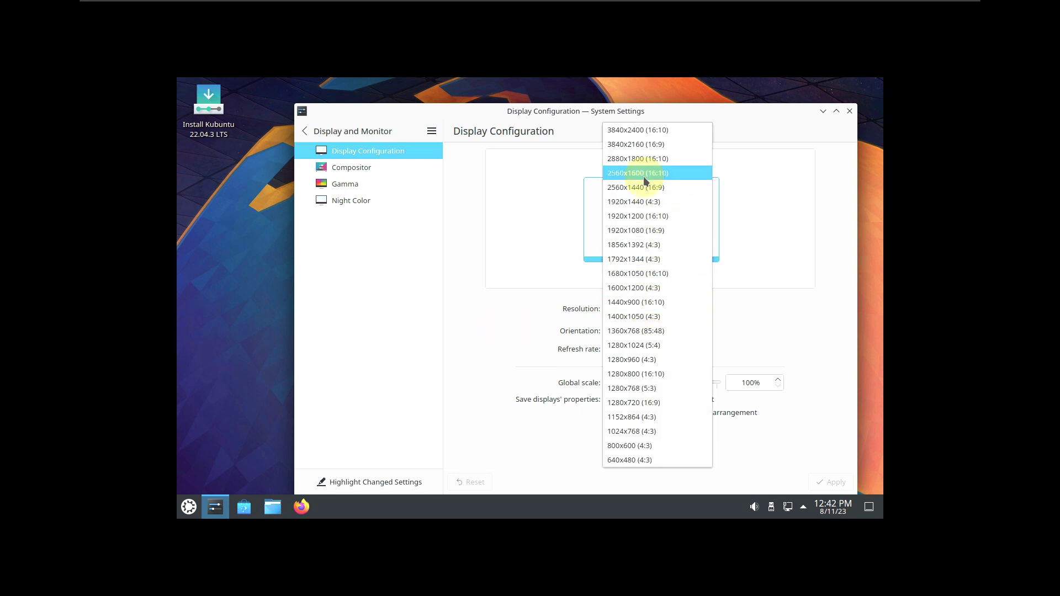
{"action": "left_click", "coordinate": [652, 230]}
{"action": "left_click", "coordinate": [824, 478]}
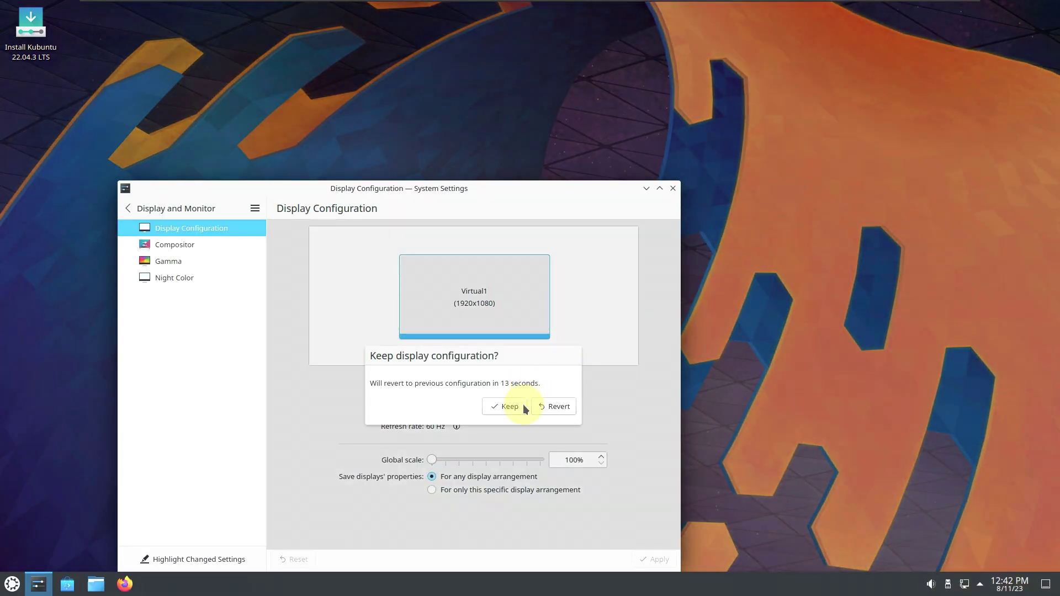
{"action": "left_click", "coordinate": [507, 405]}
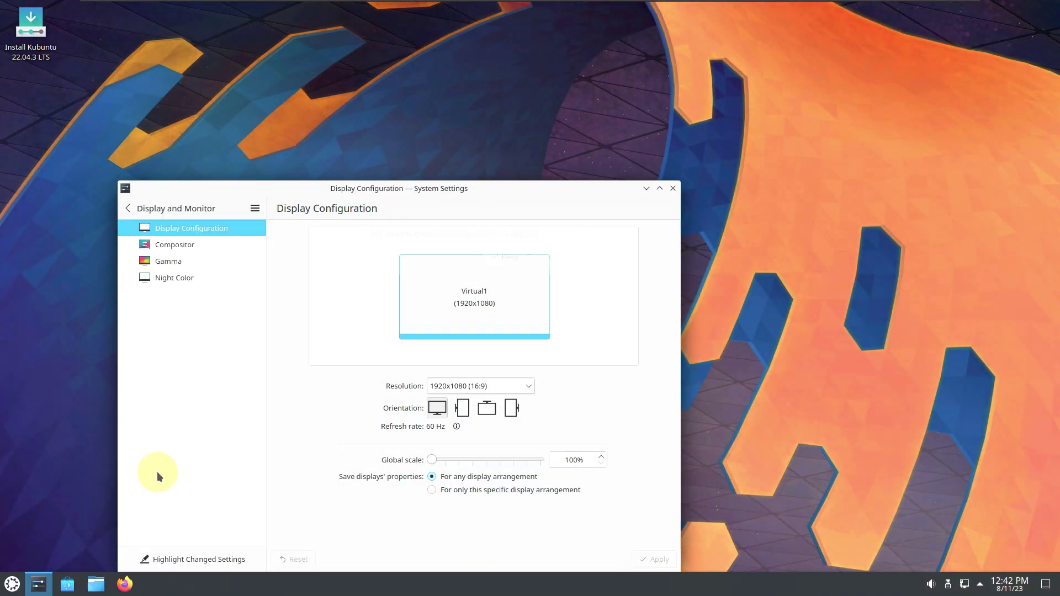
Launch System Monitor and show the About this System page in System Settings
{"action": "left_click", "coordinate": [13, 584]}
{"action": "left_click", "coordinate": [353, 304]}
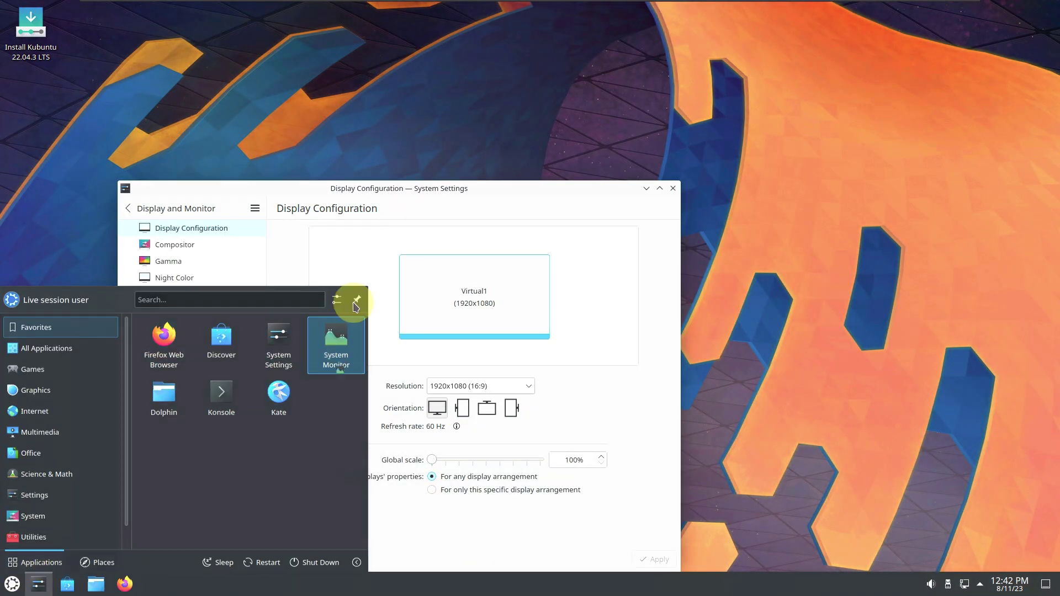
{"action": "left_click", "coordinate": [189, 208]}
{"action": "scroll", "coordinate": [177, 528], "scroll_direction": "down", "scroll_amount": 3}
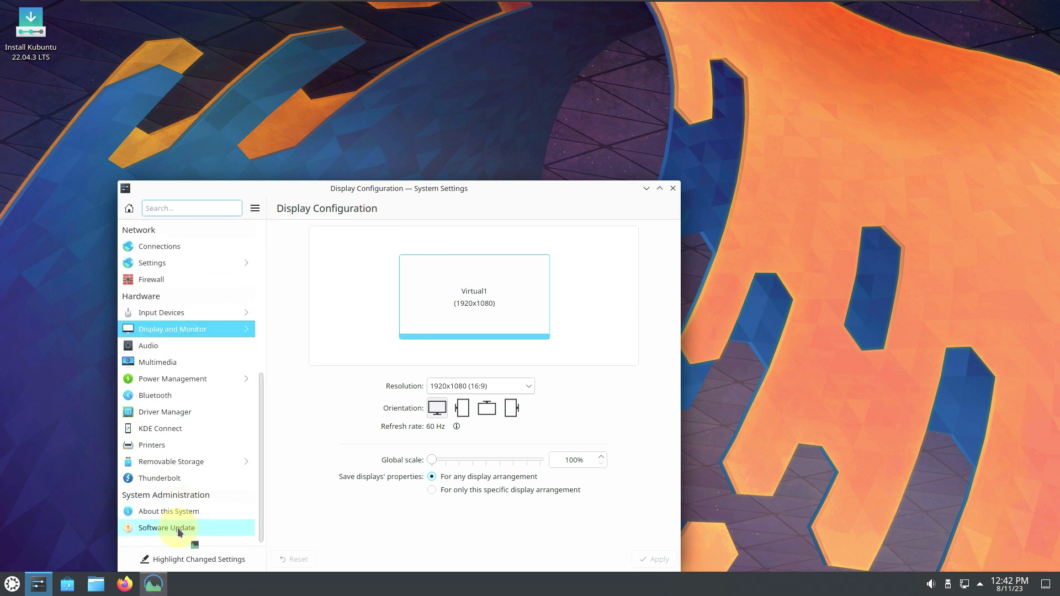
{"action": "left_click", "coordinate": [178, 513]}
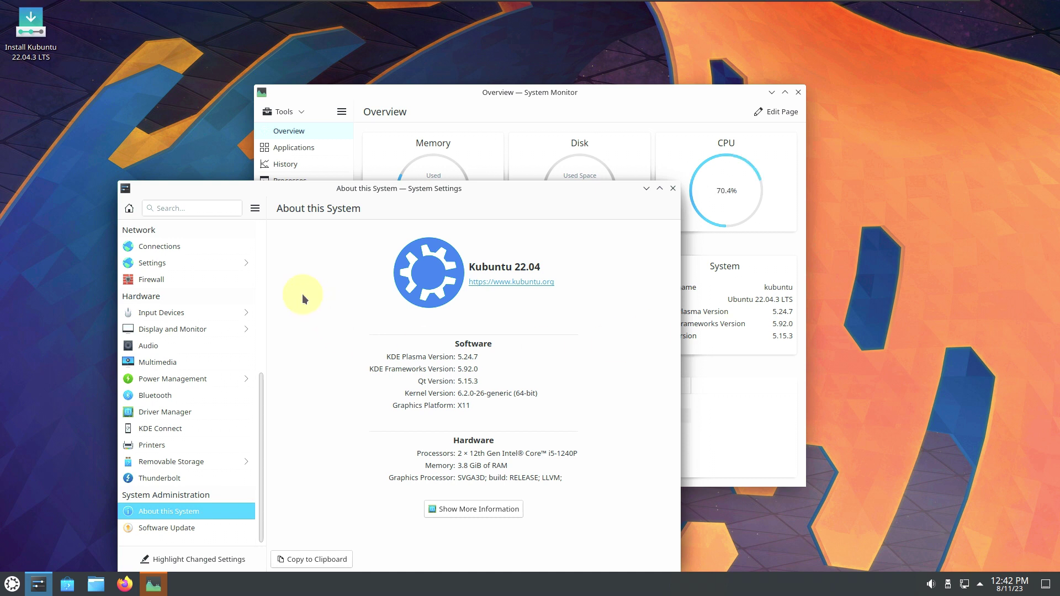
Move the System Settings window aside, close it, and maximize the System Monitor window
{"action": "left_click_drag", "start_coordinate": [465, 188], "coordinate": [443, 70]}
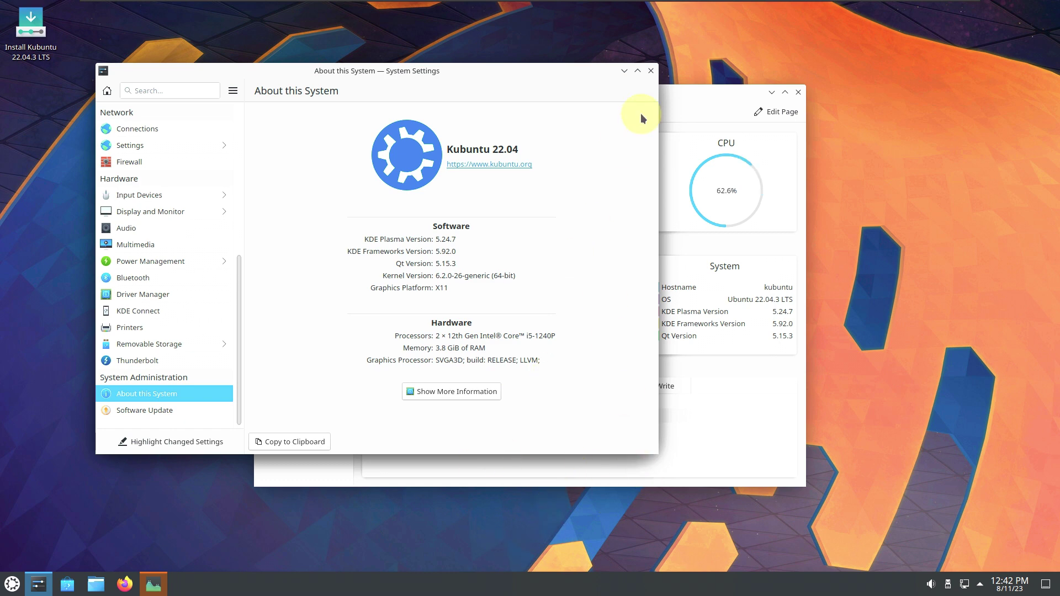
{"action": "left_click", "coordinate": [651, 71]}
{"action": "double_click", "coordinate": [734, 88]}
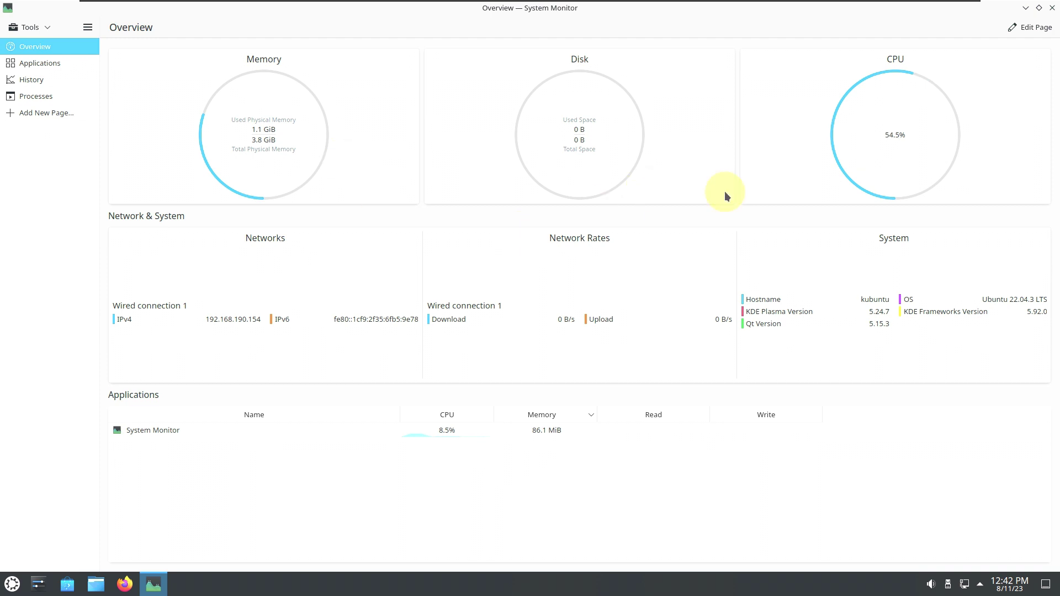
View the version and library information about System Monitor and return to its Overview page
{"action": "left_click", "coordinate": [88, 27]}
{"action": "left_click", "coordinate": [155, 151]}
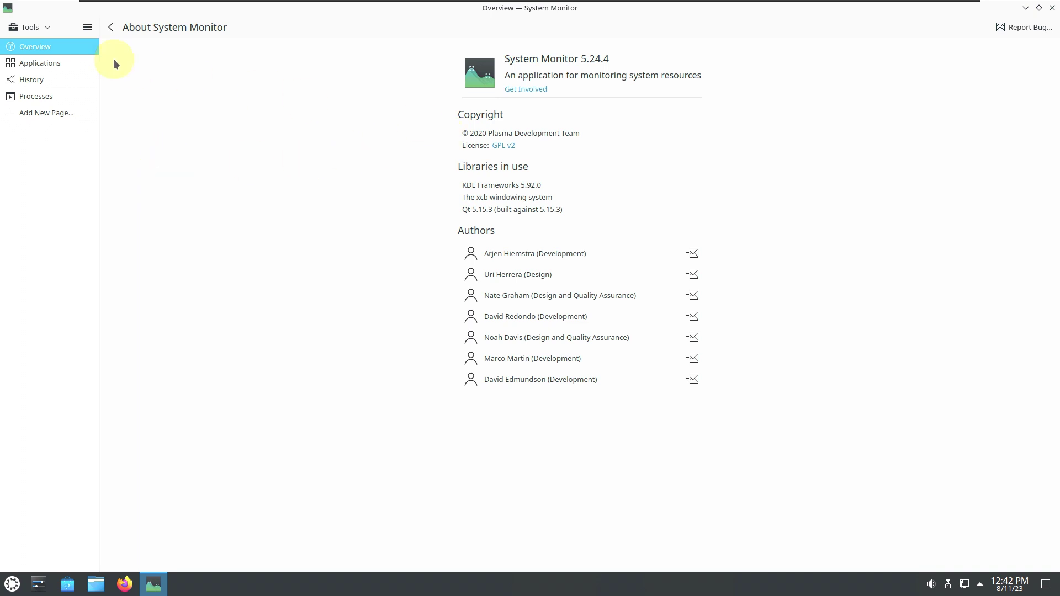
{"action": "left_click", "coordinate": [110, 29]}
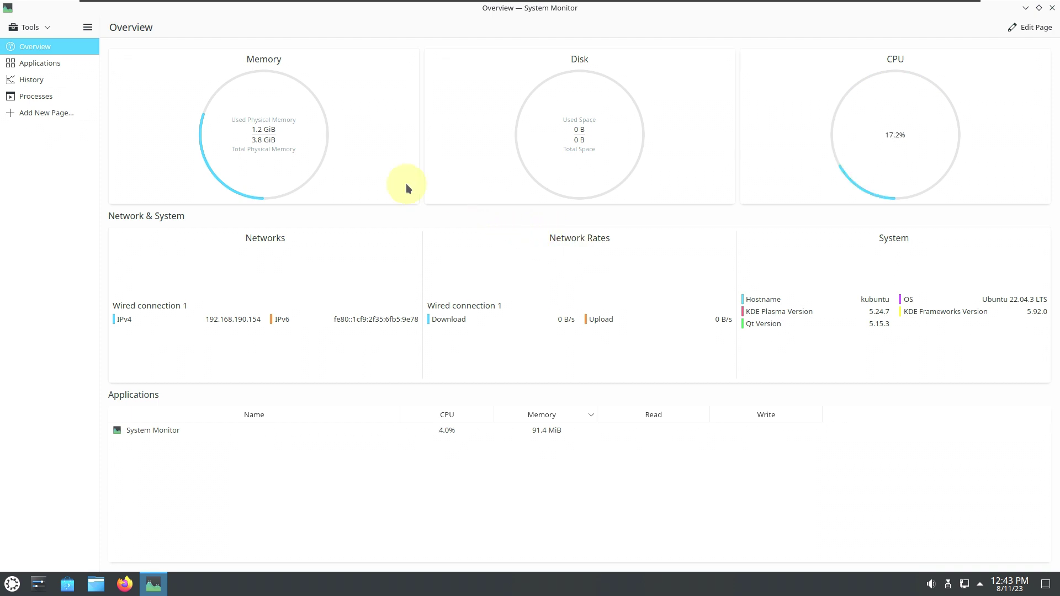
Examine System Monitor's Applications, History and Processes pages, with the processes shown as a tree, and return to the Overview
{"action": "left_click", "coordinate": [88, 61]}
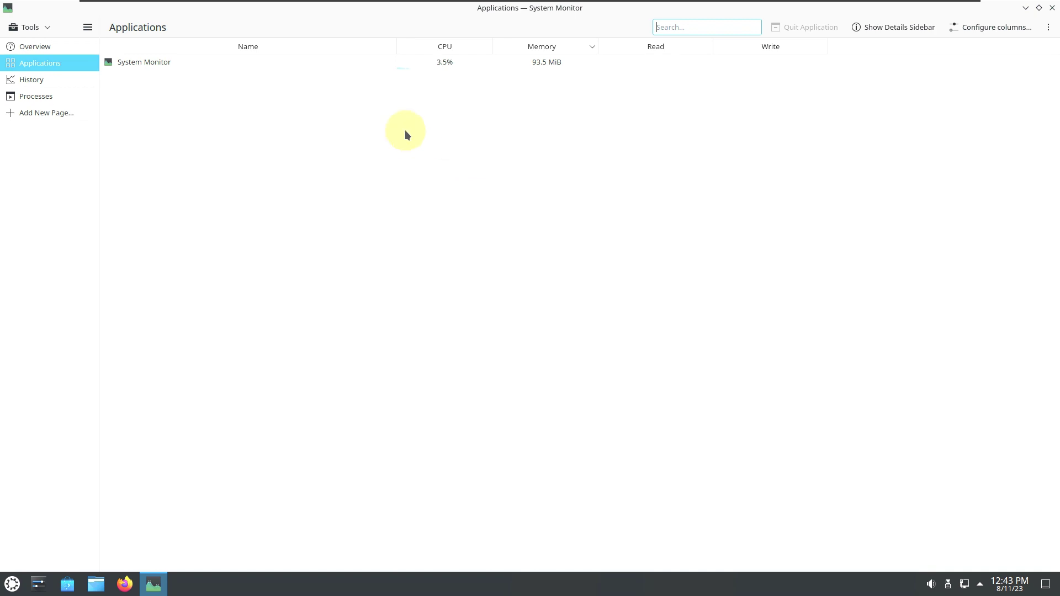
{"action": "left_click", "coordinate": [94, 81]}
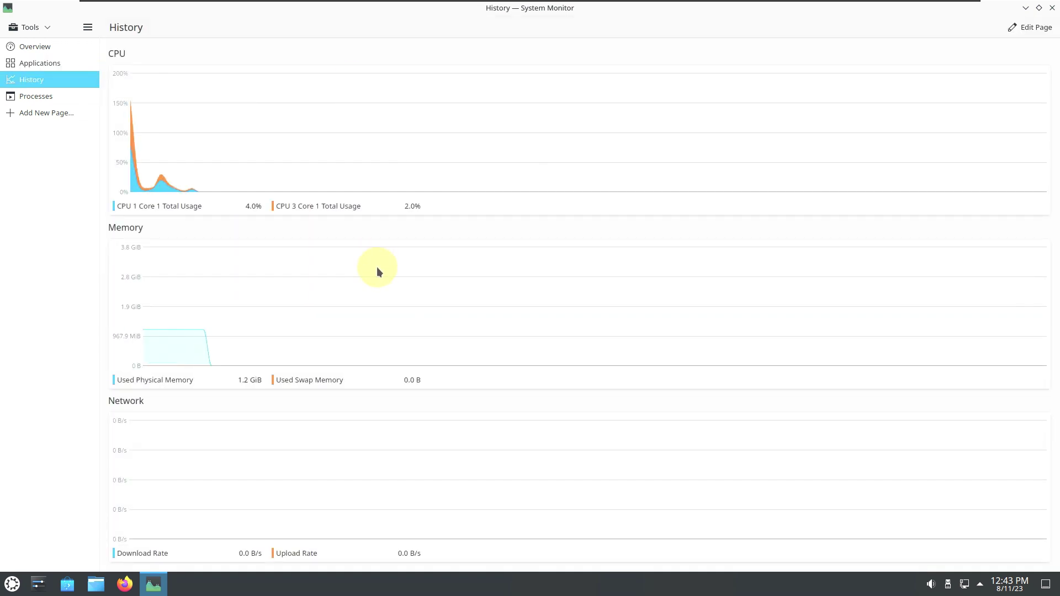
{"action": "left_click", "coordinate": [88, 94]}
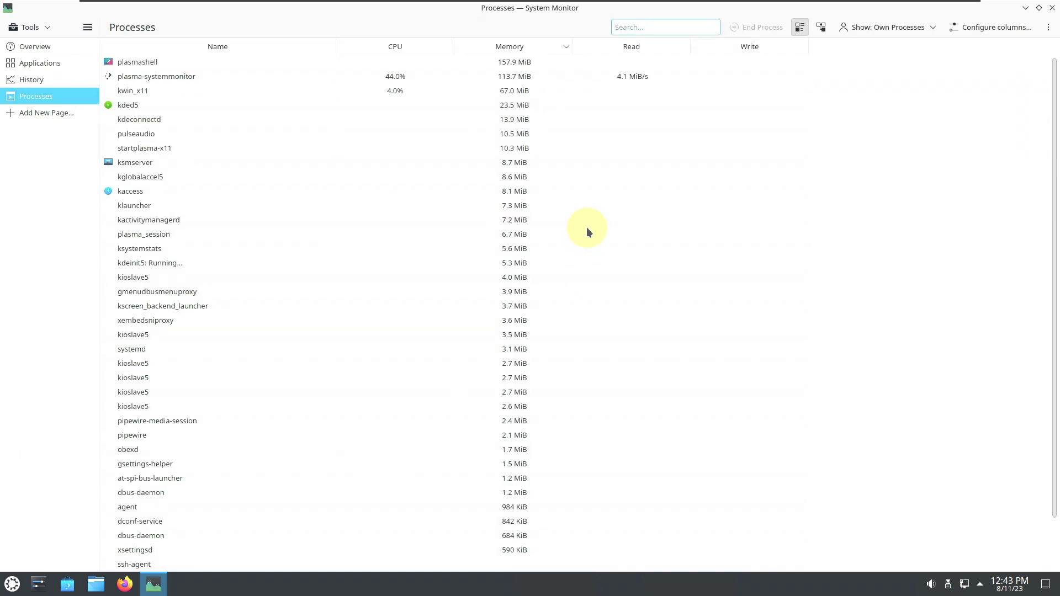
{"action": "left_click", "coordinate": [821, 27]}
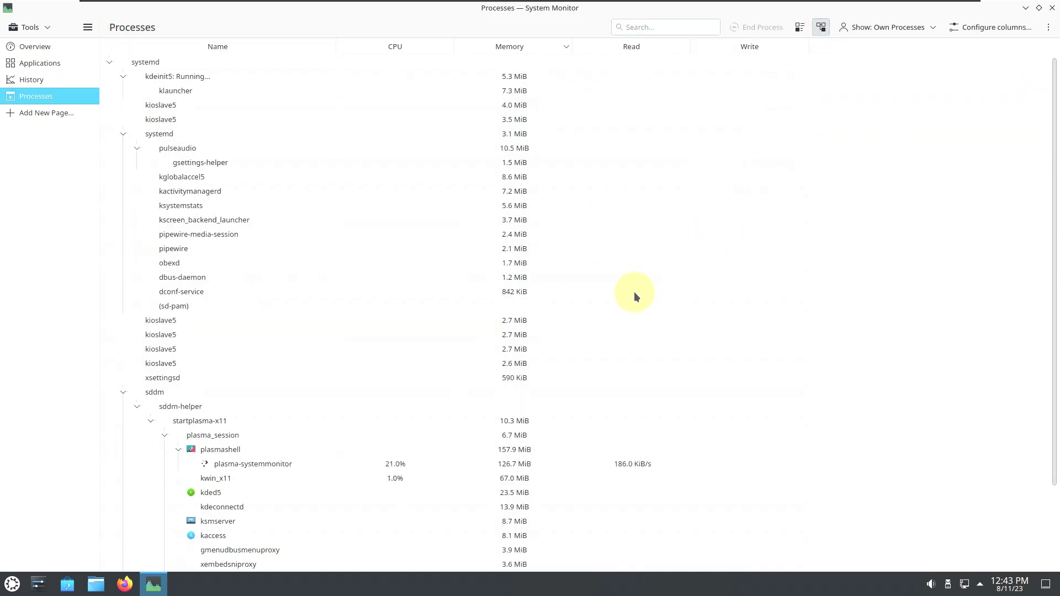
{"action": "scroll", "coordinate": [634, 292], "scroll_direction": "down", "scroll_amount": 2}
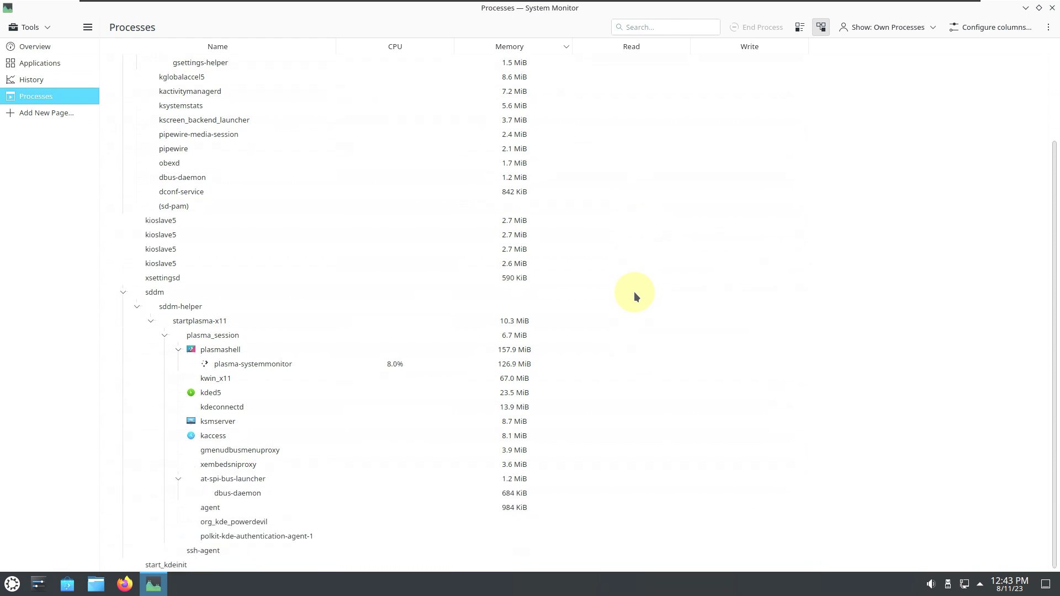
{"action": "scroll", "coordinate": [634, 292], "scroll_direction": "up", "scroll_amount": 2}
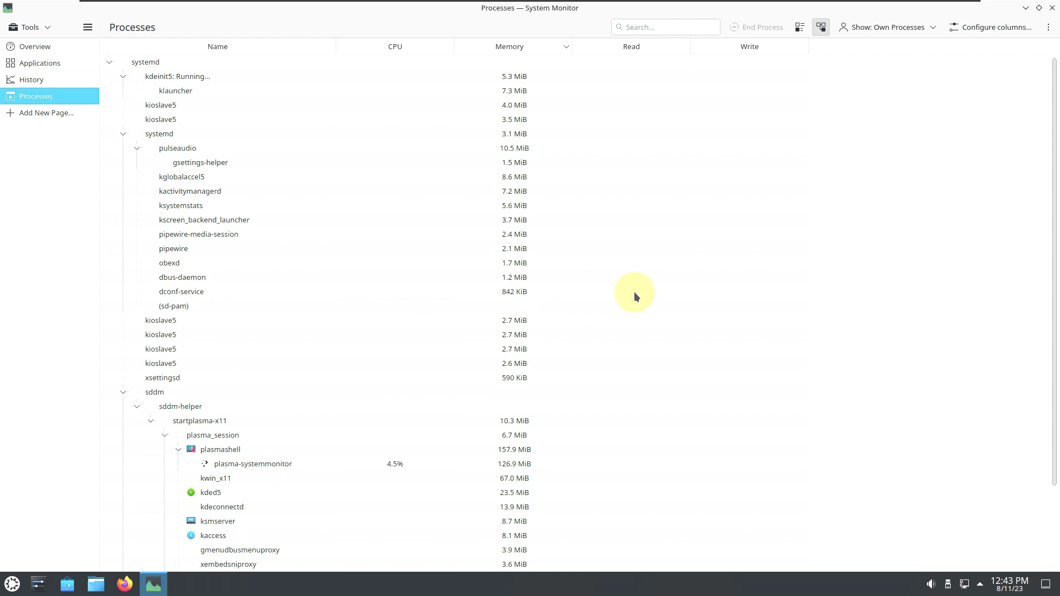
{"action": "left_click", "coordinate": [35, 47]}
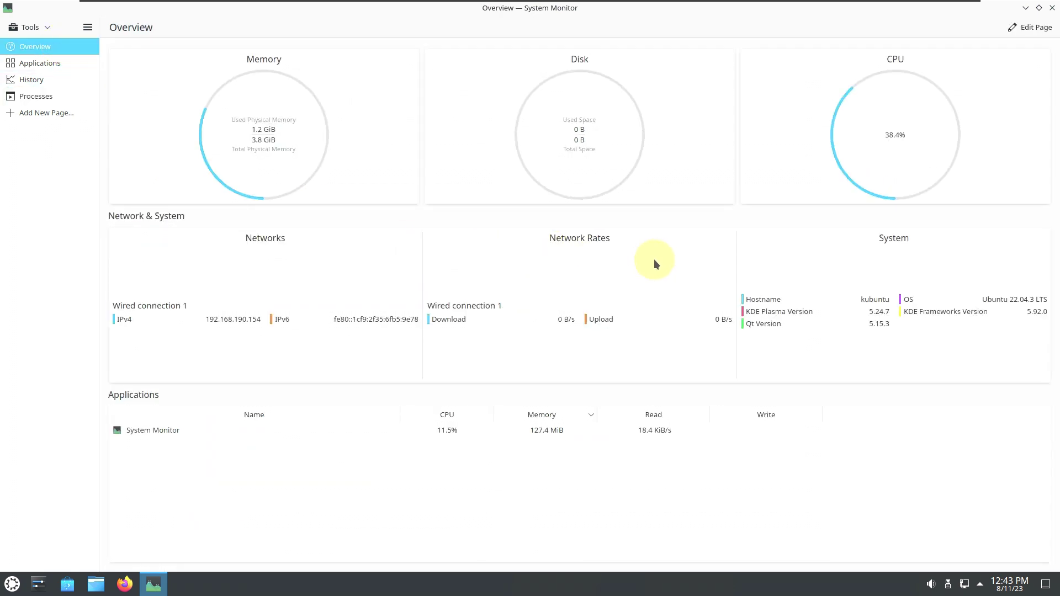
Restore System Monitor from maximized, move it to the desktop's upper-right corner, and shrink its window
{"action": "left_click", "coordinate": [1039, 8]}
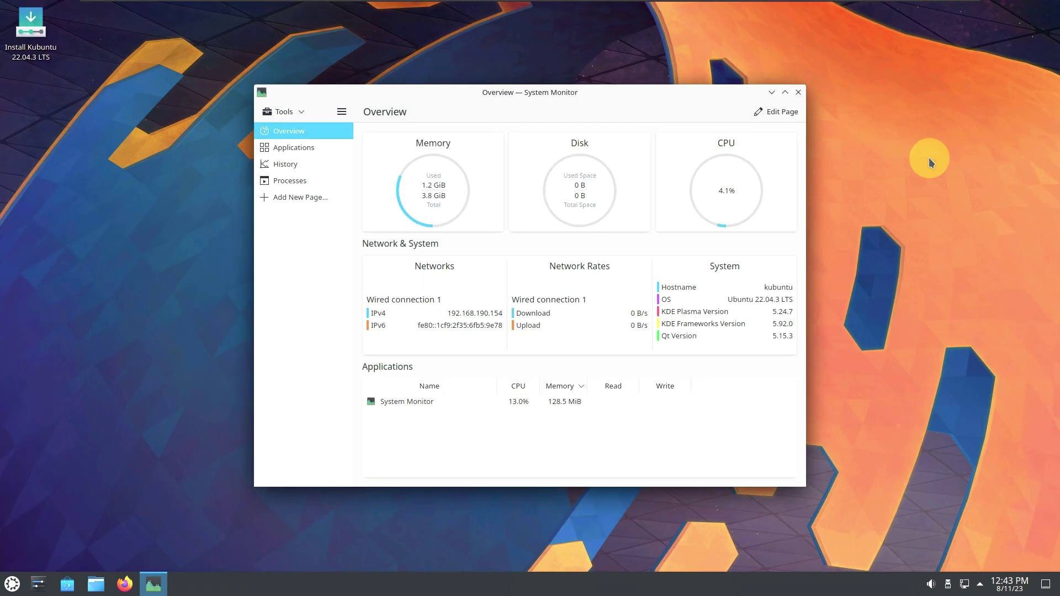
{"action": "left_click_drag", "start_coordinate": [506, 102], "coordinate": [760, 18]}
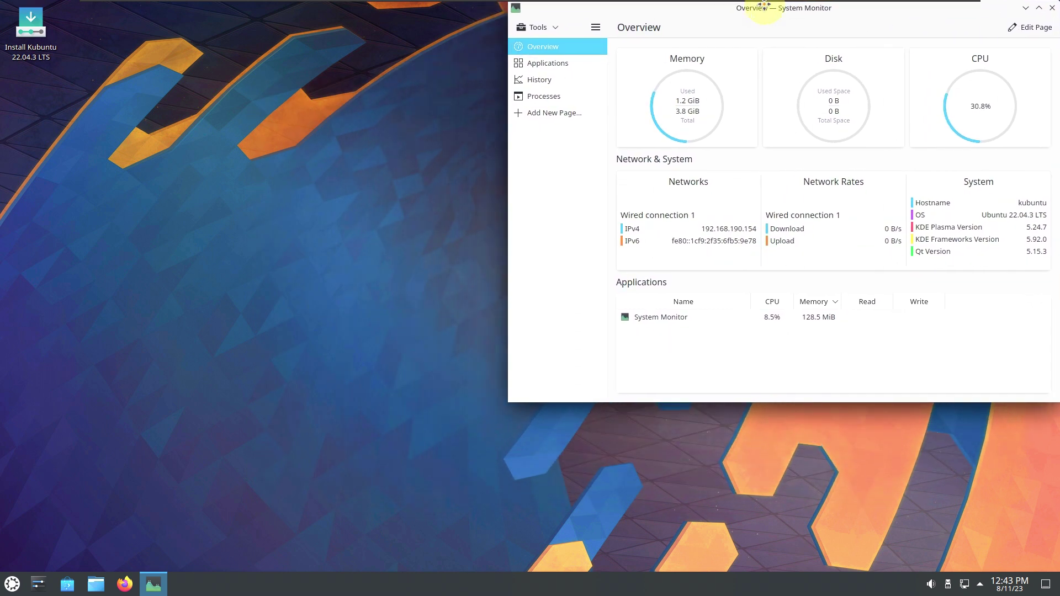
{"action": "left_click_drag", "start_coordinate": [508, 393], "coordinate": [749, 228]}
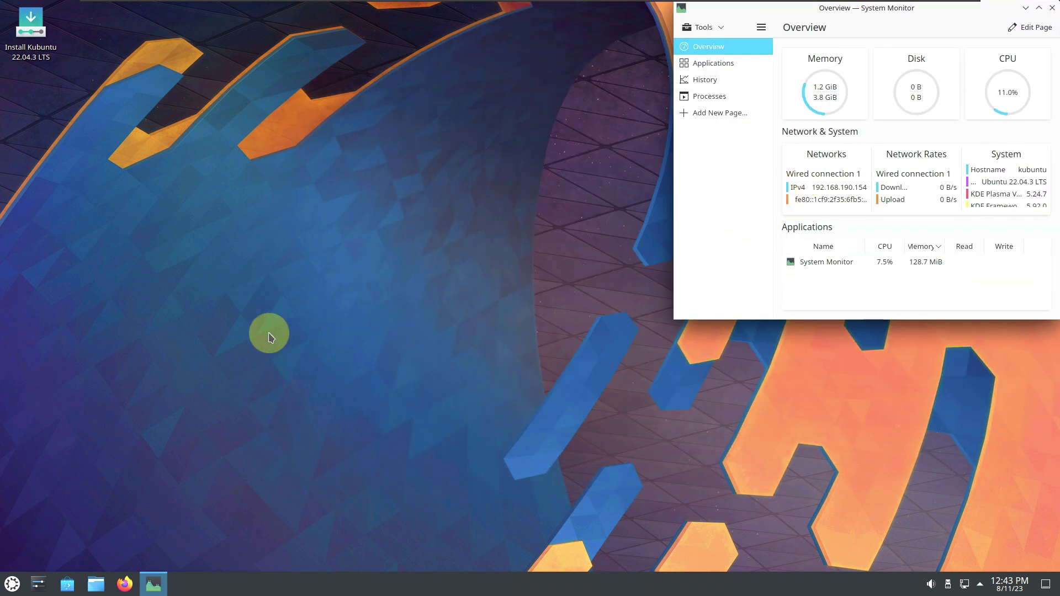
Launch Firefox and close the Mozilla privacy notice tab
{"action": "left_click", "coordinate": [105, 488]}
{"action": "left_click", "coordinate": [125, 584]}
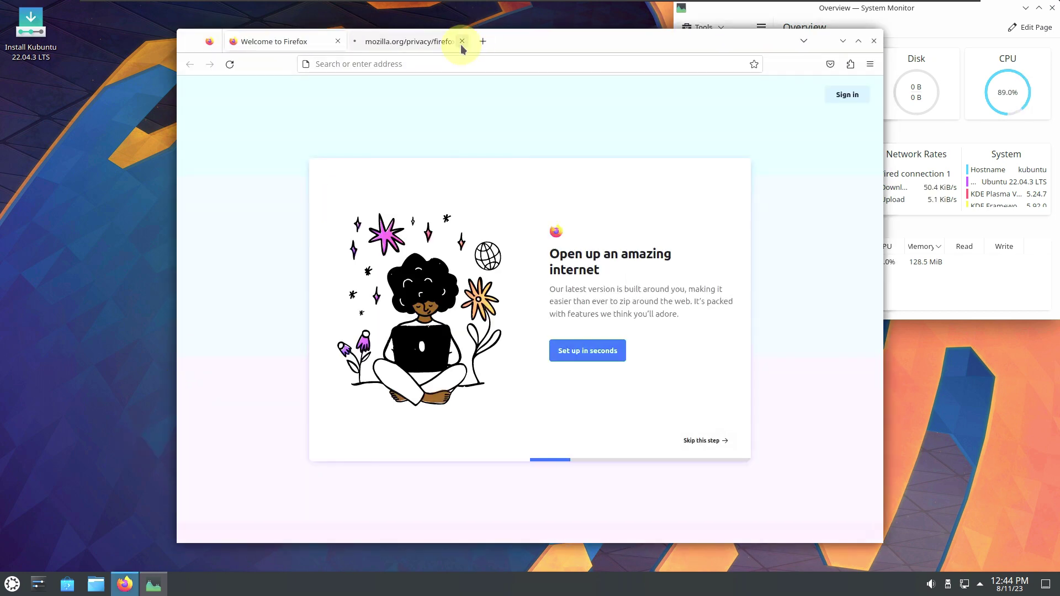
{"action": "left_click", "coordinate": [462, 42]}
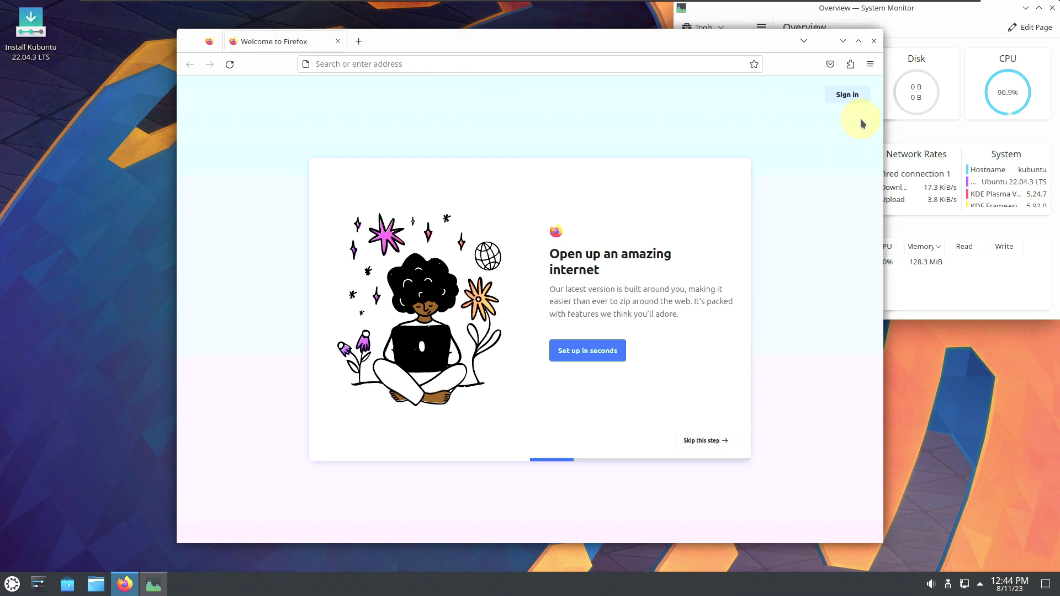
Check the browser version in the About Mozilla Firefox window and close that window
{"action": "left_click", "coordinate": [870, 65]}
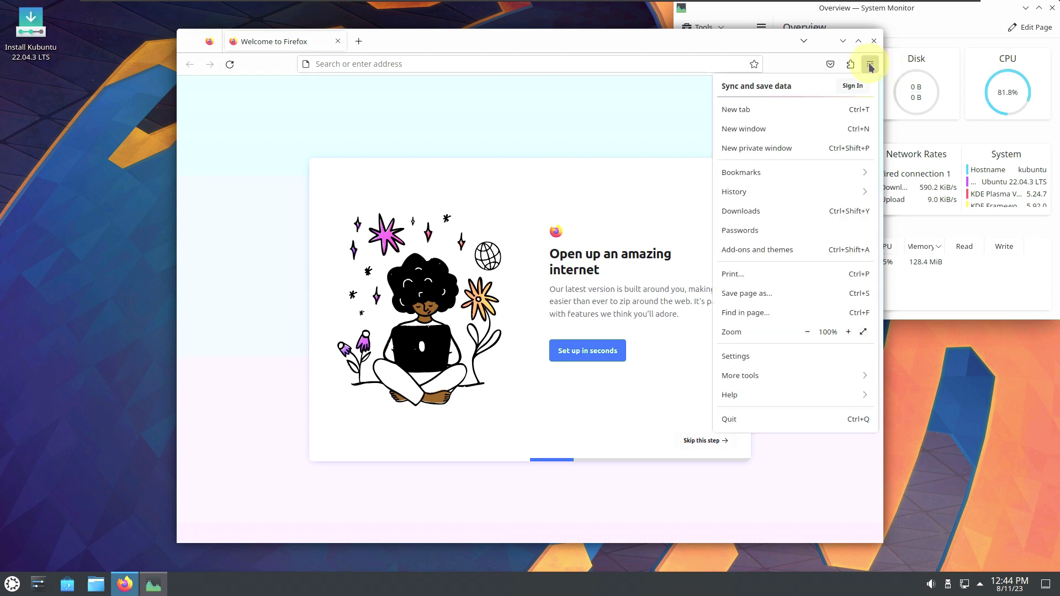
{"action": "left_click", "coordinate": [754, 394]}
{"action": "left_click", "coordinate": [747, 229]}
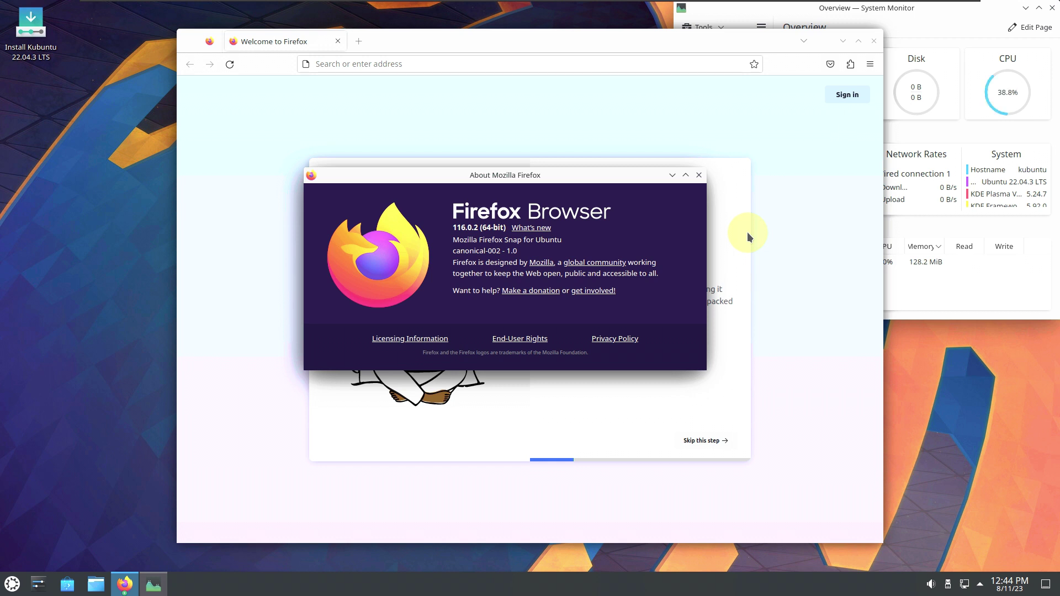
{"action": "left_click", "coordinate": [697, 175]}
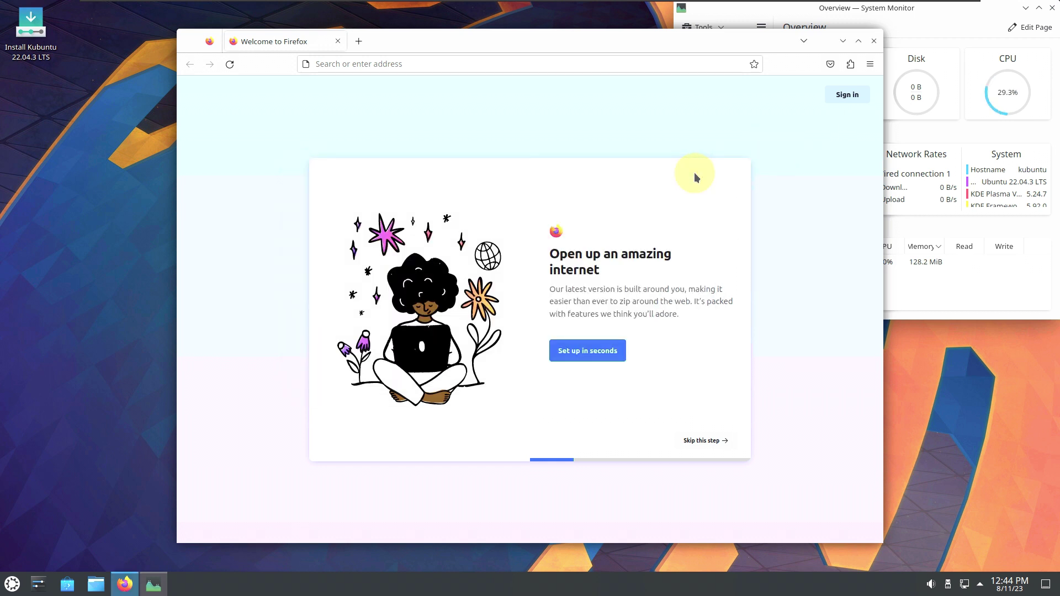
Search the web for "ubuntu", change the results to English, and open the ubuntu.com homepage
{"action": "left_click", "coordinate": [486, 64]}
{"action": "type", "text": "ubuntu"}
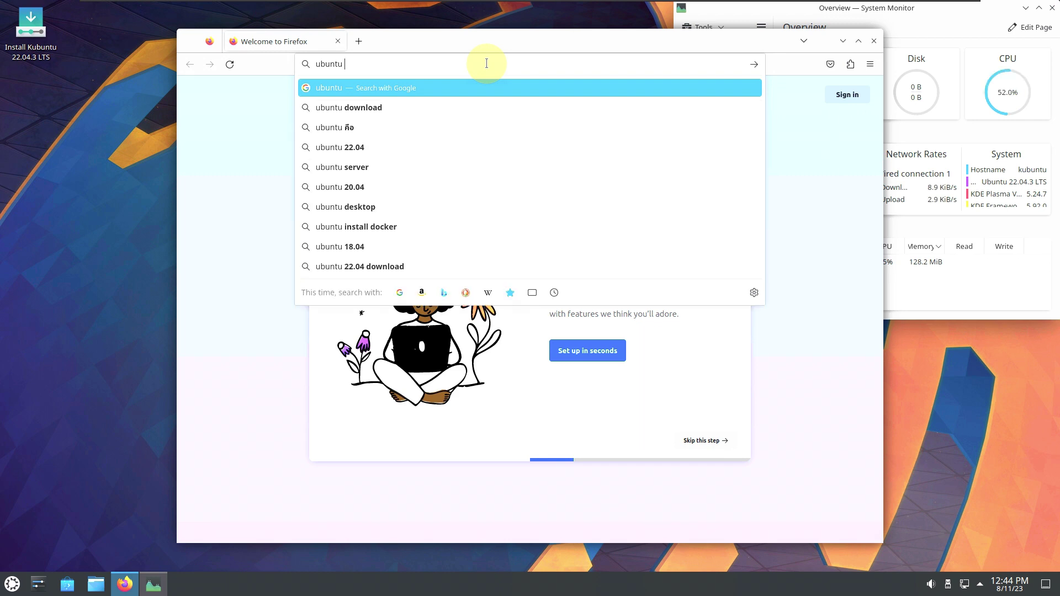
{"action": "key", "text": "Return"}
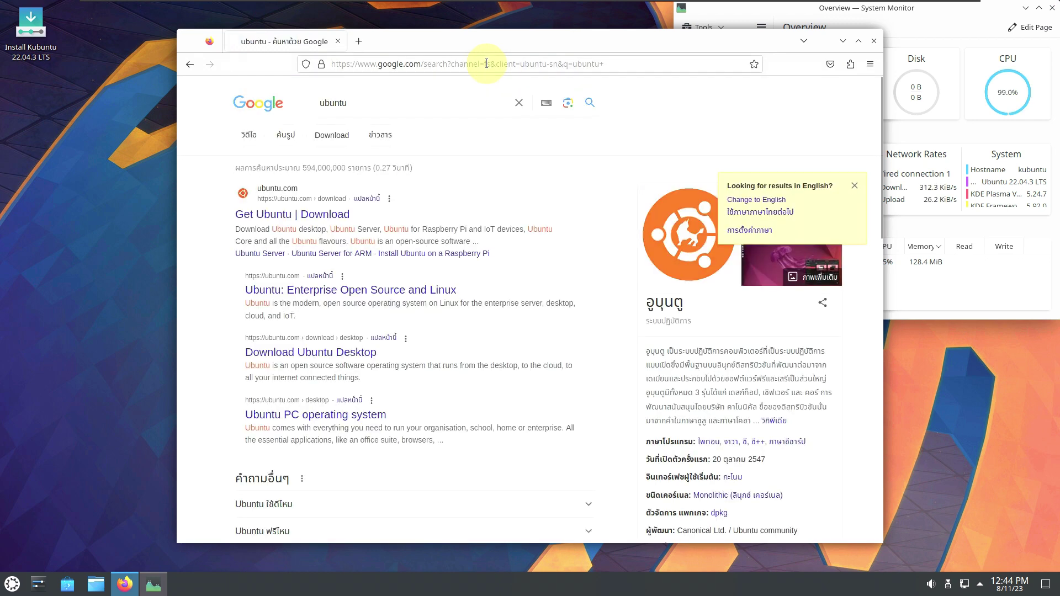
{"action": "left_click", "coordinate": [757, 199]}
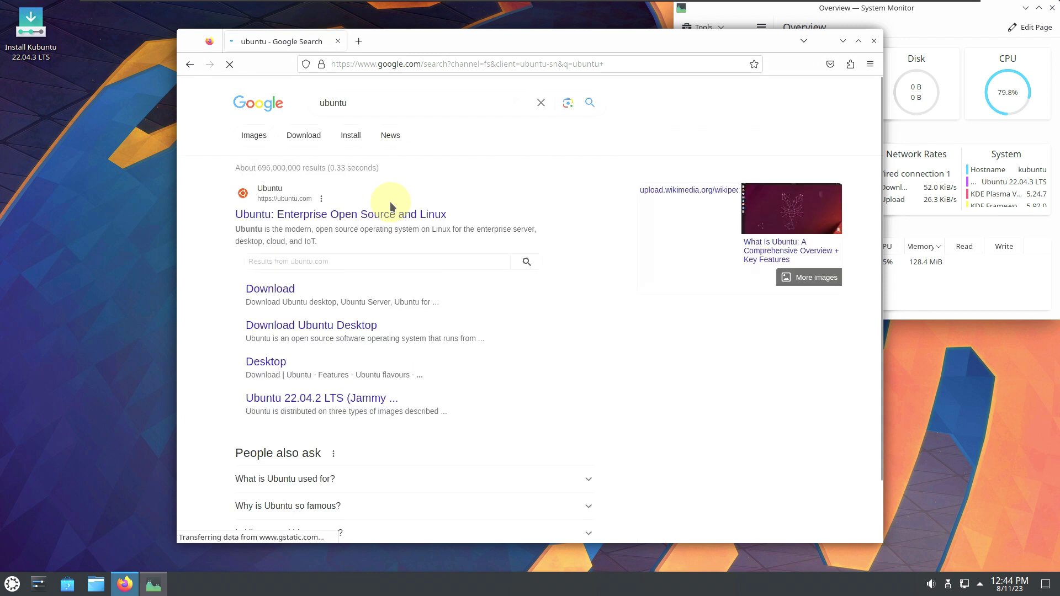
{"action": "left_click", "coordinate": [358, 218]}
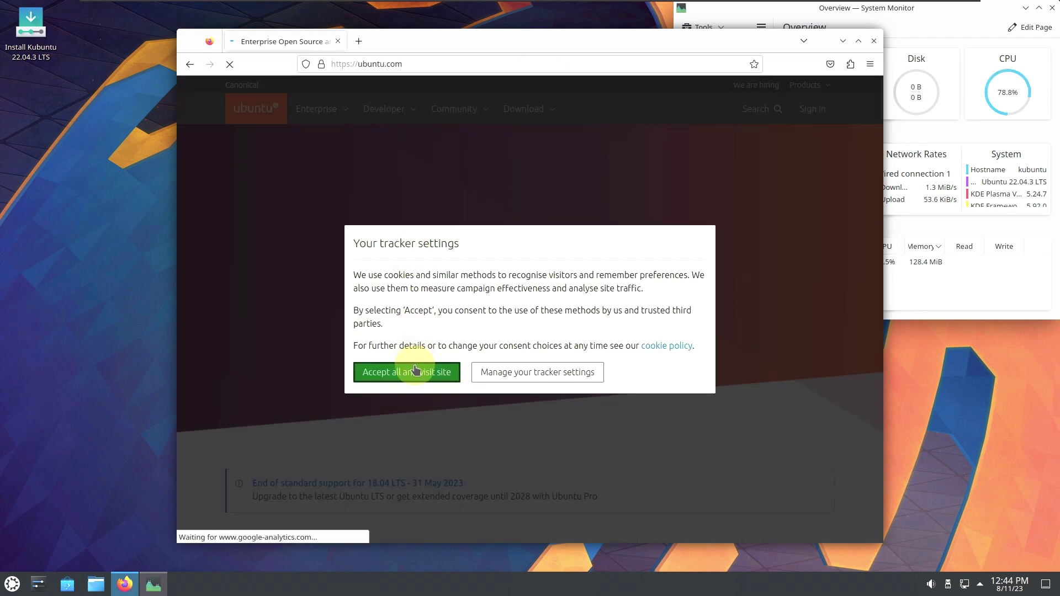
Accept all trackers on ubuntu.com, look over the homepage, and open the Ubuntu Desktop download page
{"action": "left_click", "coordinate": [409, 372]}
{"action": "scroll", "coordinate": [425, 229], "scroll_direction": "down", "scroll_amount": 1}
{"action": "scroll", "coordinate": [426, 227], "scroll_direction": "down", "scroll_amount": 6}
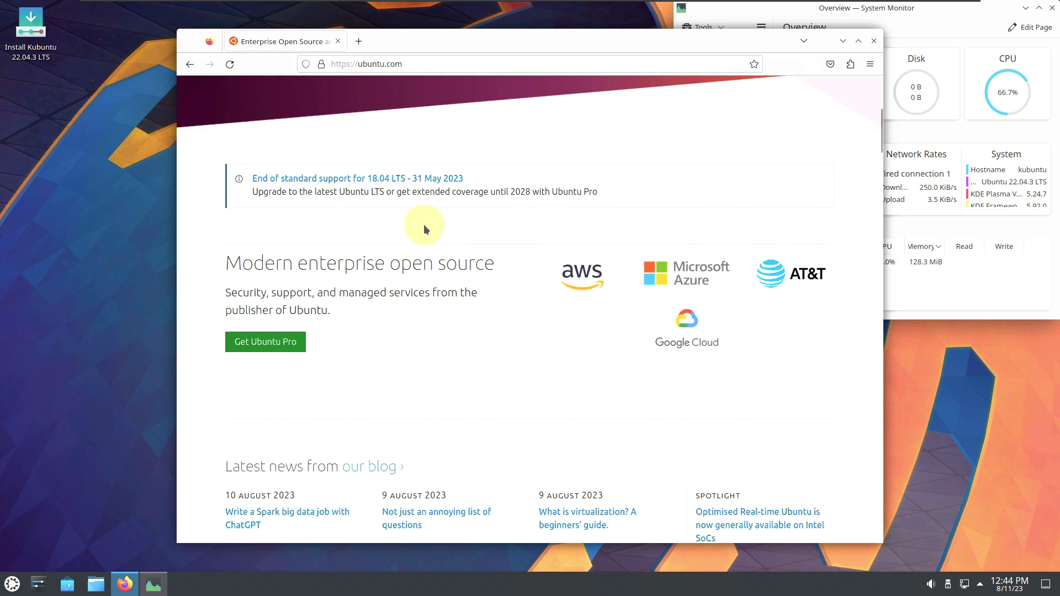
{"action": "scroll", "coordinate": [423, 224], "scroll_direction": "up", "scroll_amount": 7}
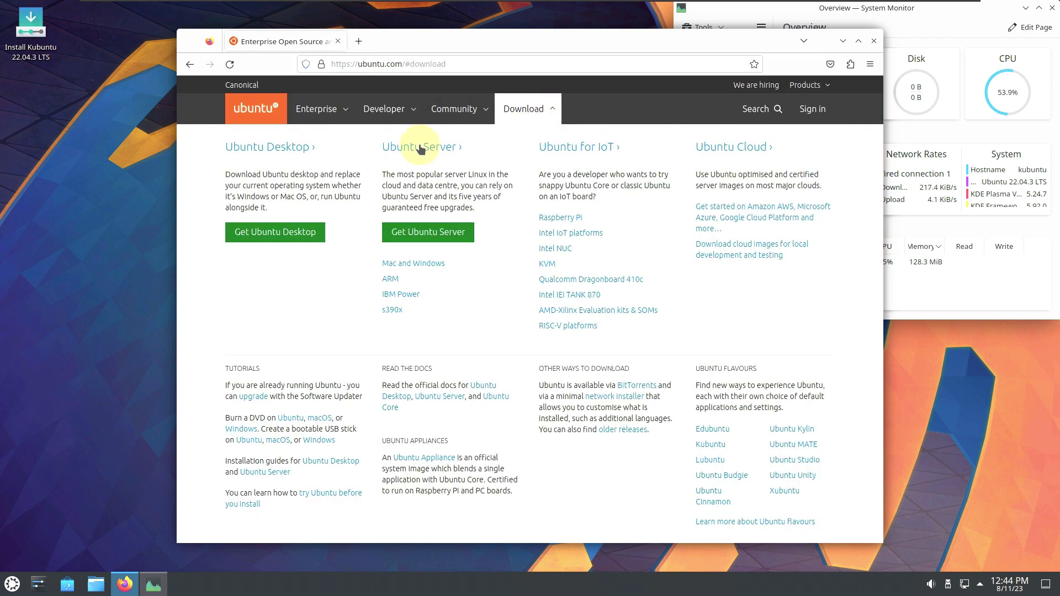
{"action": "left_click", "coordinate": [297, 148]}
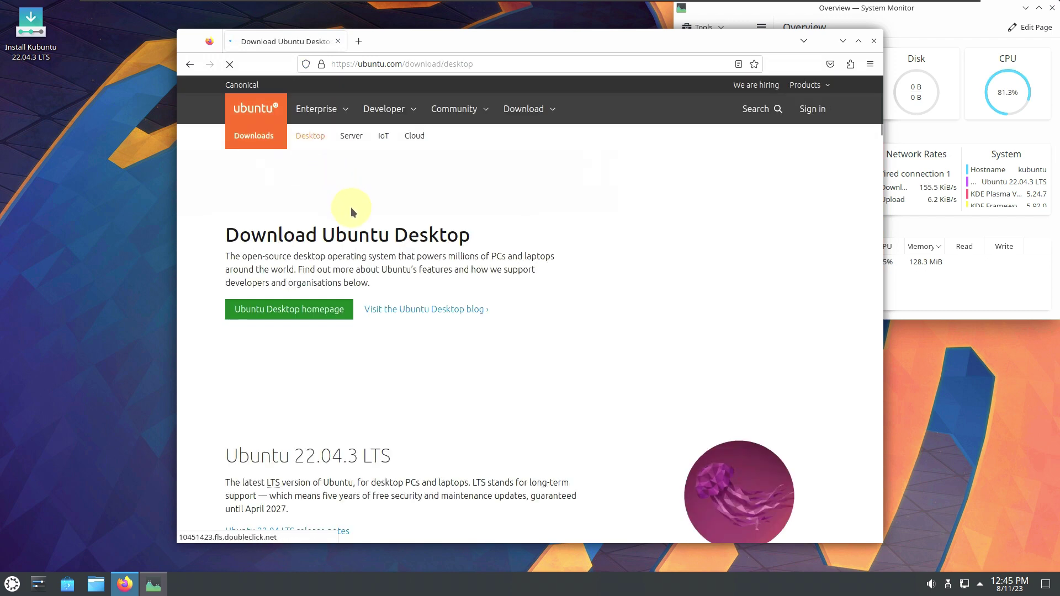
Open the Ubuntu 22.04 LTS release notes in a new tab and switch to that tab
{"action": "scroll", "coordinate": [351, 238], "scroll_direction": "down", "scroll_amount": 3}
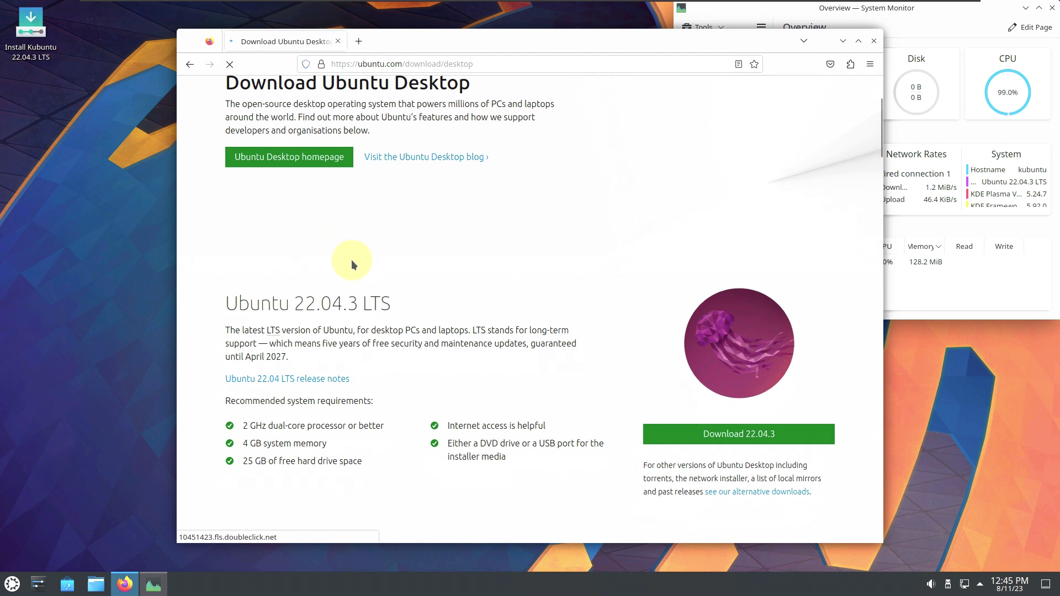
{"action": "middle_click", "coordinate": [321, 380]}
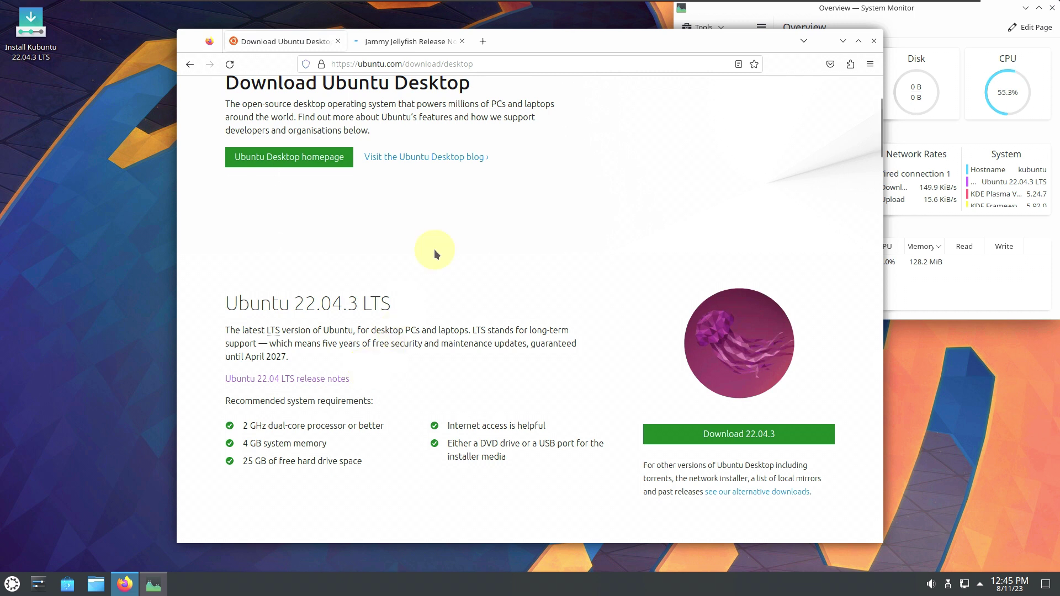
{"action": "left_click", "coordinate": [424, 46]}
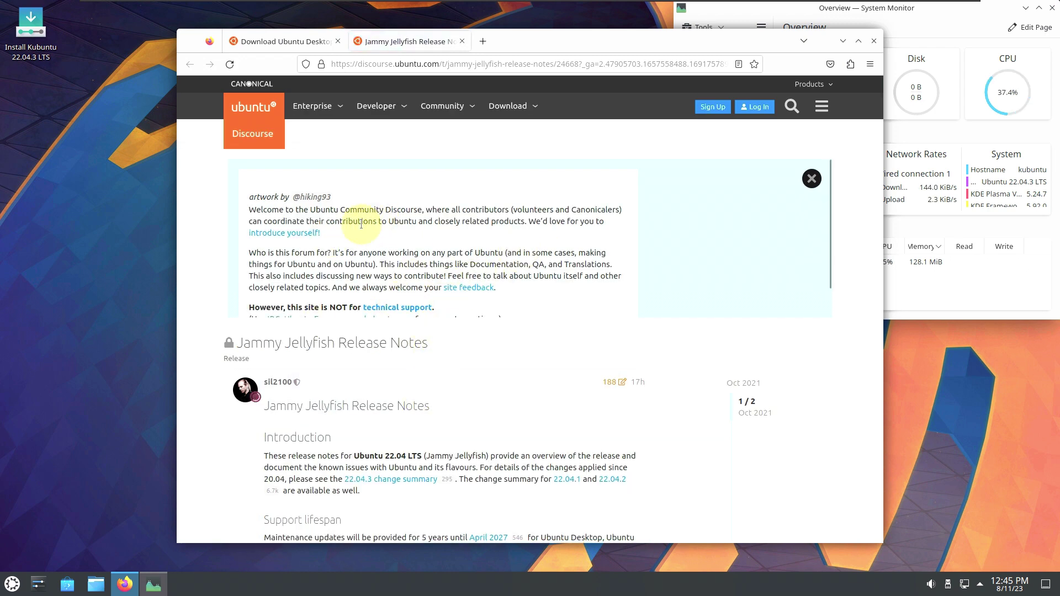
Read through the Jammy Jellyfish release notes on downloads, upgrading, and toolchain changes, and close their tab
{"action": "scroll", "coordinate": [407, 331], "scroll_direction": "down", "scroll_amount": 5}
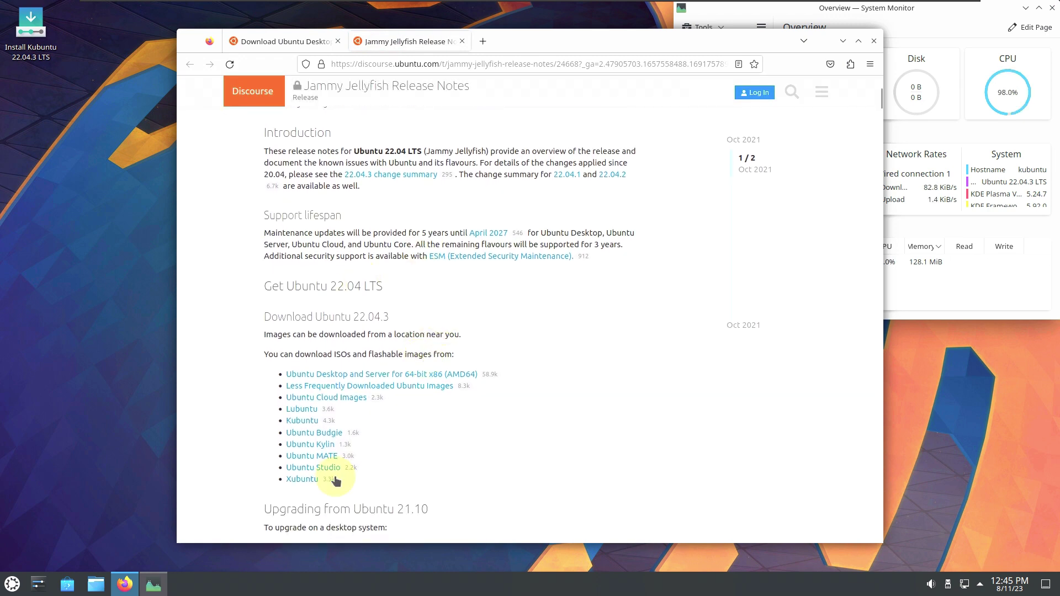
{"action": "scroll", "coordinate": [334, 331], "scroll_direction": "down", "scroll_amount": 1}
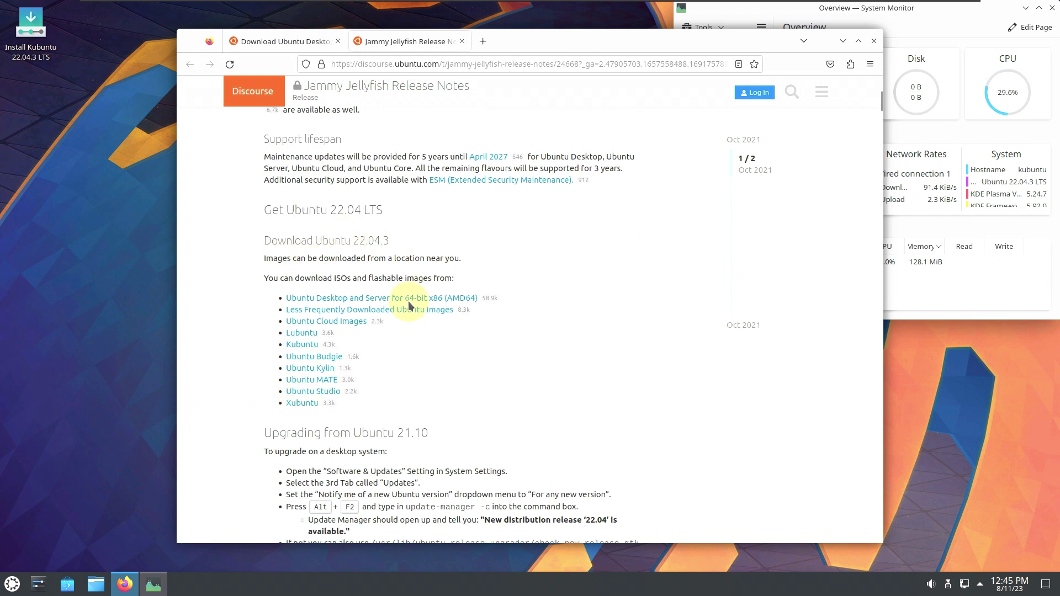
{"action": "scroll", "coordinate": [433, 384], "scroll_direction": "down", "scroll_amount": 2}
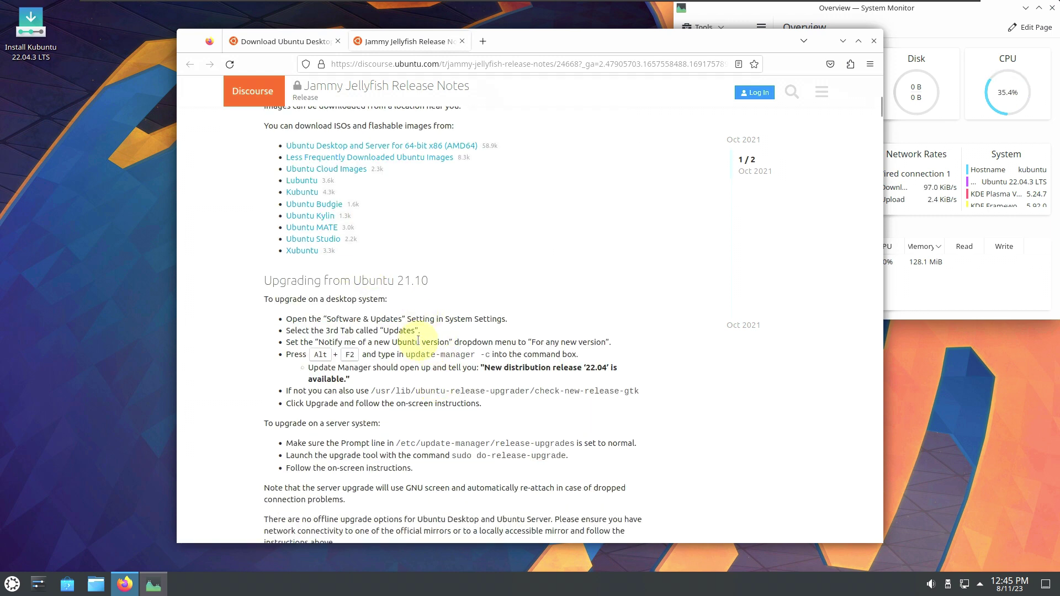
{"action": "scroll", "coordinate": [419, 345], "scroll_direction": "down", "scroll_amount": 11}
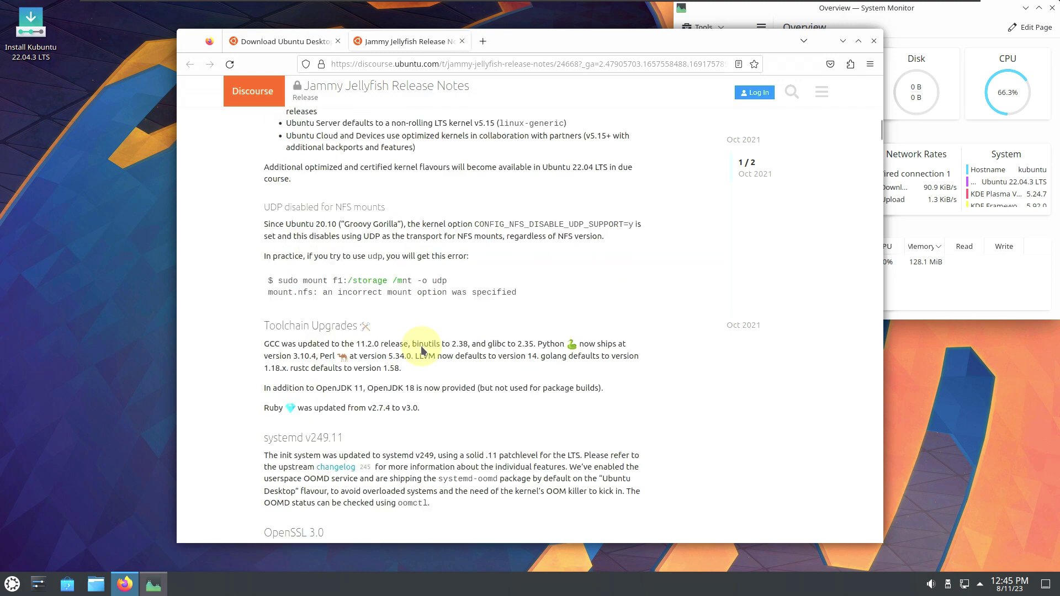
{"action": "scroll", "coordinate": [422, 347], "scroll_direction": "down", "scroll_amount": 3}
{"action": "scroll", "coordinate": [420, 346], "scroll_direction": "down", "scroll_amount": 4}
{"action": "scroll", "coordinate": [421, 346], "scroll_direction": "up", "scroll_amount": 17}
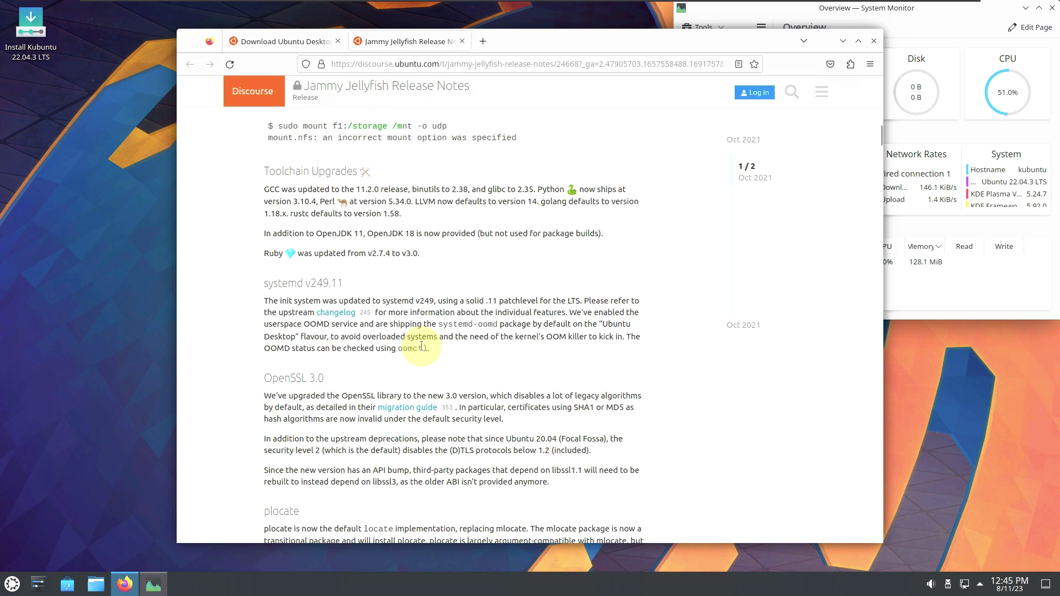
{"action": "left_click", "coordinate": [463, 41]}
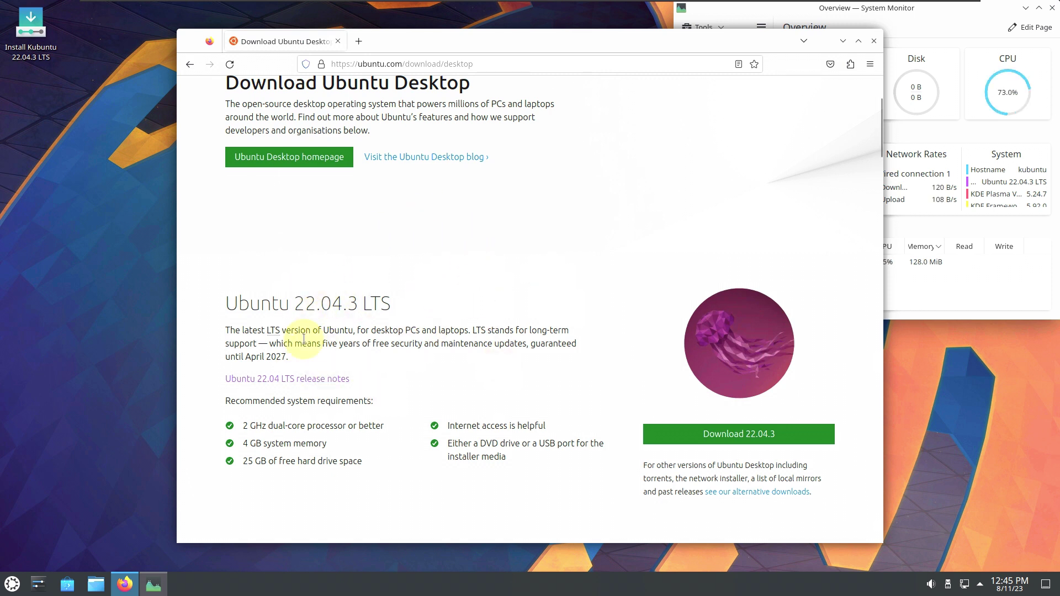
Highlight the support end date, start the Ubuntu 22.04.3 desktop image download, and cancel it
{"action": "left_click_drag", "start_coordinate": [531, 344], "coordinate": [533, 356]}
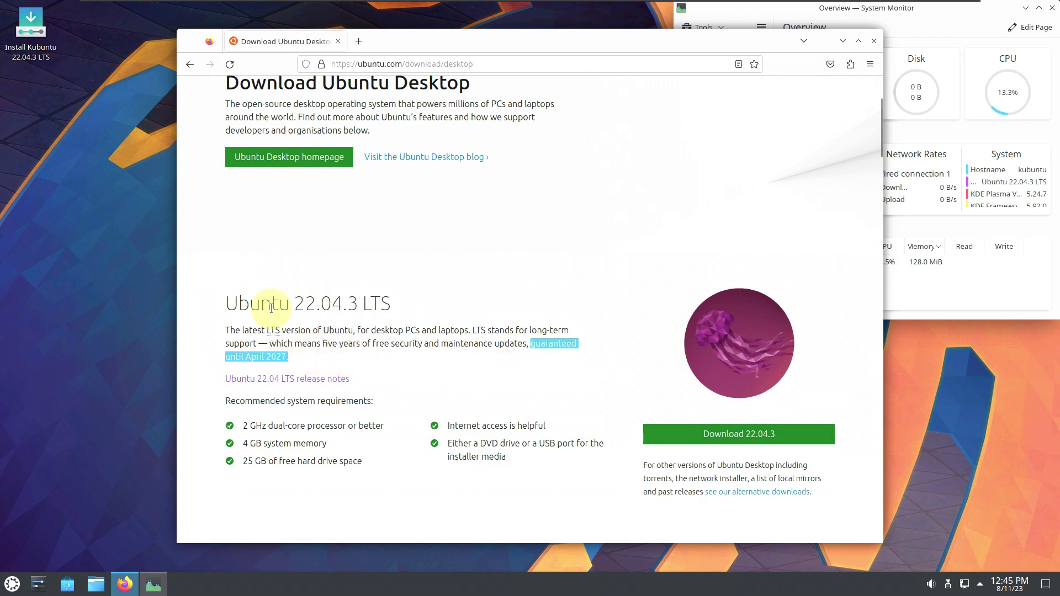
{"action": "scroll", "coordinate": [264, 332], "scroll_direction": "down", "scroll_amount": 3}
{"action": "left_click", "coordinate": [746, 360]}
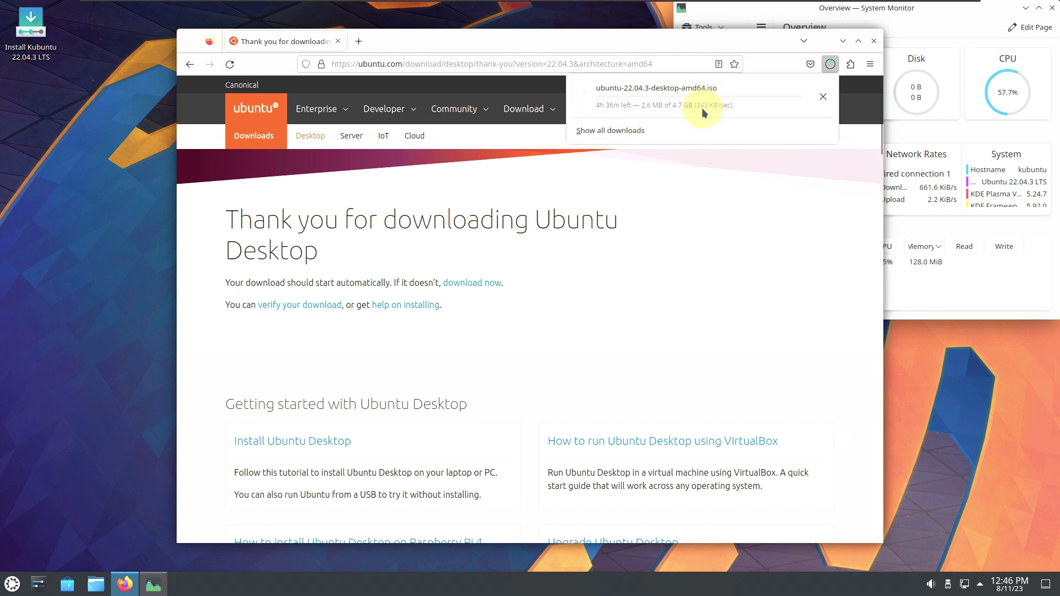
{"action": "left_click", "coordinate": [821, 97]}
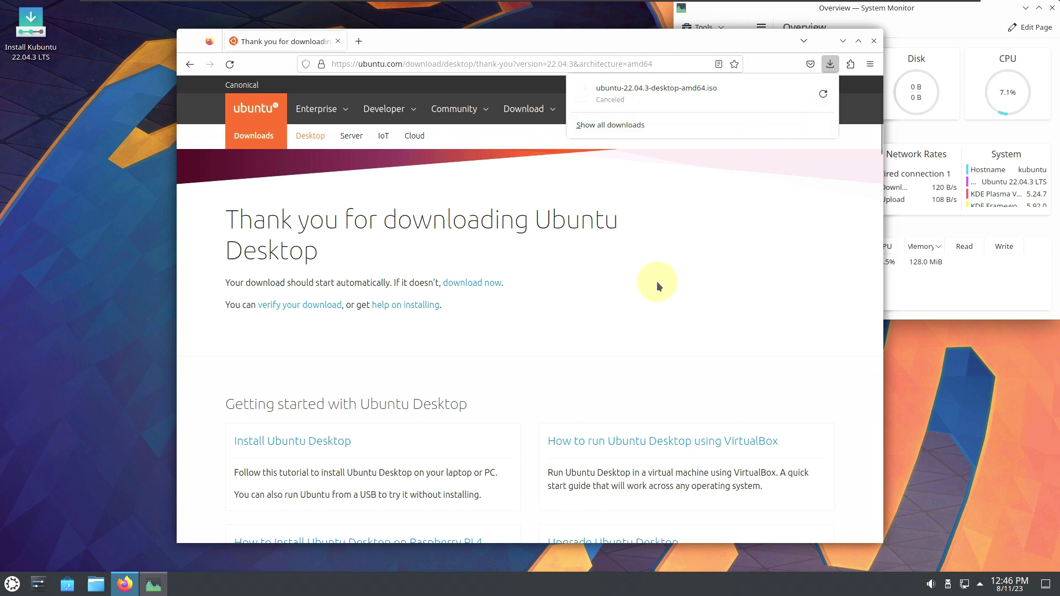
{"action": "left_click", "coordinate": [706, 278]}
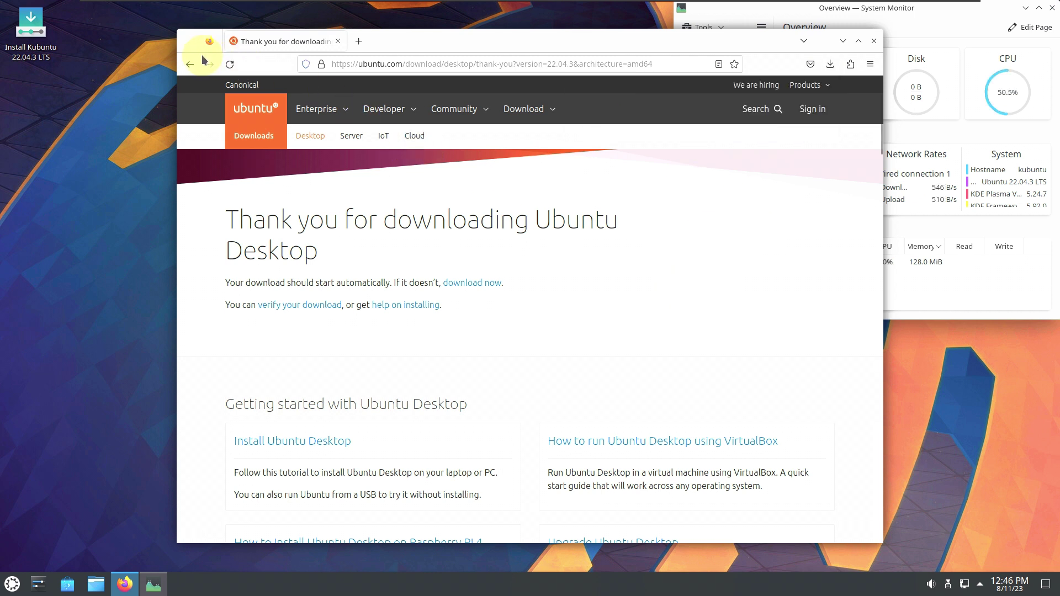
Go back to the Ubuntu Desktop download page, look over the listed releases, and close Firefox
{"action": "left_click", "coordinate": [191, 64]}
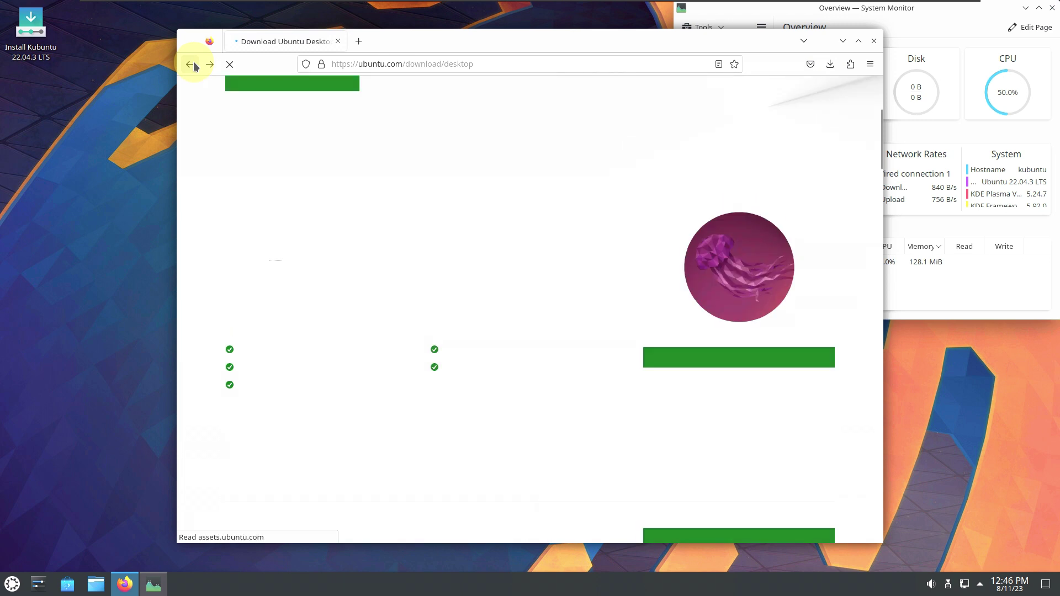
{"action": "left_click", "coordinate": [191, 64]}
{"action": "left_click", "coordinate": [210, 64]}
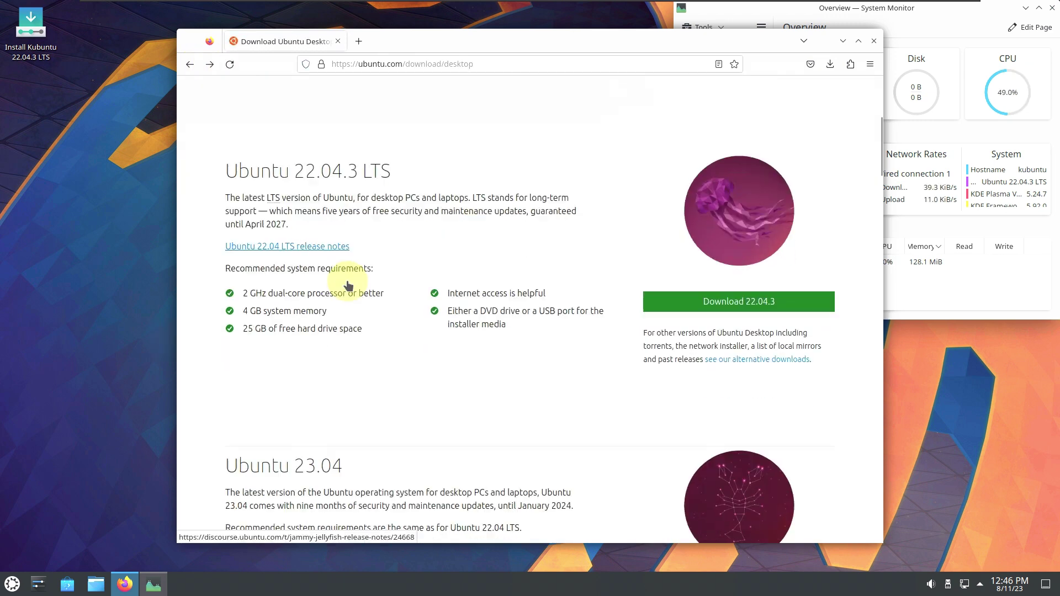
{"action": "scroll", "coordinate": [506, 293], "scroll_direction": "down", "scroll_amount": 2}
{"action": "scroll", "coordinate": [506, 293], "scroll_direction": "up", "scroll_amount": 4}
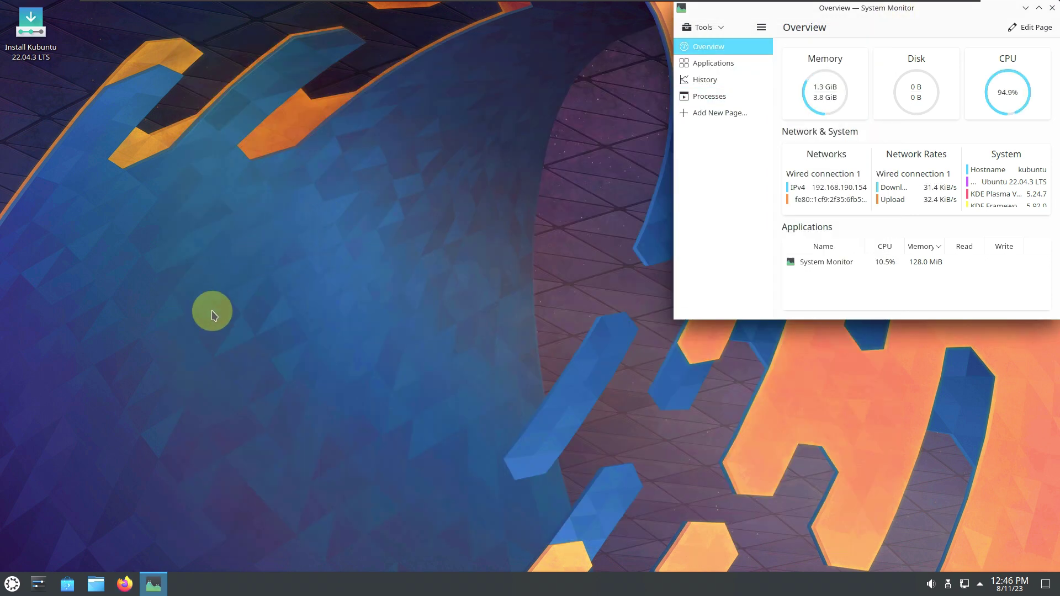
Launch Konsole, view its About KDE information, and close that dialog
{"action": "left_click", "coordinate": [13, 584]}
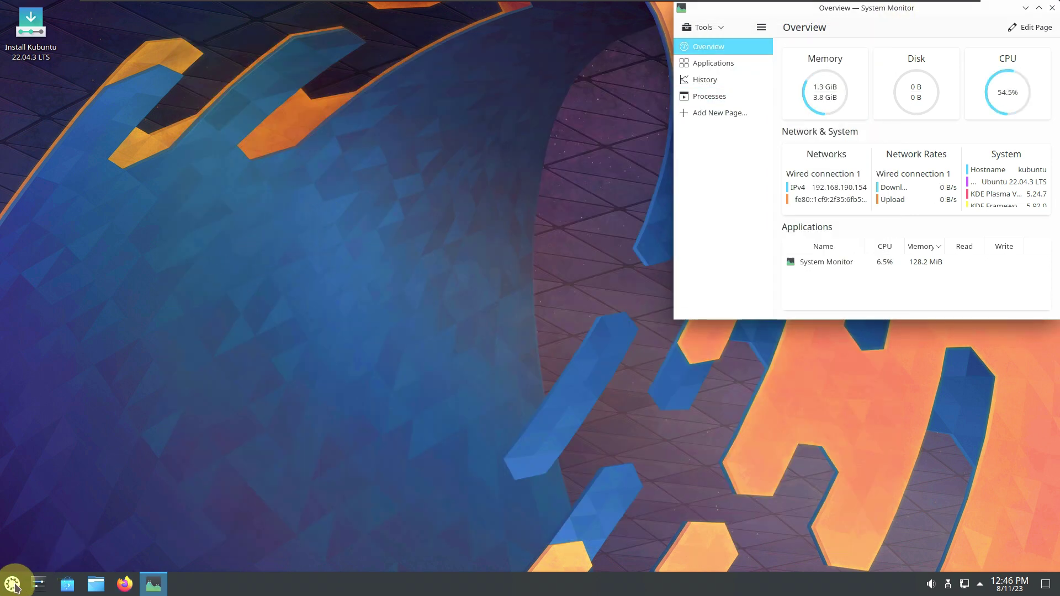
{"action": "left_click", "coordinate": [221, 393]}
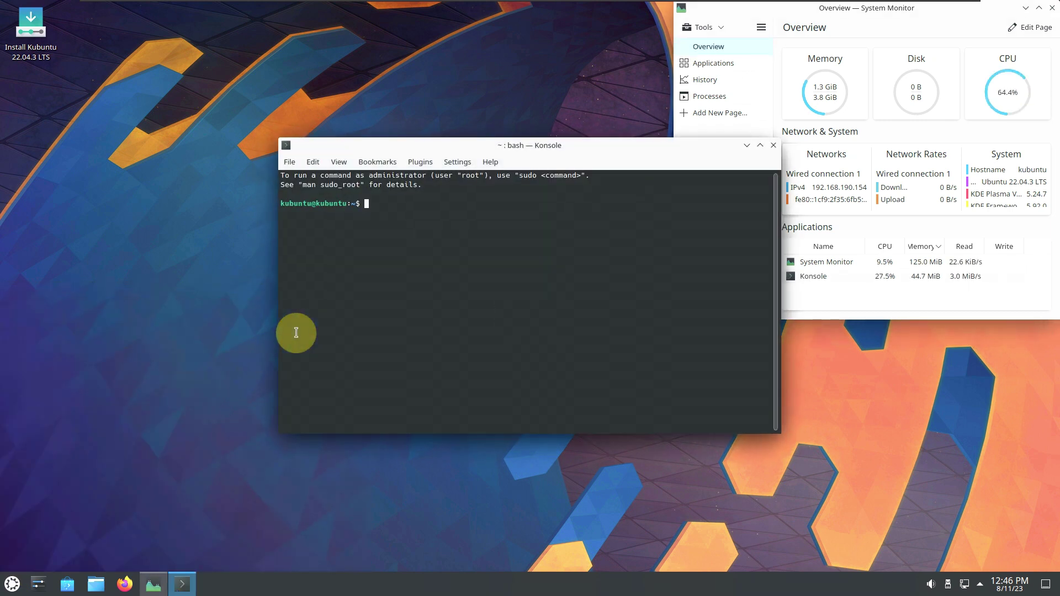
{"action": "left_click", "coordinate": [491, 163]}
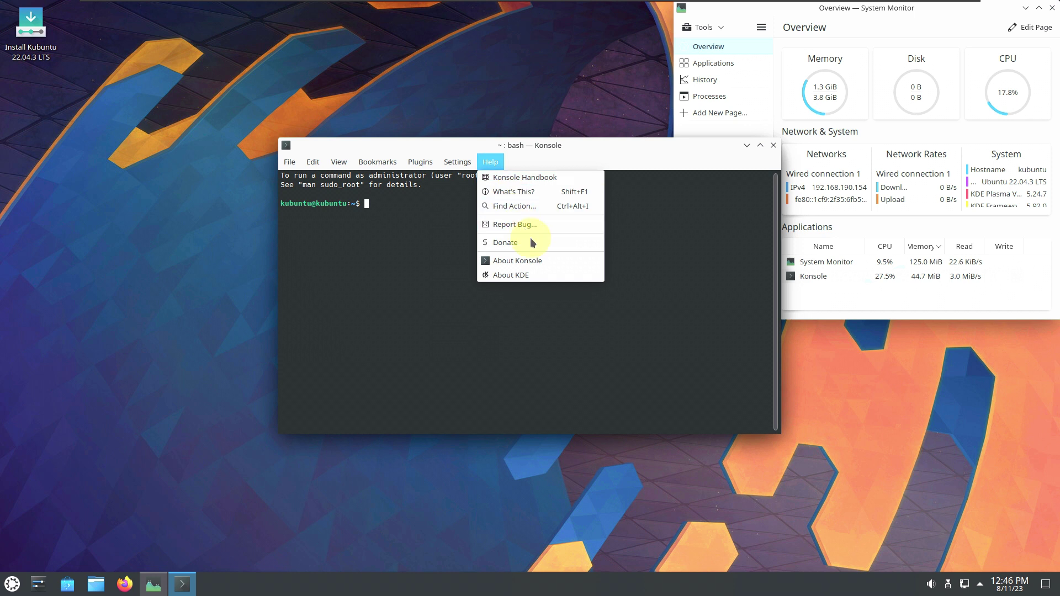
{"action": "left_click", "coordinate": [549, 274]}
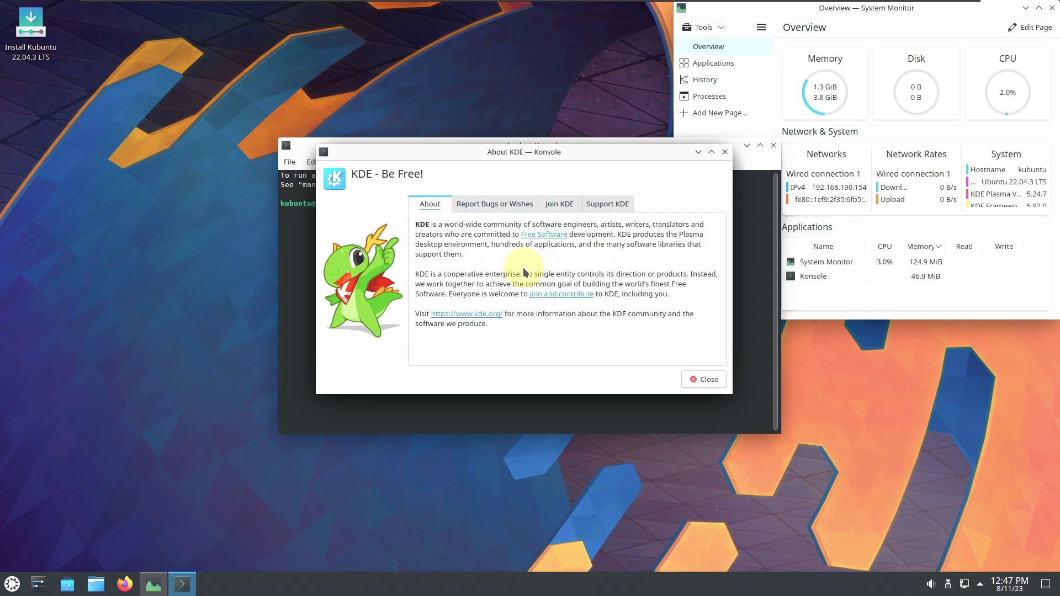
{"action": "left_click", "coordinate": [700, 380]}
With Konsole moved clear of System Monitor, run inxi and try to install it with sudo apt install inxi
{"action": "left_click_drag", "start_coordinate": [565, 147], "coordinate": [371, 131]}
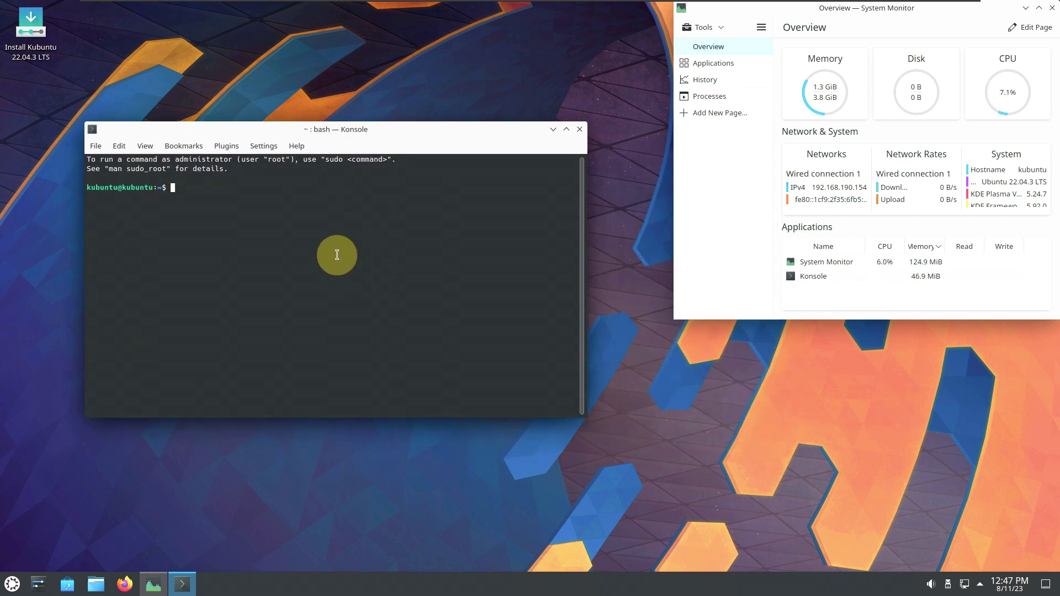
{"action": "type", "text": "inxi"}
{"action": "key", "text": "Return"}
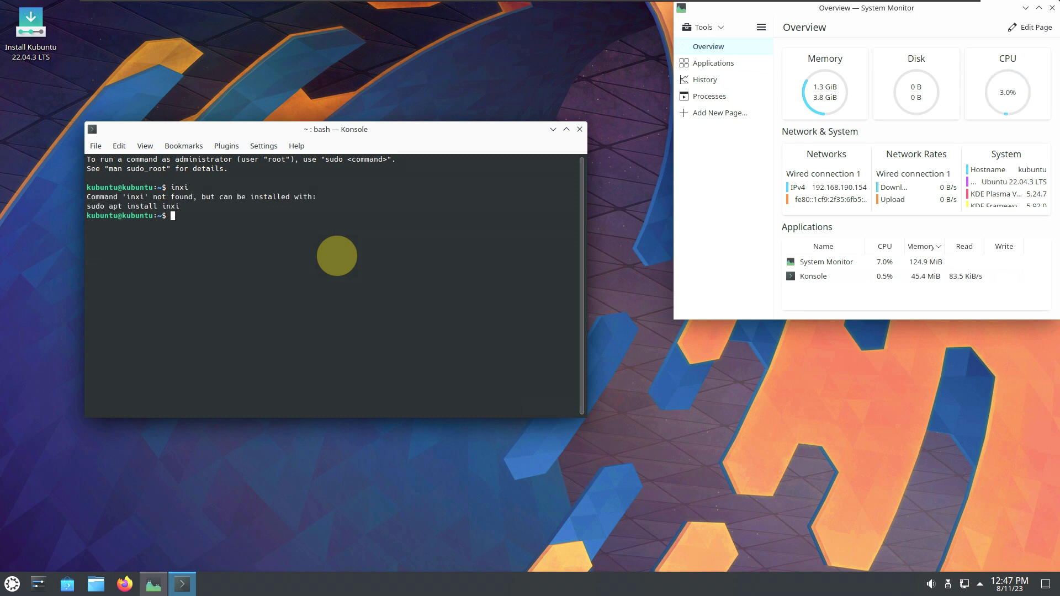
{"action": "type", "text": "sudo apt insta"}
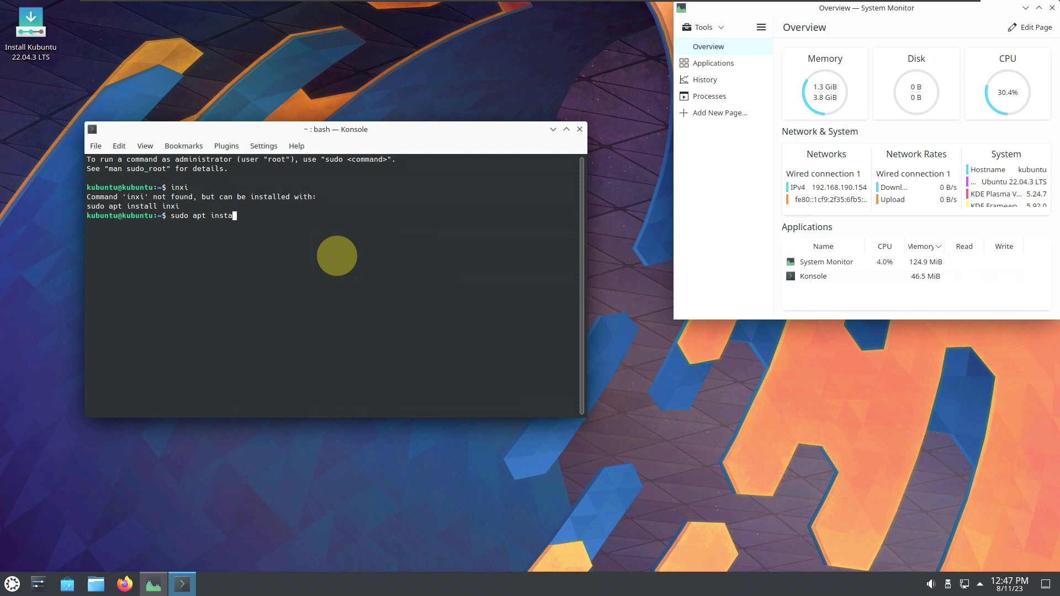
{"action": "type", "text": "ll inxi"}
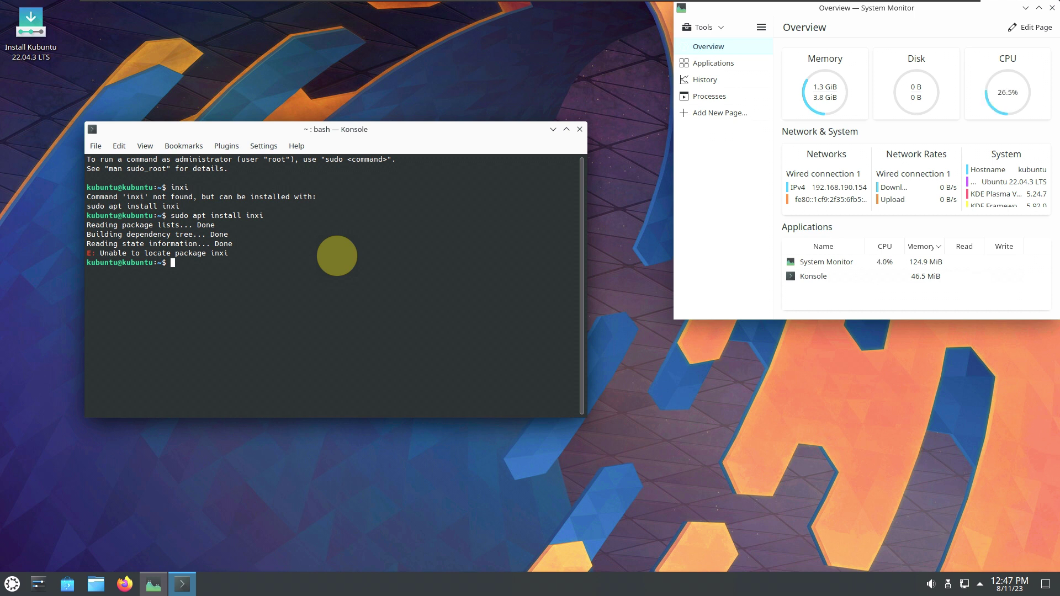
Check the release and kernel with cat /etc/issue, uname -a and uname -r, try htop, and exit Konsole
{"action": "type", "text": "/issue"}
{"action": "key", "text": "Return"}
{"action": "type", "text": "uname -a"}
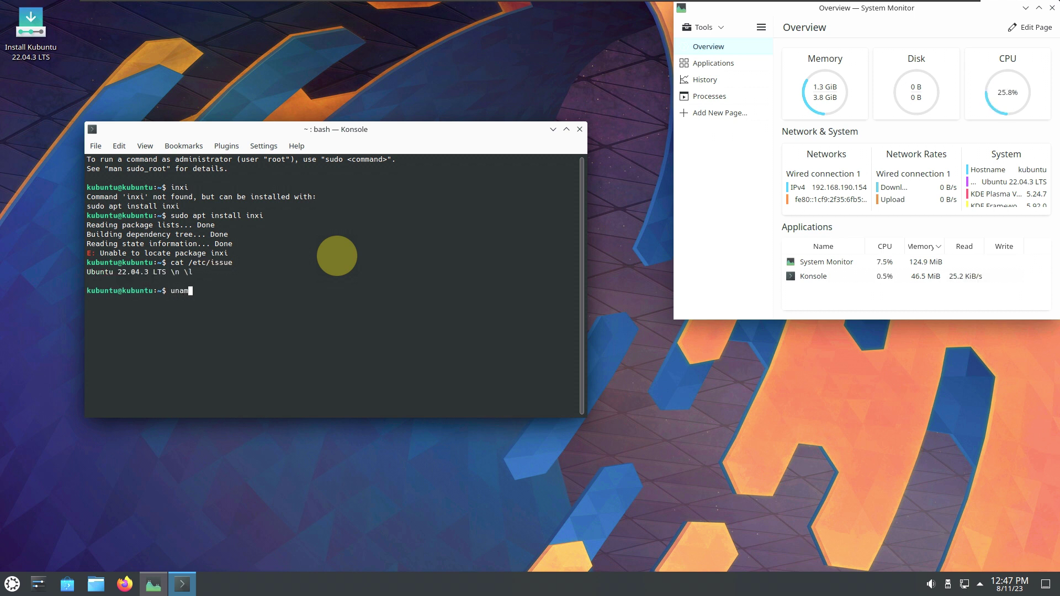
{"action": "key", "text": "Return"}
{"action": "type", "text": "uname -r"}
{"action": "key", "text": "Return"}
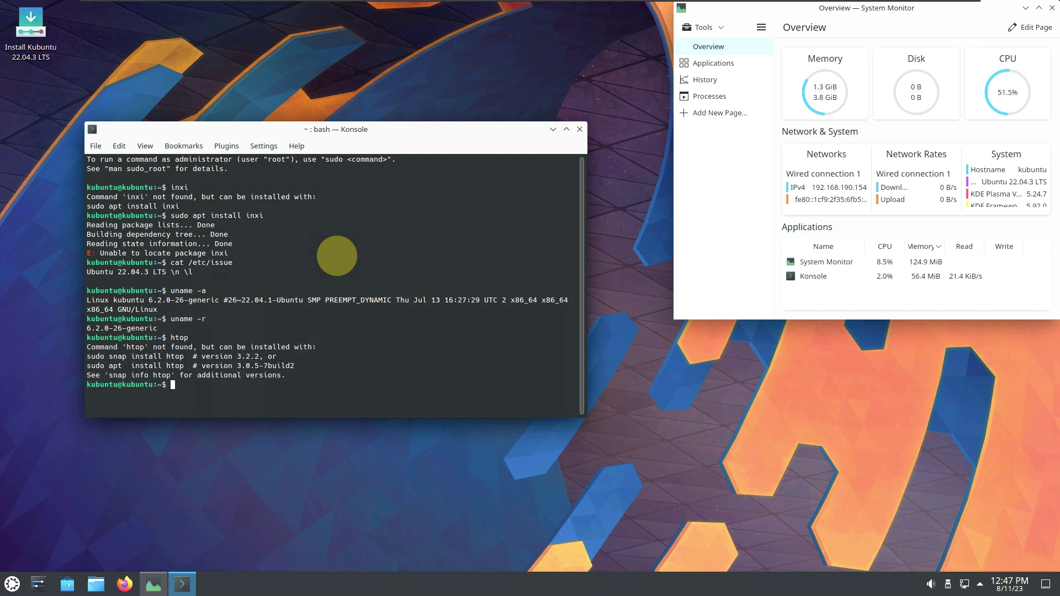
{"action": "key", "text": "Return"}
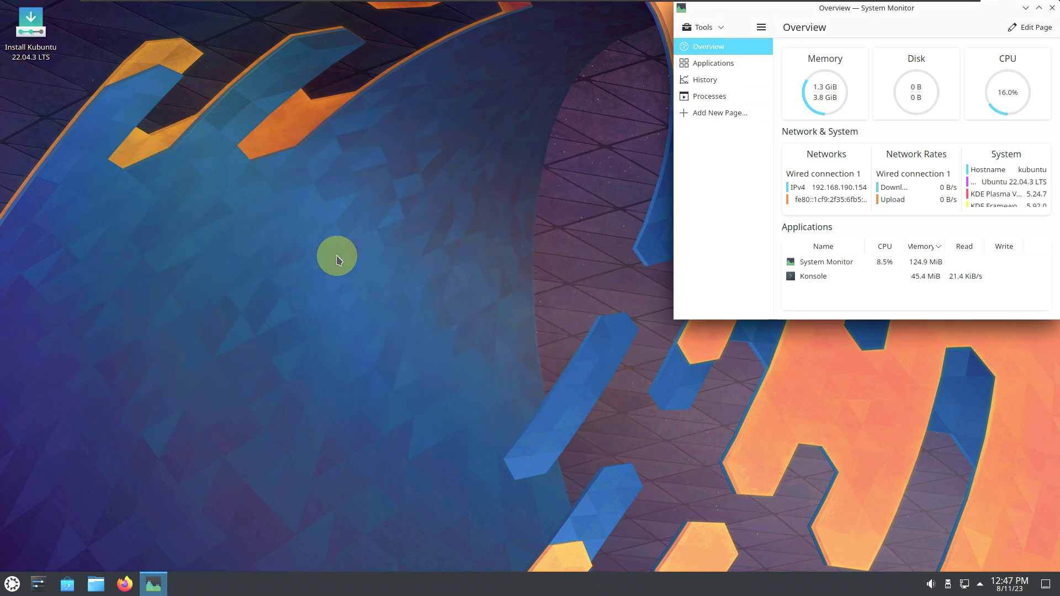
Launch the Install Kubuntu 22.04.3 LTS installer from the desktop and move its window clear of System Monitor
{"action": "right_click", "coordinate": [41, 59]}
{"action": "left_click", "coordinate": [72, 61]}
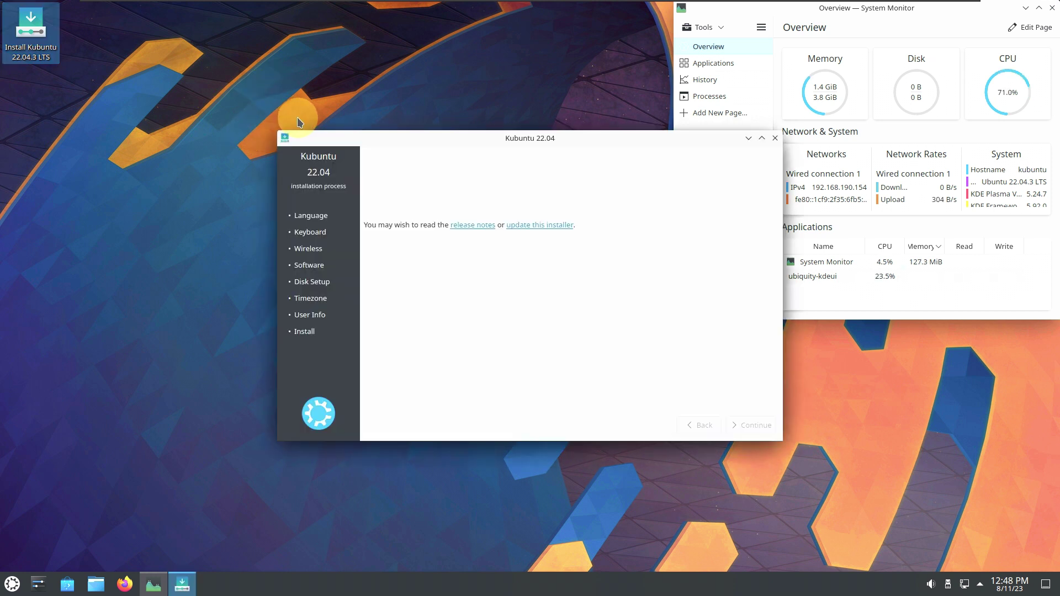
{"action": "left_click_drag", "start_coordinate": [463, 141], "coordinate": [272, 131]}
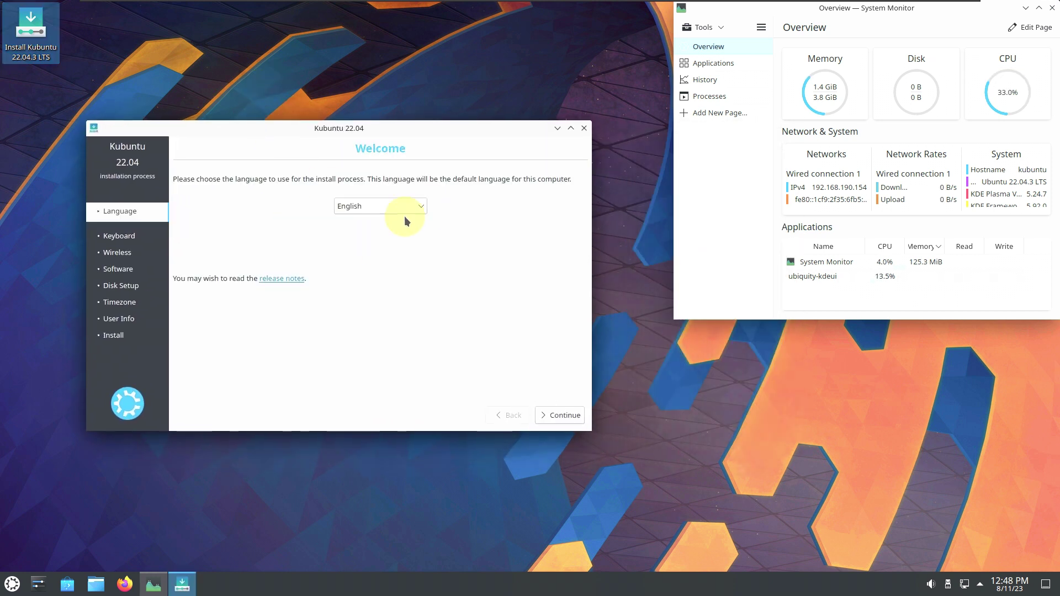
Look through the installer's language choices, keep English, and continue to the keyboard layout page
{"action": "left_click", "coordinate": [390, 208]}
{"action": "left_click", "coordinate": [518, 236]}
{"action": "left_click", "coordinate": [560, 417]}
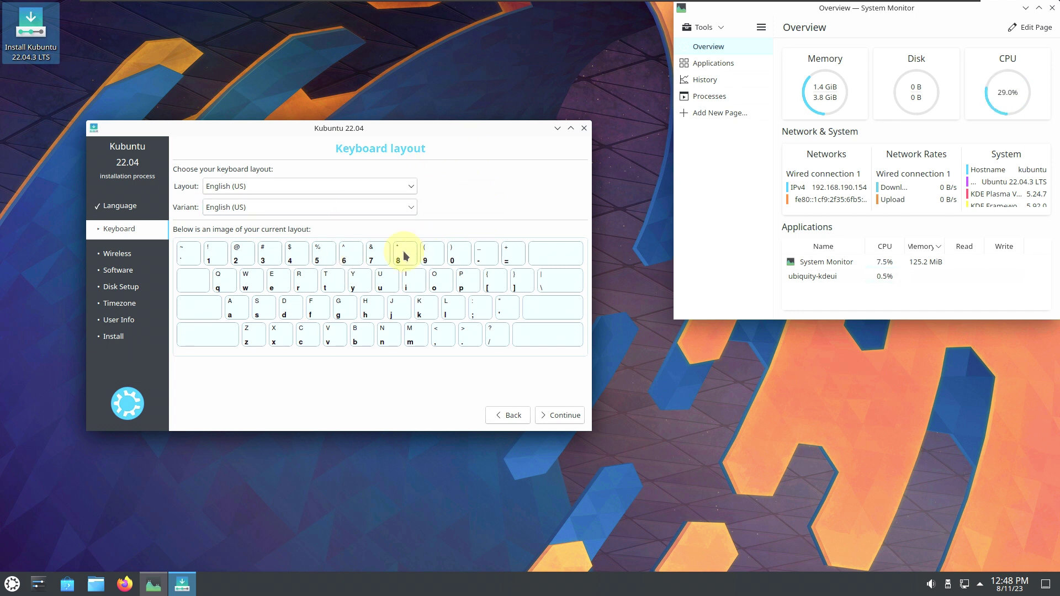
Review the keyboard layout and variant choices, keep English (US) for both, and continue with the installation
{"action": "left_click", "coordinate": [409, 188]}
{"action": "left_click", "coordinate": [491, 171]}
{"action": "left_click", "coordinate": [399, 205]}
{"action": "left_click", "coordinate": [479, 194]}
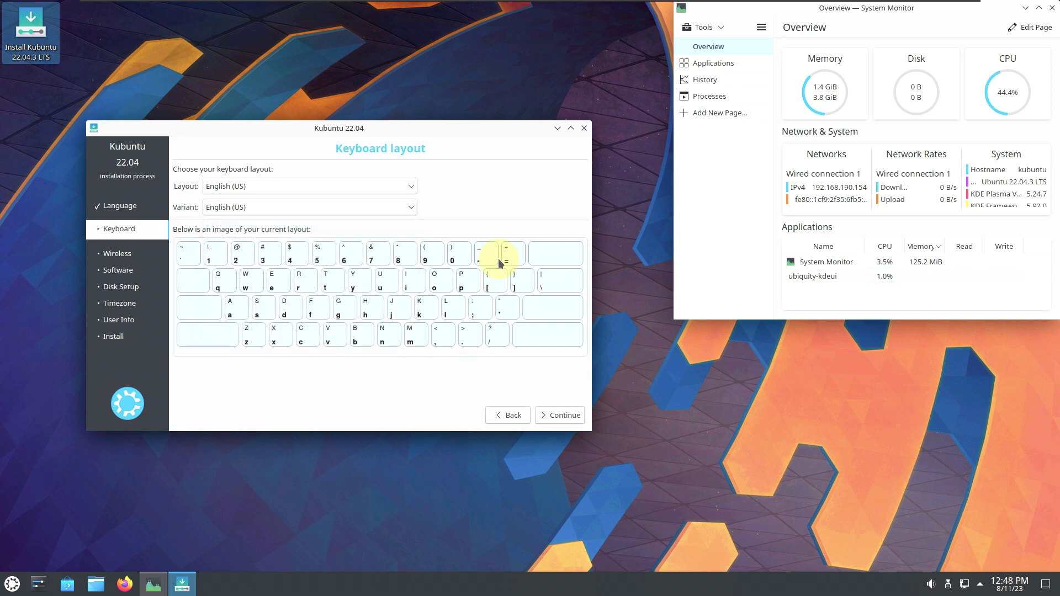
{"action": "left_click", "coordinate": [567, 415]}
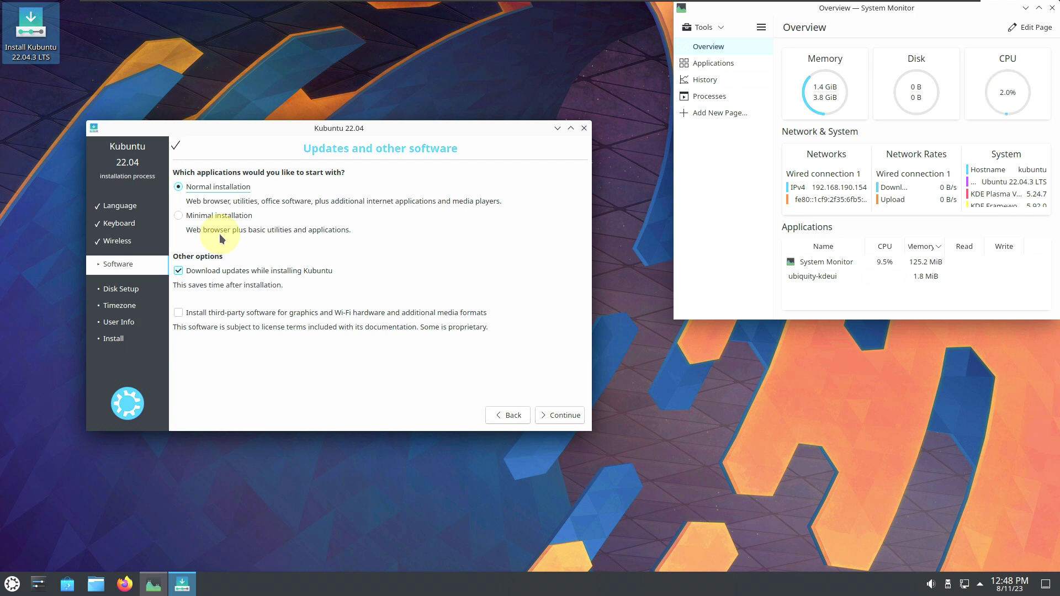
Keep Normal installation, enable third-party software for graphics and Wi-Fi hardware and media formats, and continue to Disk Setup
{"action": "left_click", "coordinate": [208, 314]}
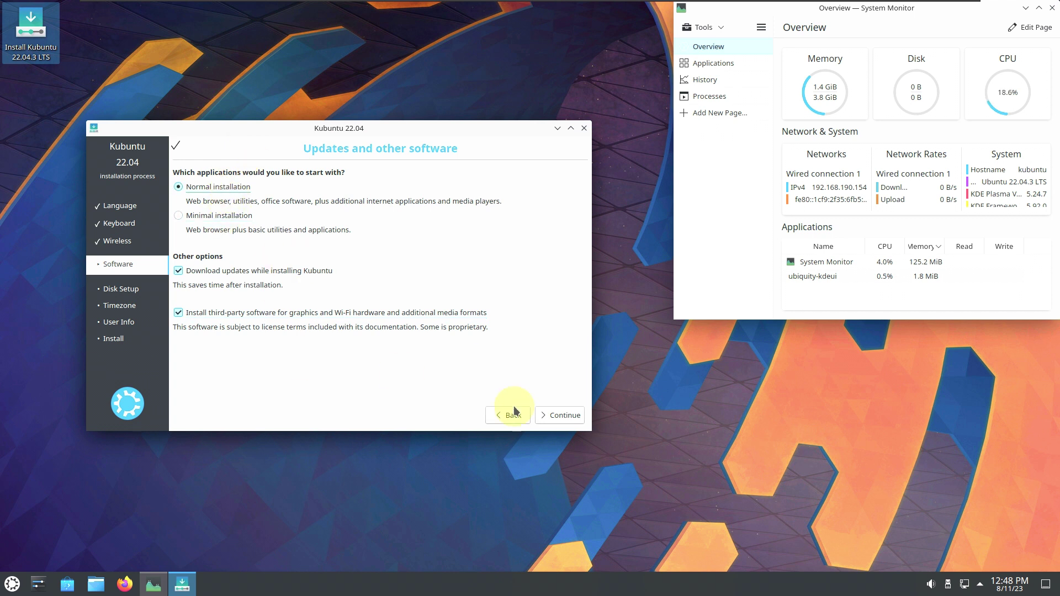
{"action": "left_click", "coordinate": [549, 416]}
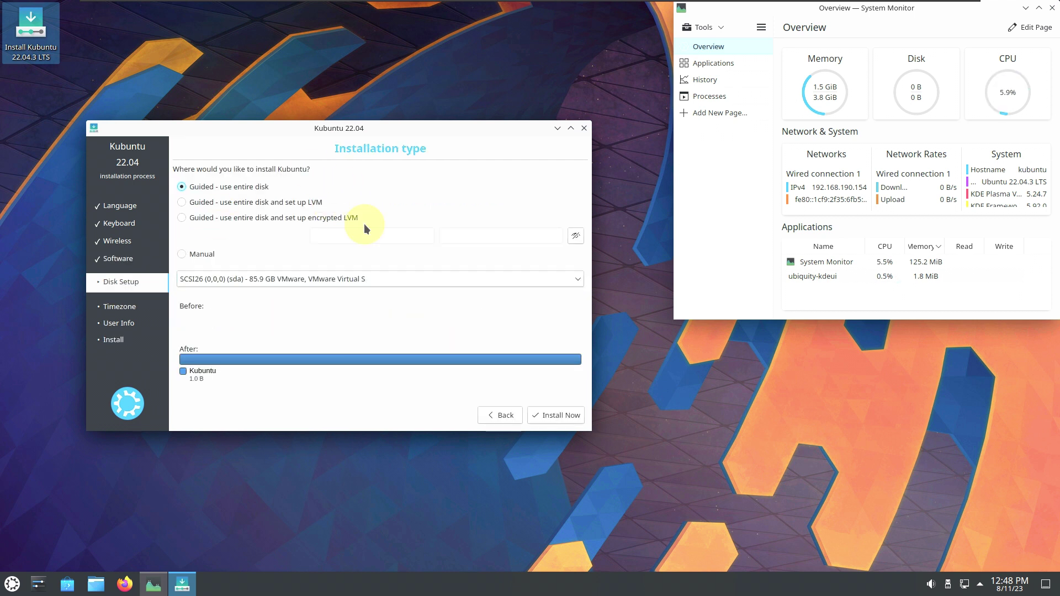
Compare the guided, LVM, encrypted LVM and manual disk options and the target disk list, and quit the installer without installing
{"action": "left_click", "coordinate": [278, 203]}
{"action": "left_click", "coordinate": [276, 217]}
{"action": "left_click", "coordinate": [246, 188]}
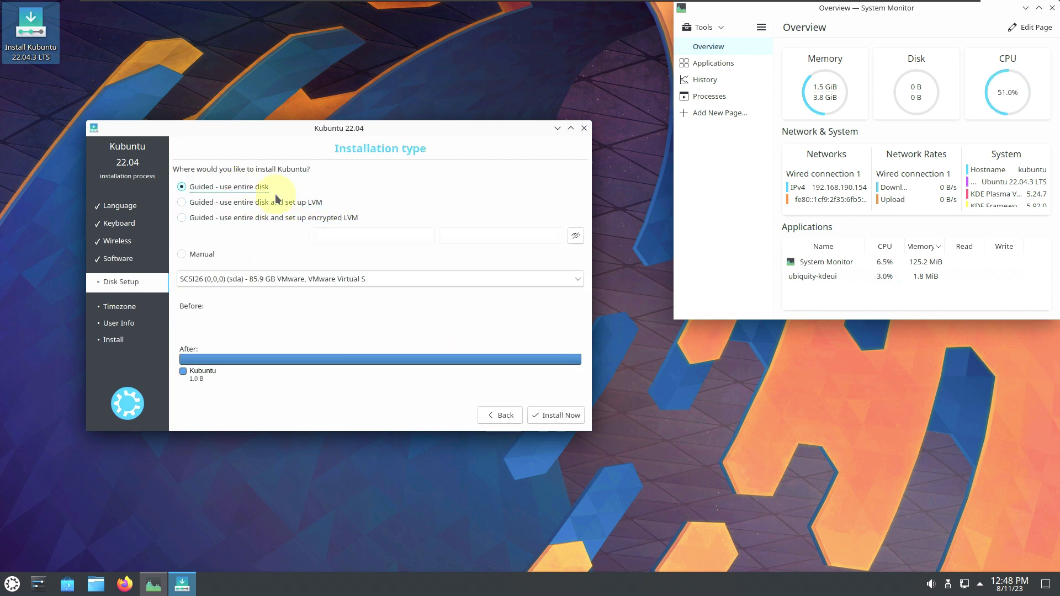
{"action": "left_click", "coordinate": [211, 254]}
{"action": "left_click", "coordinate": [212, 188]}
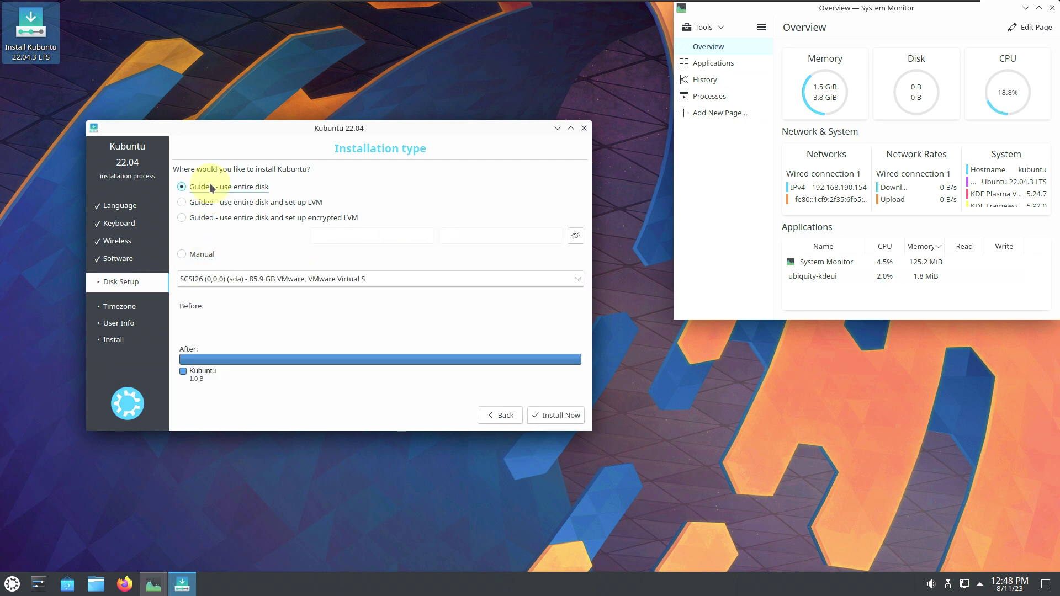
{"action": "left_click", "coordinate": [340, 280]}
{"action": "left_click", "coordinate": [253, 244]}
{"action": "left_click", "coordinate": [584, 127]}
{"action": "left_click", "coordinate": [534, 280]}
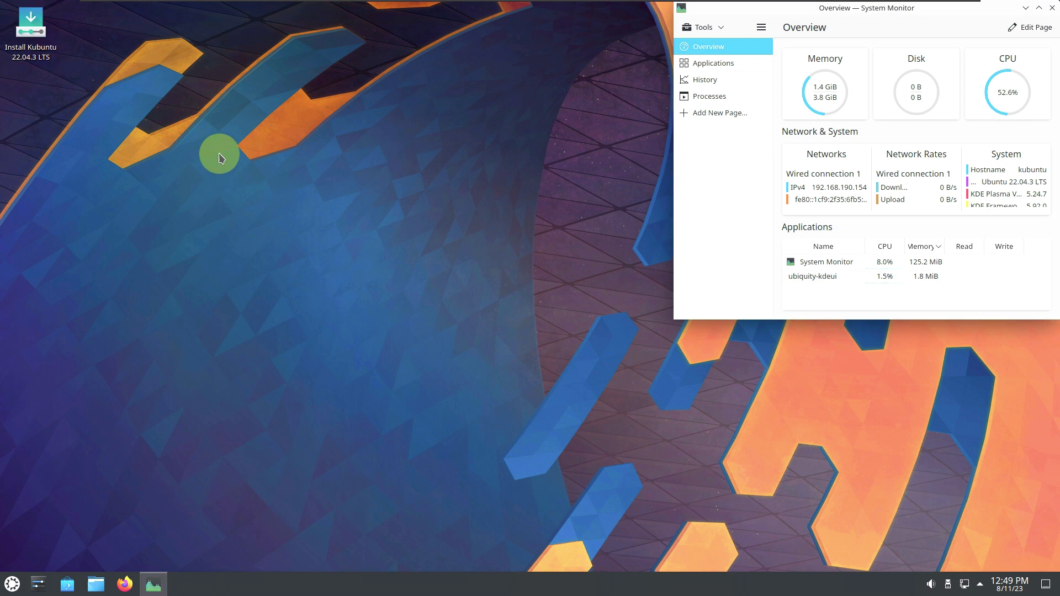
Open the desktop's wallpaper settings, and enlarge and reposition the window clear of System Monitor
{"action": "right_click", "coordinate": [218, 146]}
{"action": "left_click", "coordinate": [215, 231]}
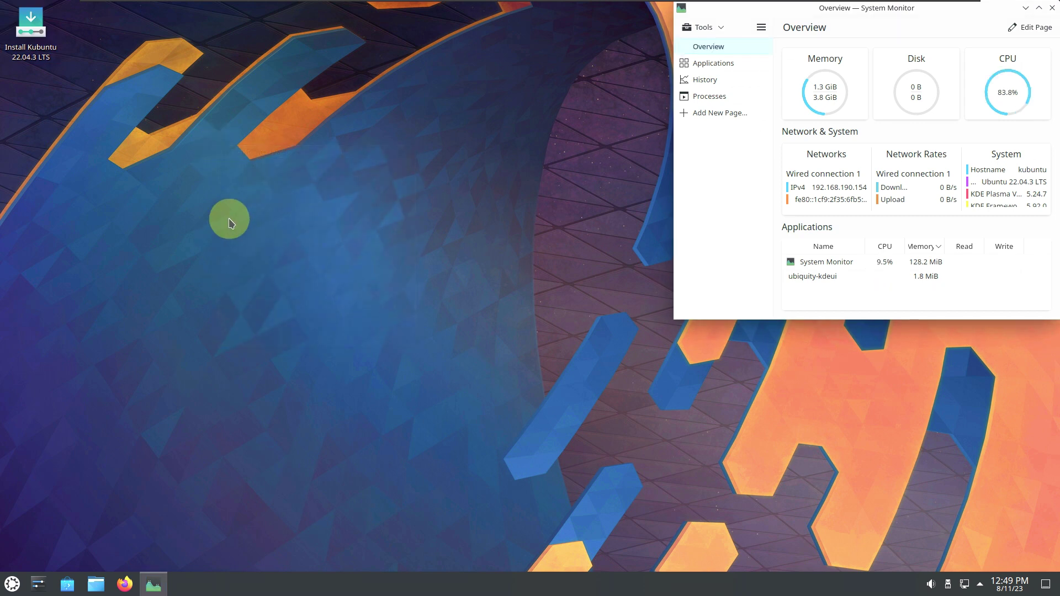
{"action": "left_click_drag", "start_coordinate": [556, 74], "coordinate": [275, 122]}
{"action": "left_click_drag", "start_coordinate": [448, 427], "coordinate": [638, 564]}
{"action": "left_click", "coordinate": [424, 122]}
{"action": "left_click_drag", "start_coordinate": [424, 122], "coordinate": [408, 62]}
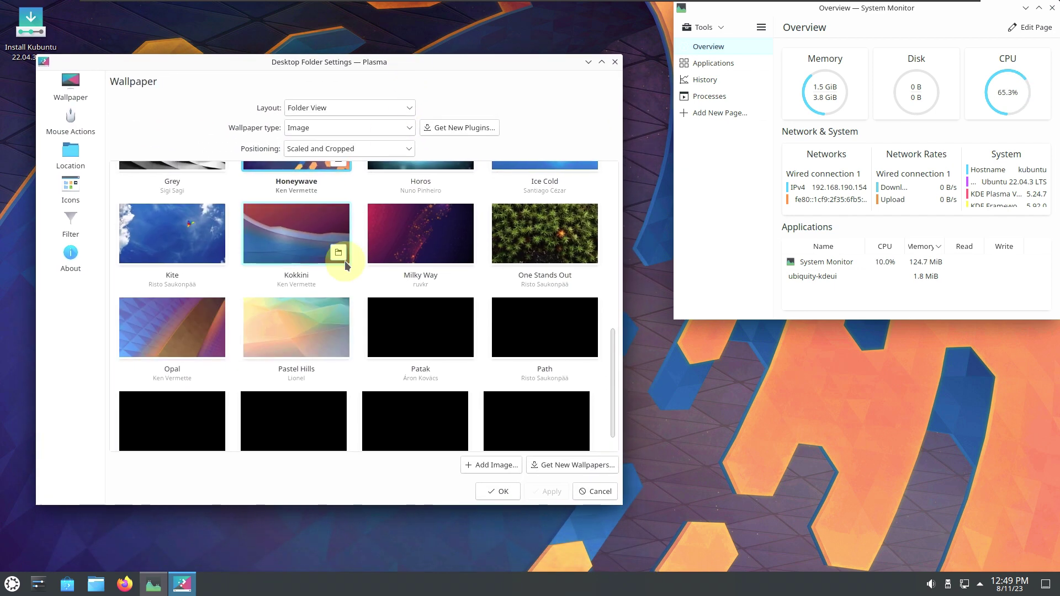
Browse the available wallpapers and set the summer 1am image as the desktop background
{"action": "scroll", "coordinate": [346, 268], "scroll_direction": "up", "scroll_amount": 4}
{"action": "scroll", "coordinate": [346, 268], "scroll_direction": "up", "scroll_amount": 2}
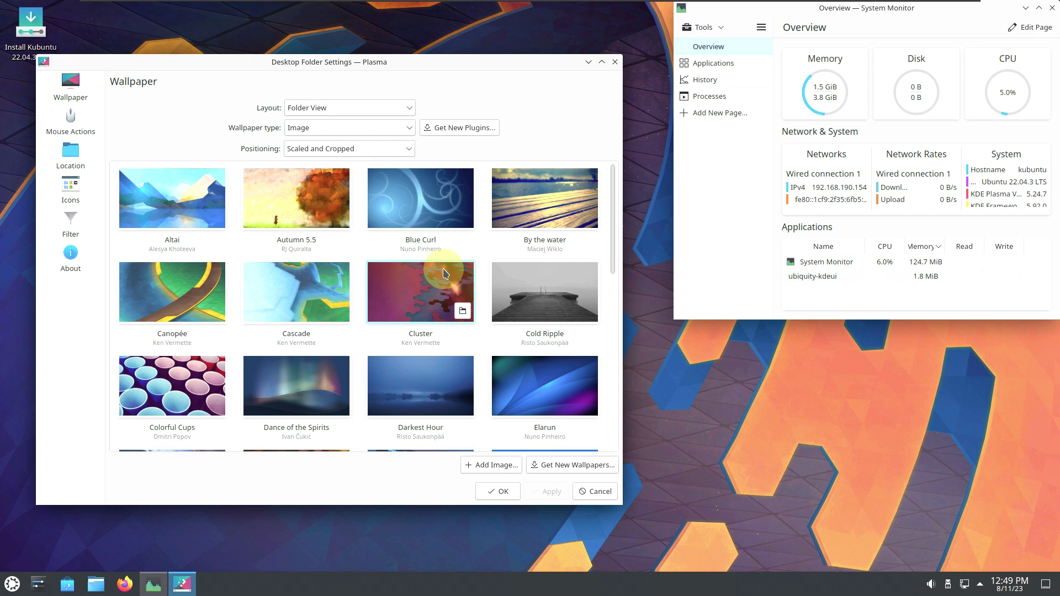
{"action": "scroll", "coordinate": [443, 272], "scroll_direction": "down", "scroll_amount": 7}
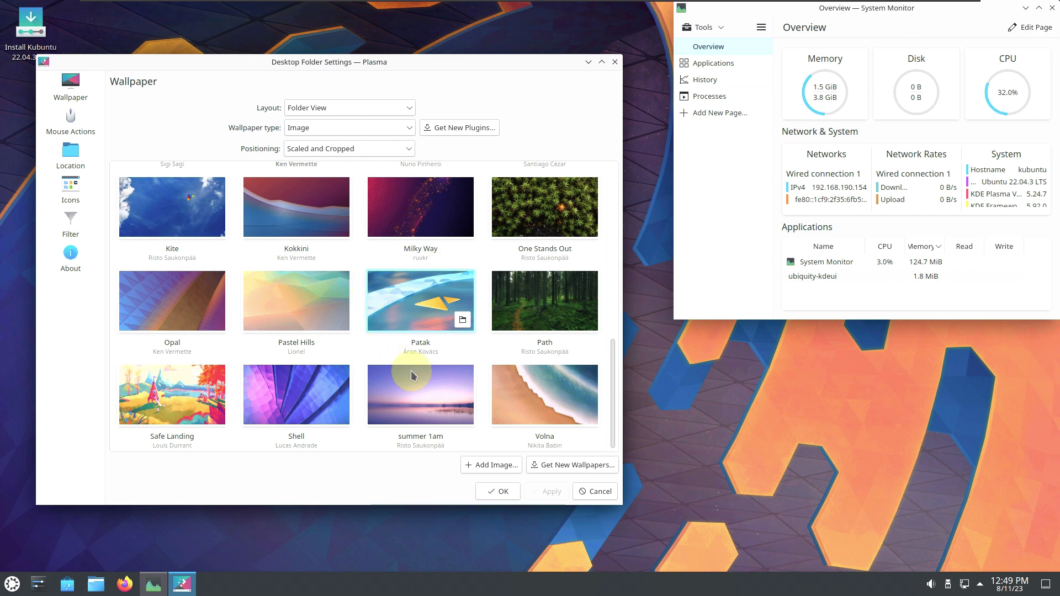
{"action": "left_click", "coordinate": [438, 391]}
{"action": "left_click", "coordinate": [499, 491]}
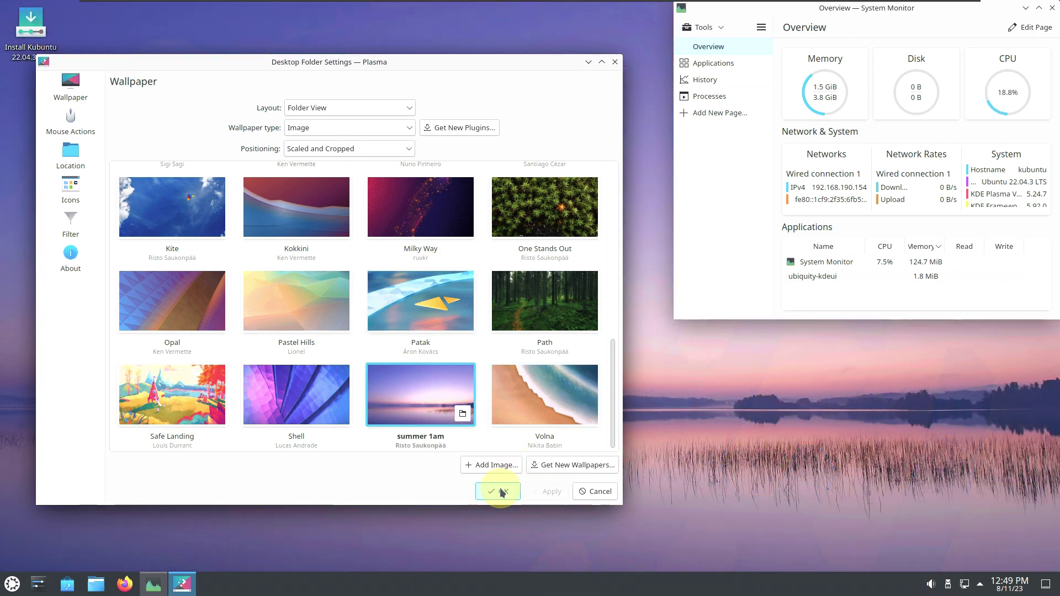
Look at the calendar, Disks & Devices and the Applications view of Audio Volume from the system tray, closing each popup
{"action": "left_click", "coordinate": [1001, 587]}
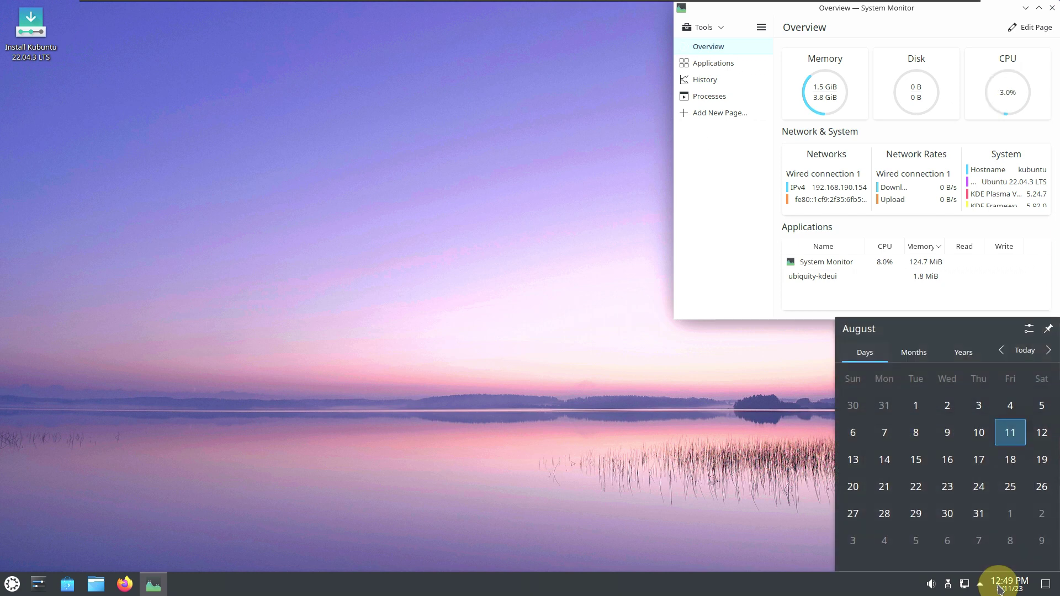
{"action": "left_click", "coordinate": [1000, 587]}
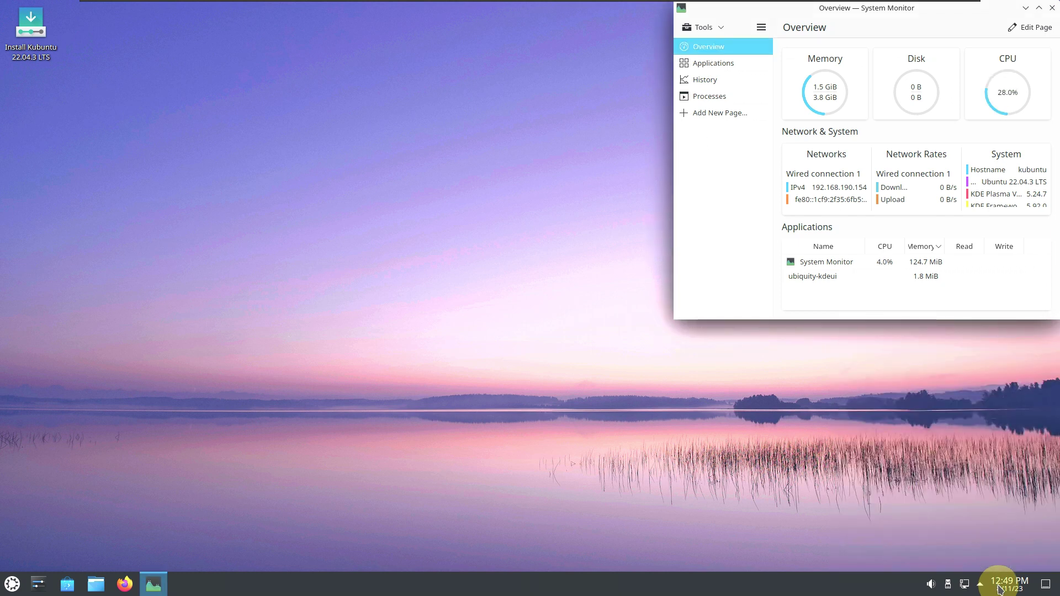
{"action": "left_click", "coordinate": [974, 584]}
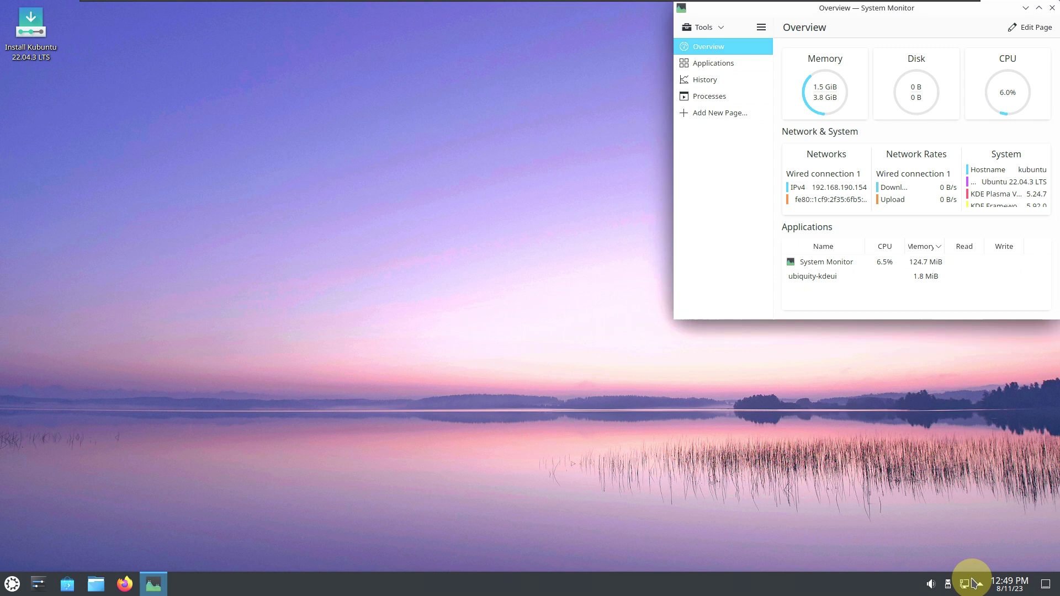
{"action": "left_click", "coordinate": [974, 584]}
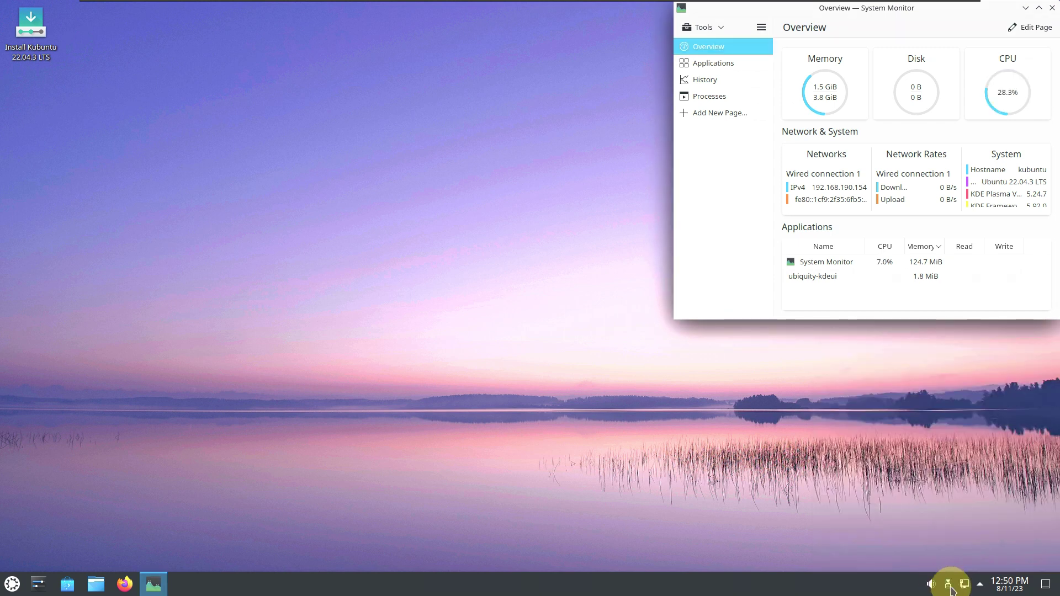
{"action": "left_click", "coordinate": [948, 584]}
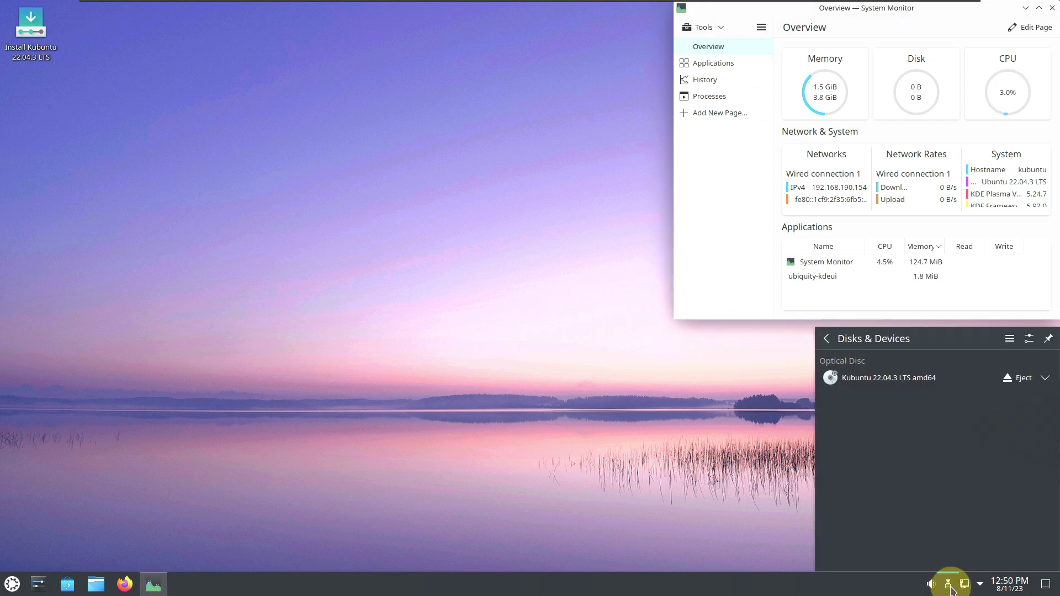
{"action": "left_click", "coordinate": [948, 585]}
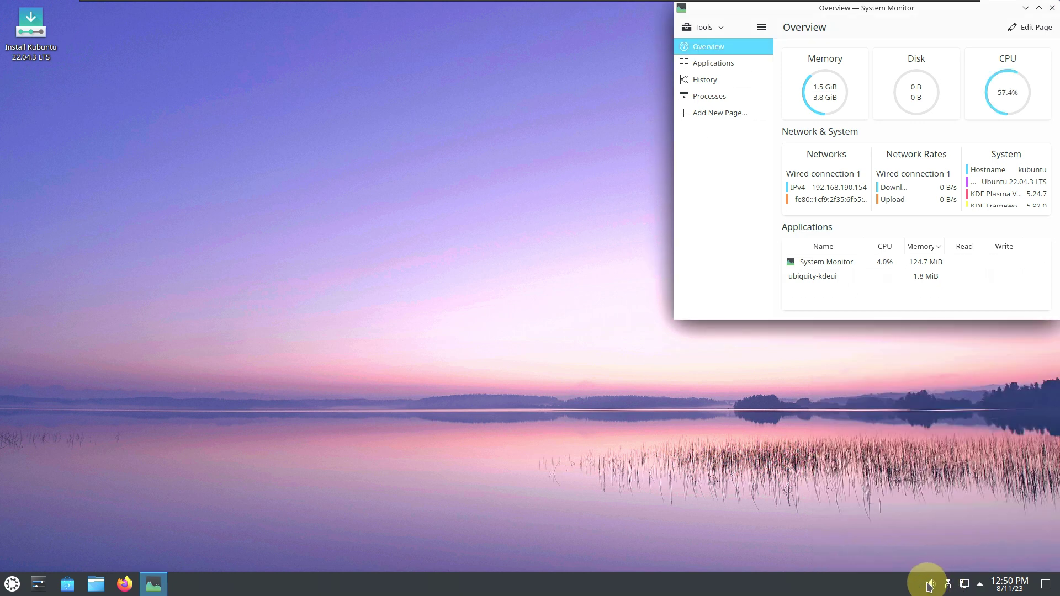
{"action": "left_click", "coordinate": [931, 584]}
{"action": "left_click", "coordinate": [982, 360]}
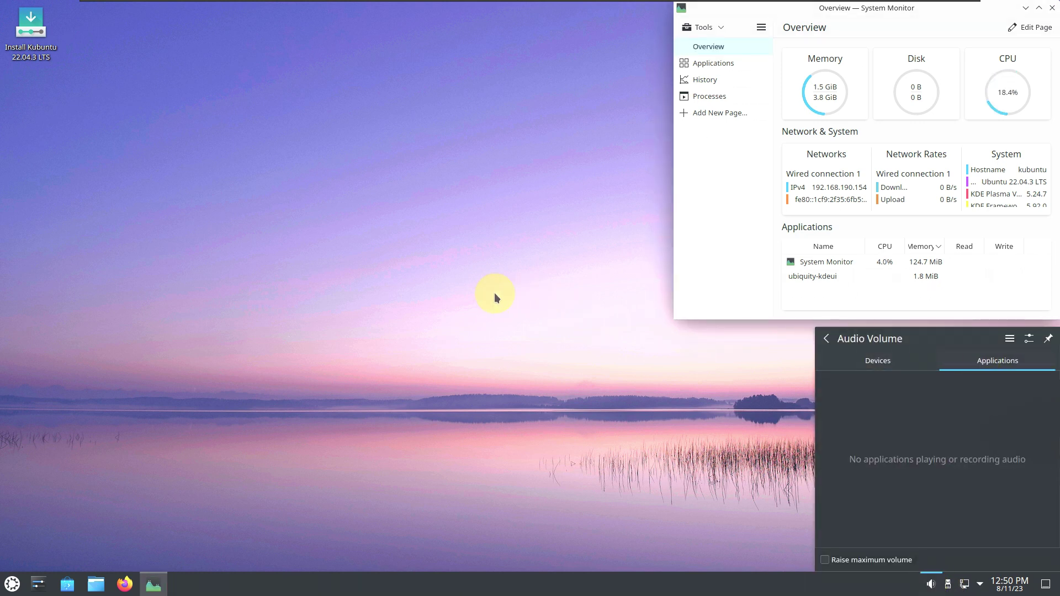
{"action": "left_click", "coordinate": [497, 301]}
Open the Dolphin file manager clear of System Monitor, and launch Discover and System Settings
{"action": "left_click", "coordinate": [99, 583]}
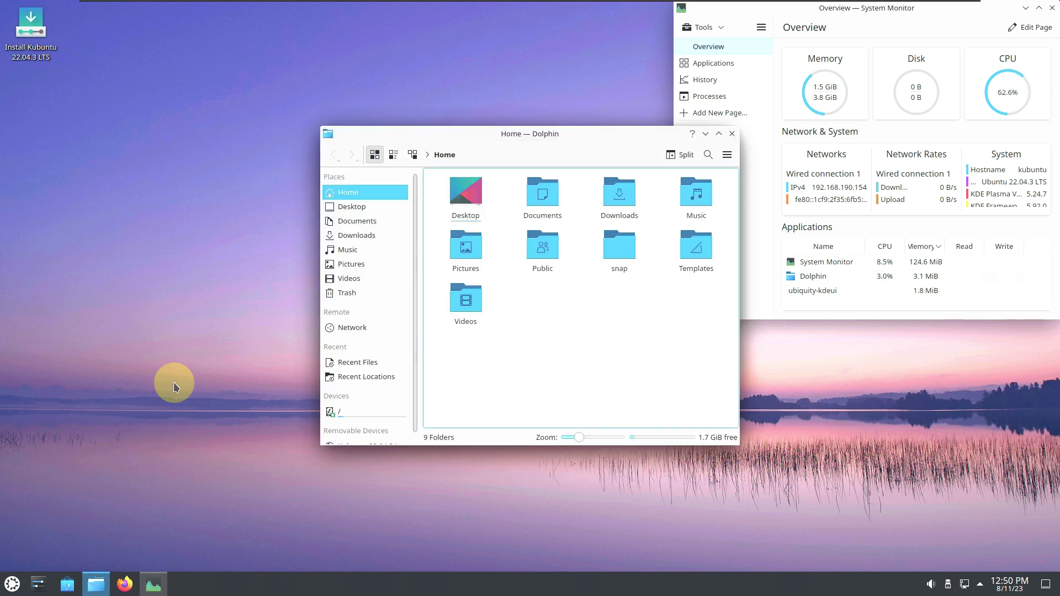
{"action": "left_click_drag", "start_coordinate": [470, 133], "coordinate": [275, 104]}
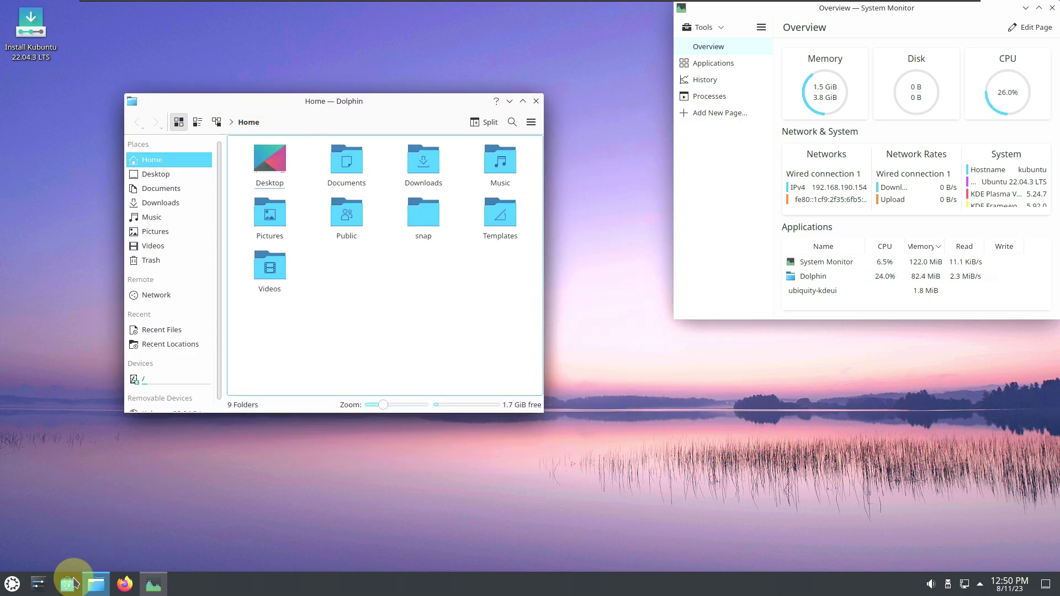
{"action": "left_click", "coordinate": [36, 586]}
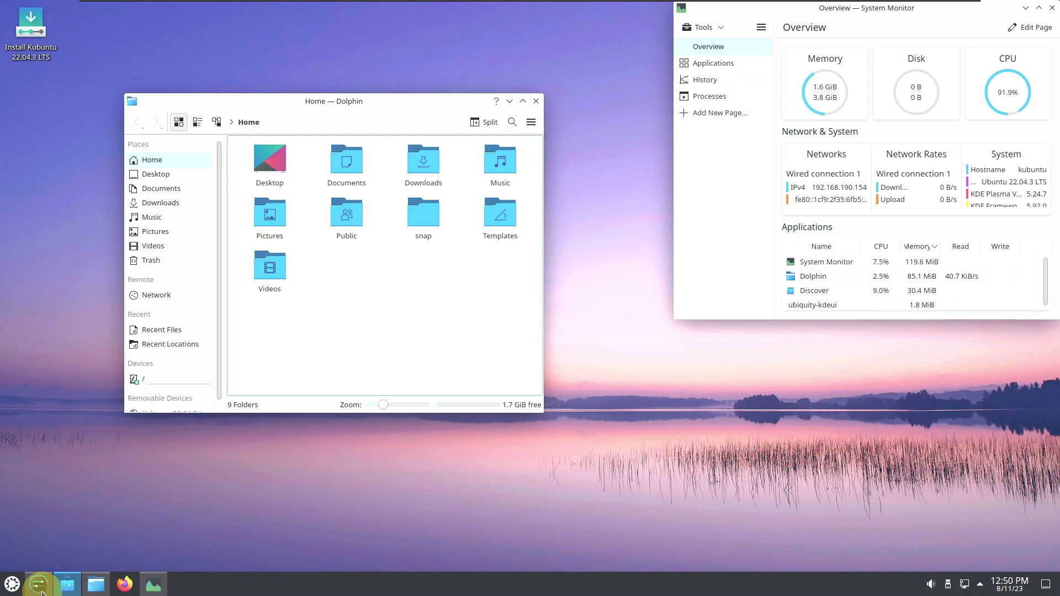
Look through the application launcher's categories, including Games, and launch Kate from Favorites
{"action": "left_click", "coordinate": [13, 583]}
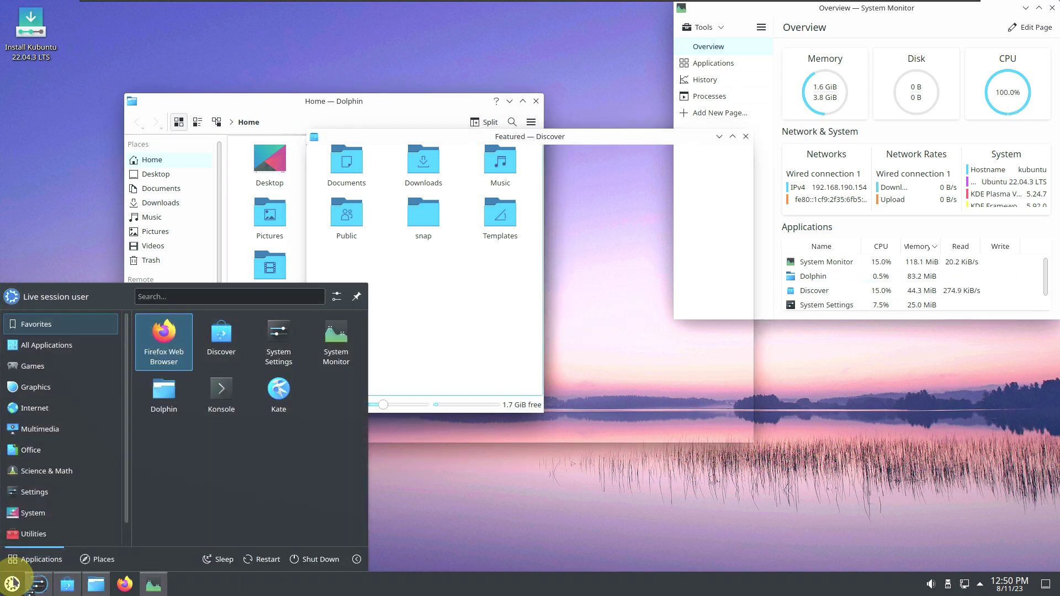
{"action": "left_click", "coordinate": [61, 428]}
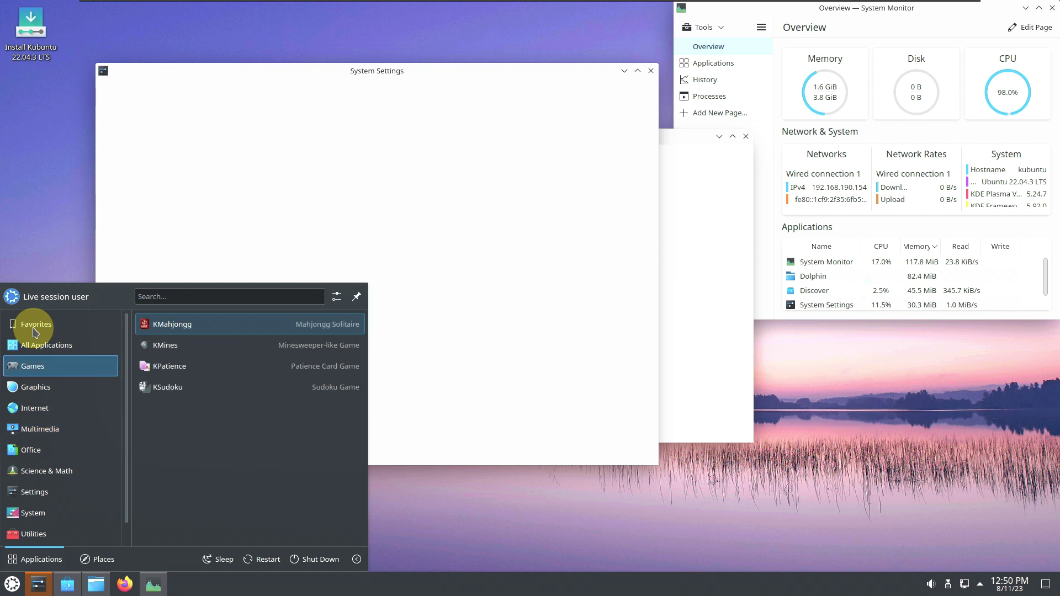
{"action": "mouse_move", "coordinate": [35, 331]}
{"action": "left_click", "coordinate": [294, 390]}
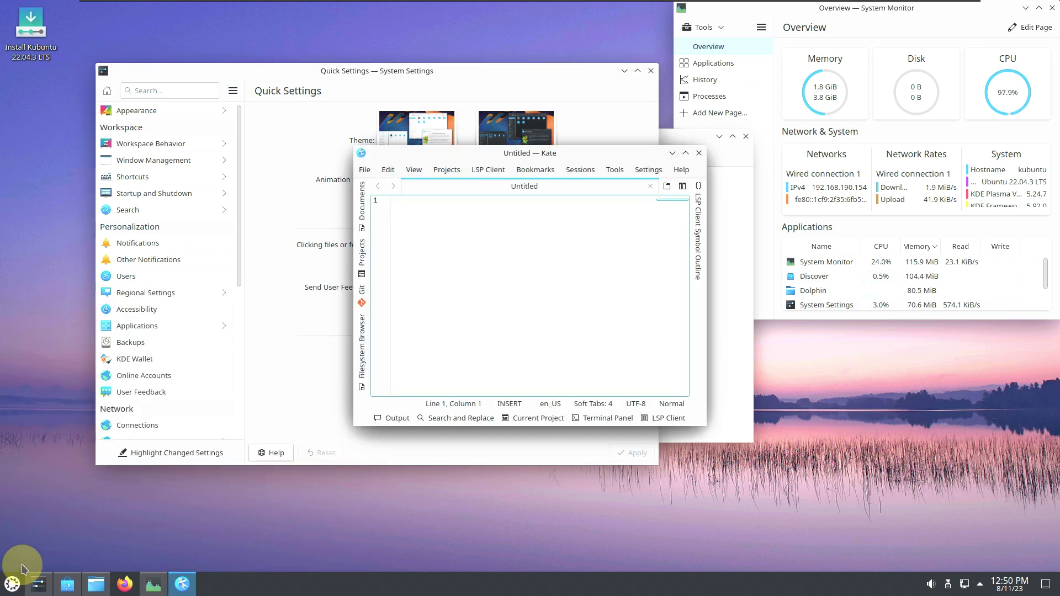
Look through the launcher's Utilities and System applications and launch KDE Partition Manager
{"action": "left_click", "coordinate": [16, 582]}
{"action": "scroll", "coordinate": [62, 521], "scroll_direction": "down", "scroll_amount": 1}
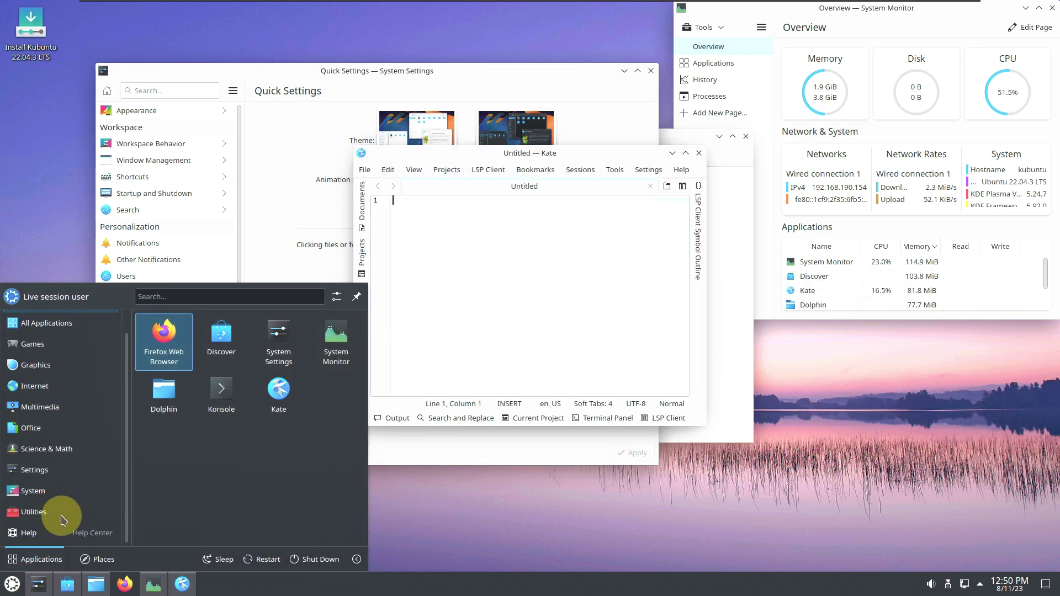
{"action": "left_click", "coordinate": [64, 520]}
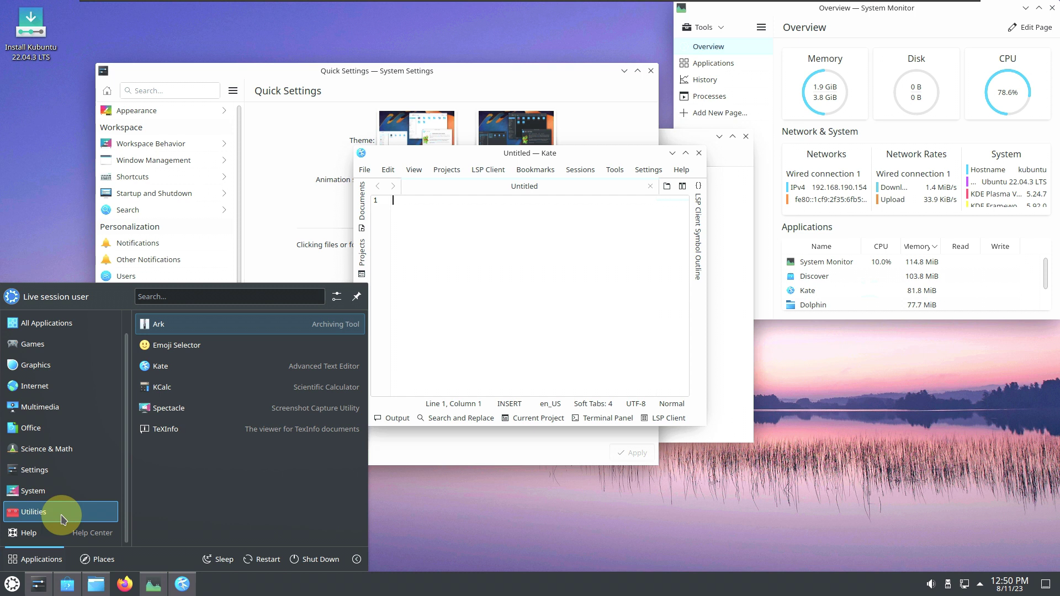
{"action": "mouse_move", "coordinate": [63, 500]}
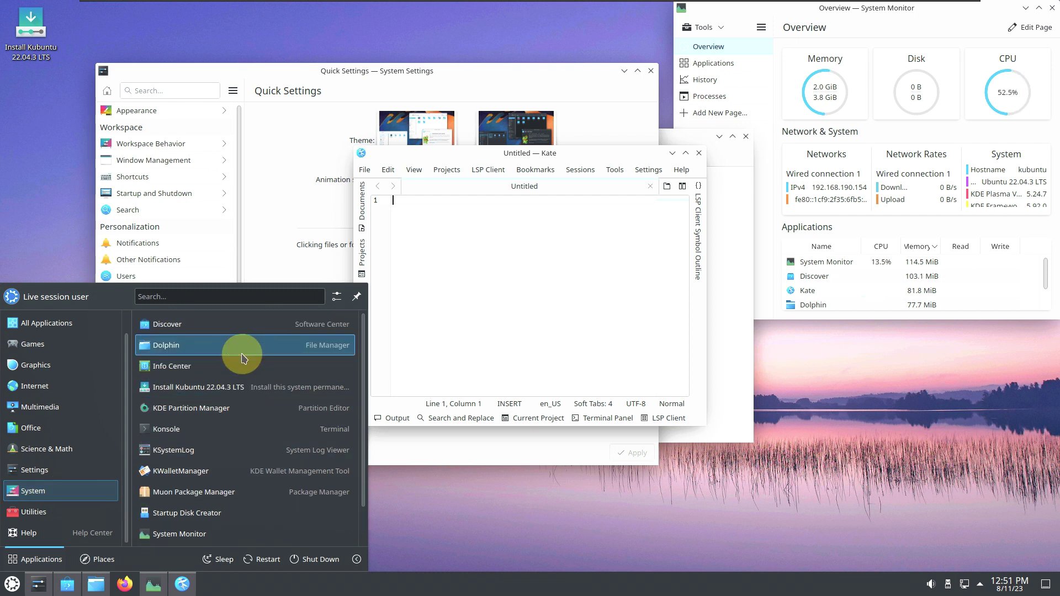
{"action": "scroll", "coordinate": [243, 358], "scroll_direction": "down", "scroll_amount": 2}
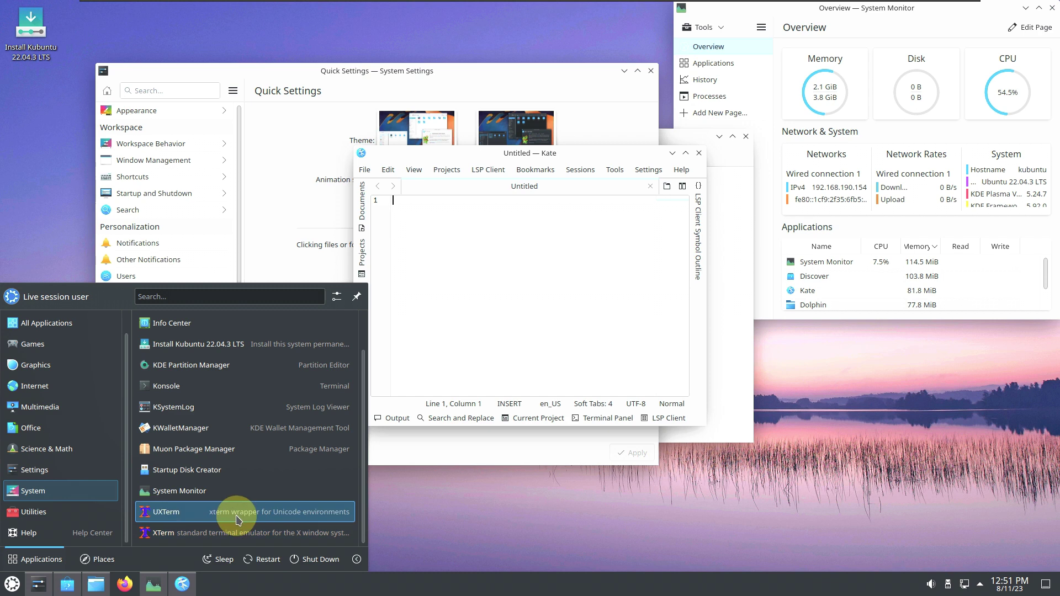
{"action": "scroll", "coordinate": [243, 491], "scroll_direction": "up", "scroll_amount": 2}
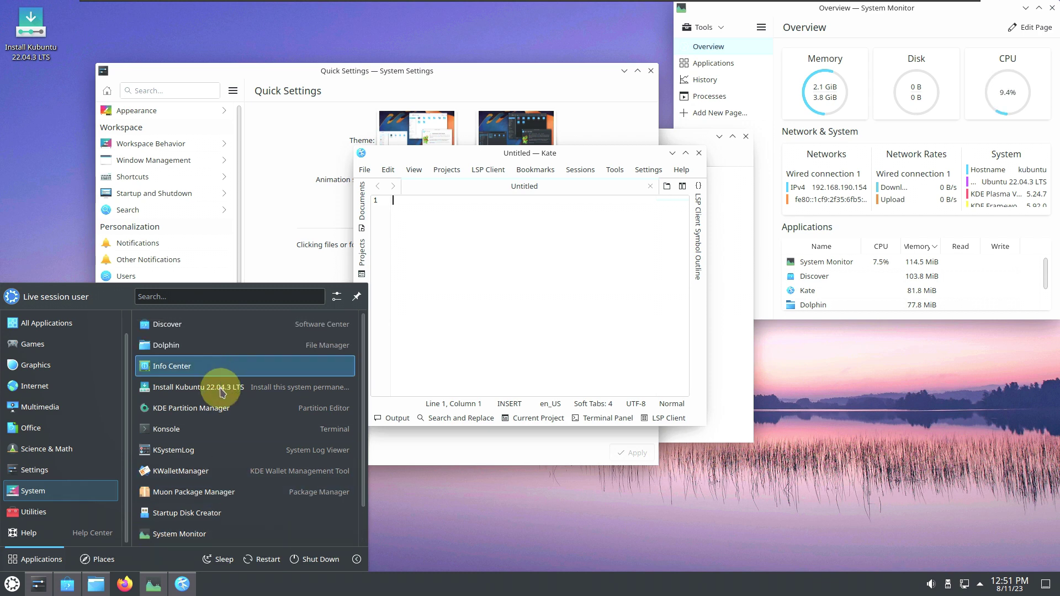
{"action": "left_click", "coordinate": [226, 411]}
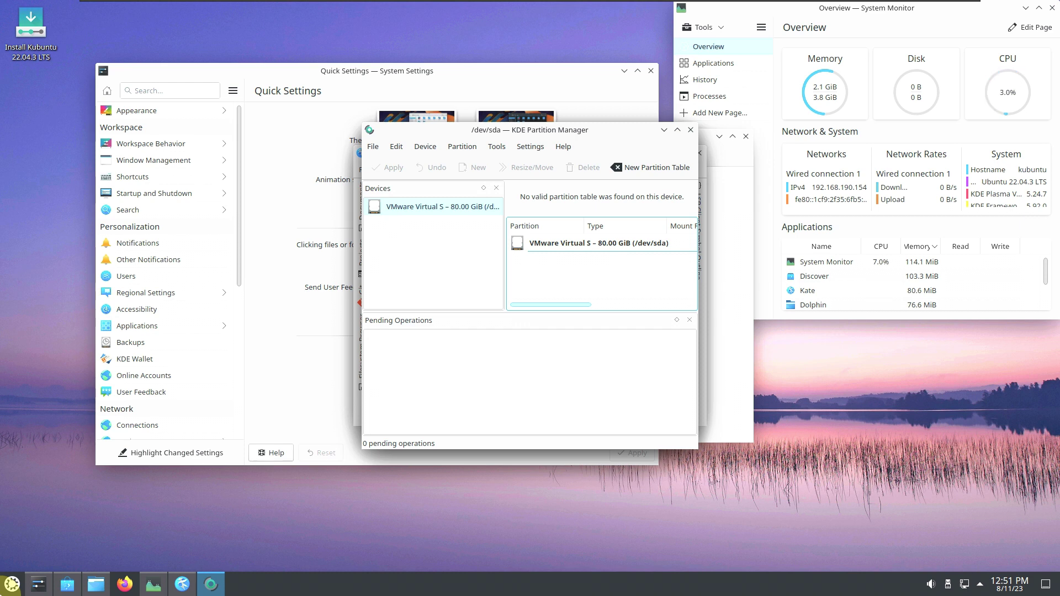
Look through the launcher's Settings, Science & Math and Office applications and launch LibreOffice Calc
{"action": "left_click", "coordinate": [12, 583]}
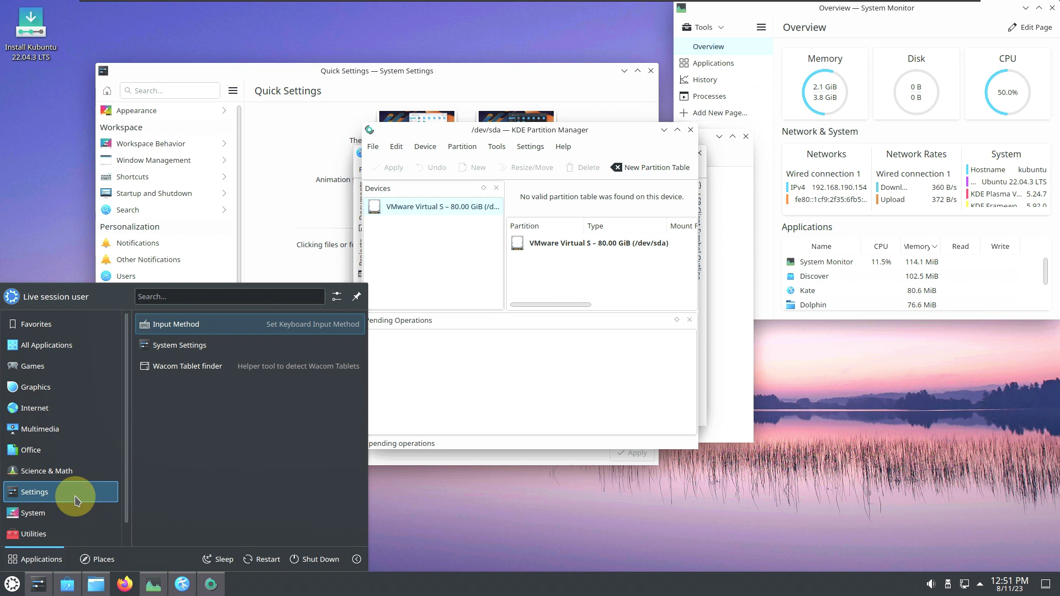
{"action": "mouse_move", "coordinate": [76, 473]}
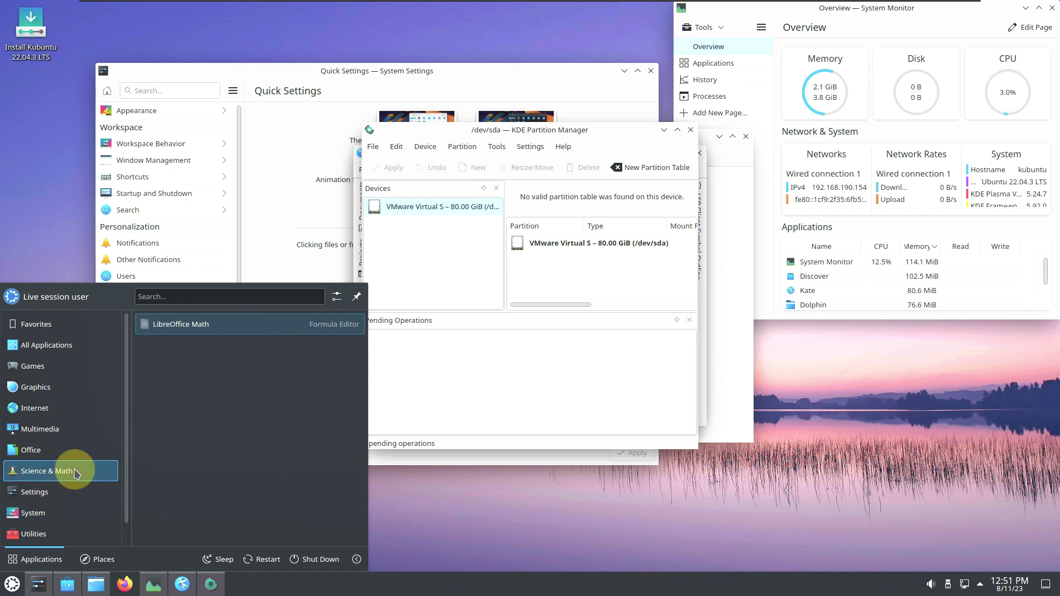
{"action": "mouse_move", "coordinate": [71, 450]}
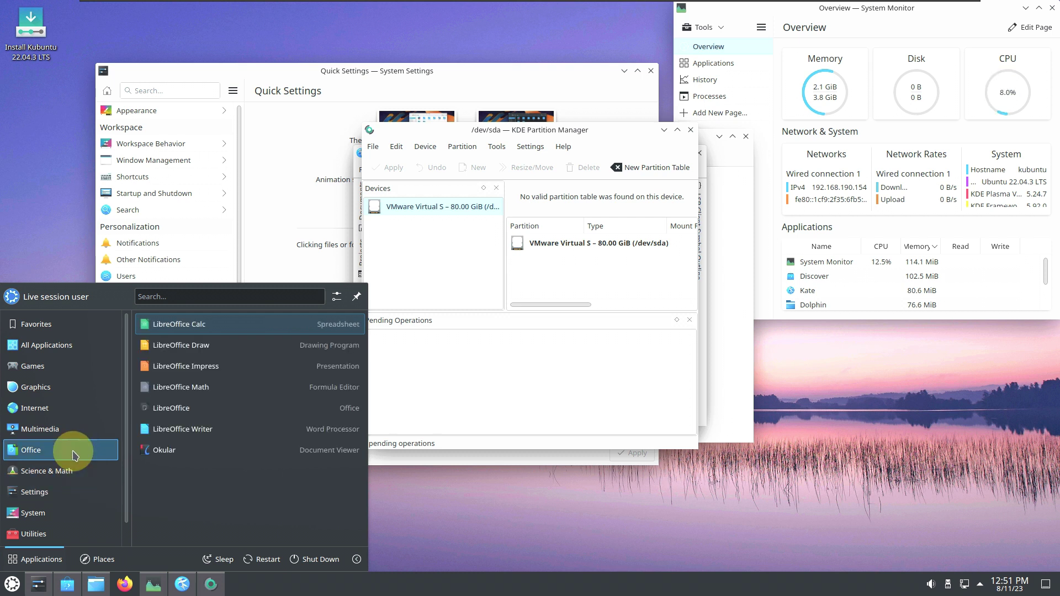
{"action": "left_click", "coordinate": [222, 332]}
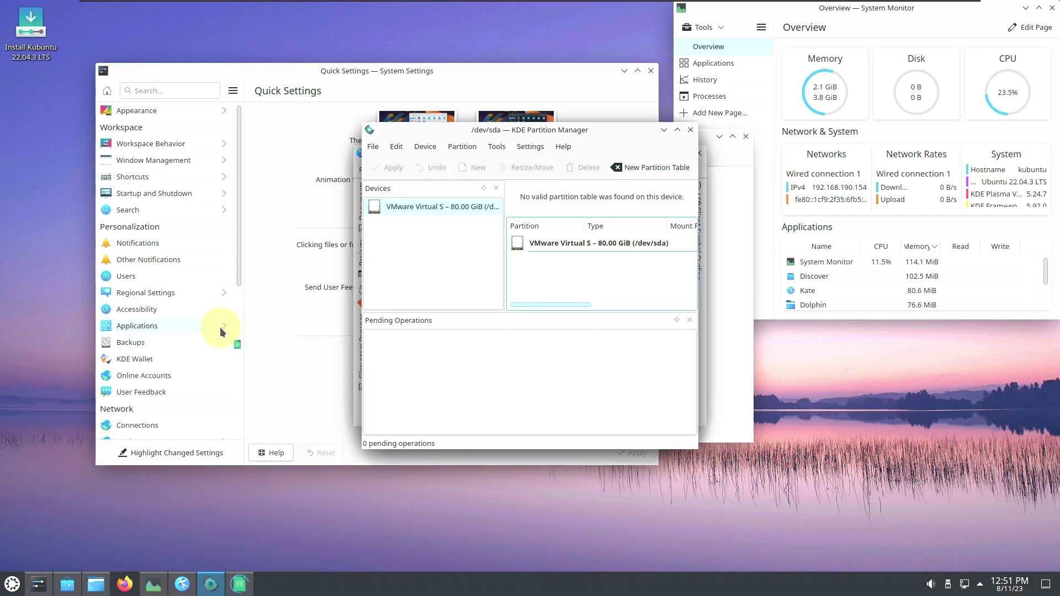
Launch the Okular document viewer from the application launcher's Office category
{"action": "left_click", "coordinate": [13, 584]}
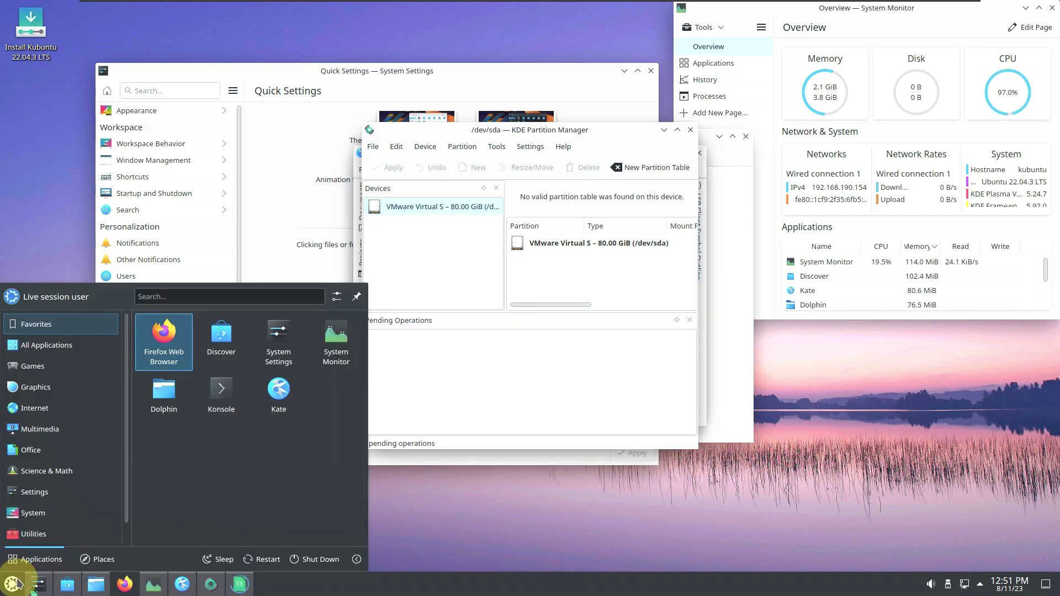
{"action": "mouse_move", "coordinate": [35, 450]}
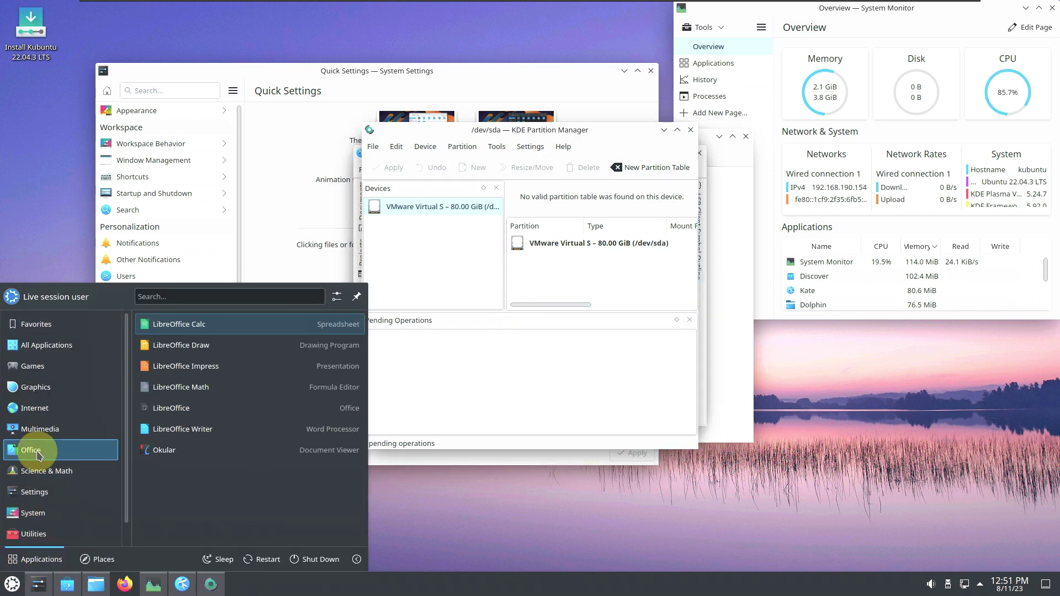
{"action": "left_click", "coordinate": [221, 451]}
Launch VLC media player from the application launcher's Multimedia category
{"action": "left_click", "coordinate": [13, 583]}
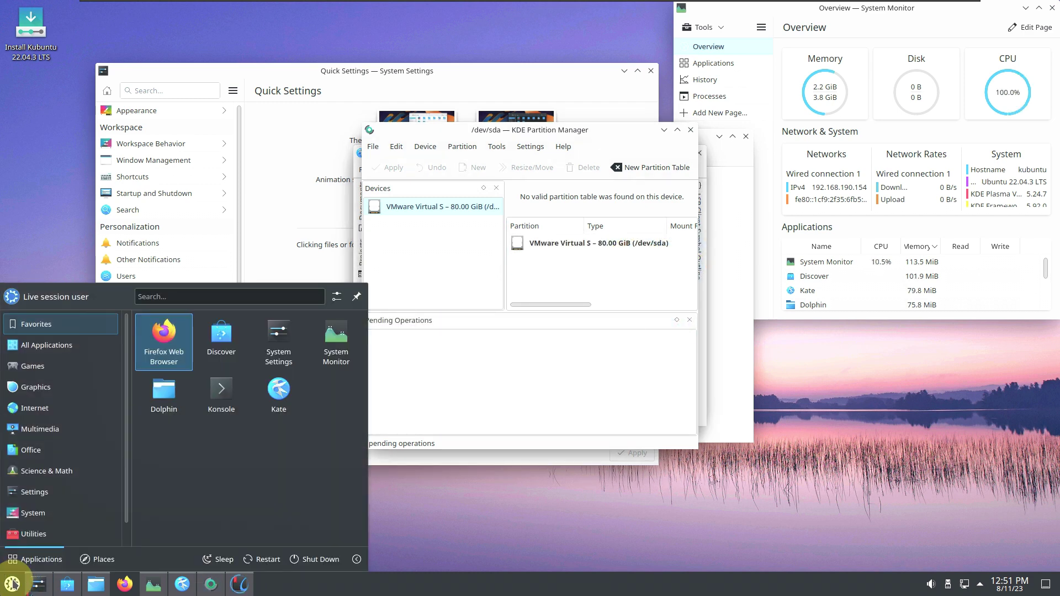
{"action": "mouse_move", "coordinate": [72, 447]}
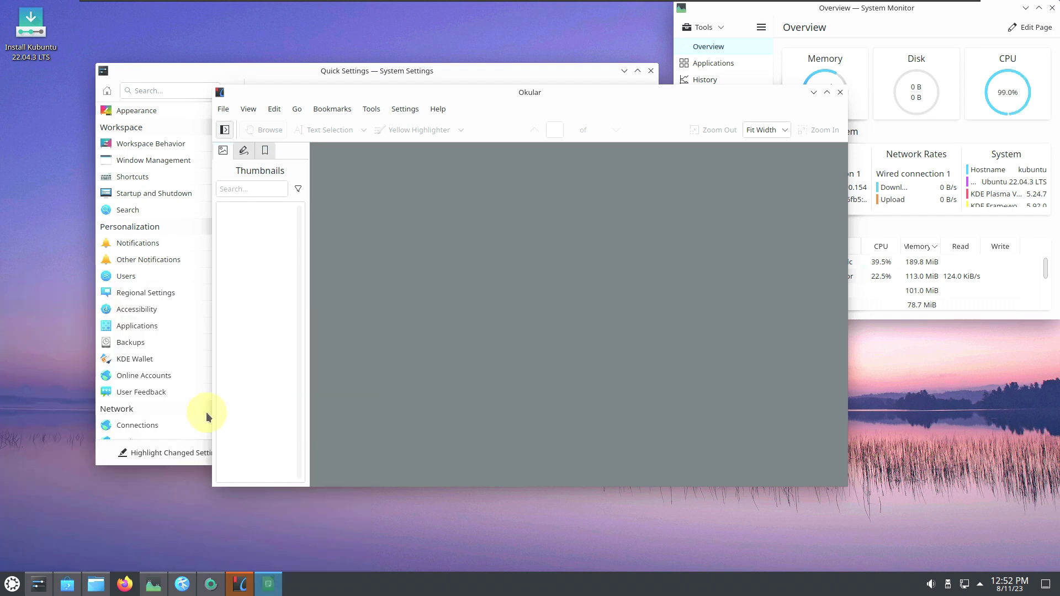
{"action": "left_click", "coordinate": [12, 584]}
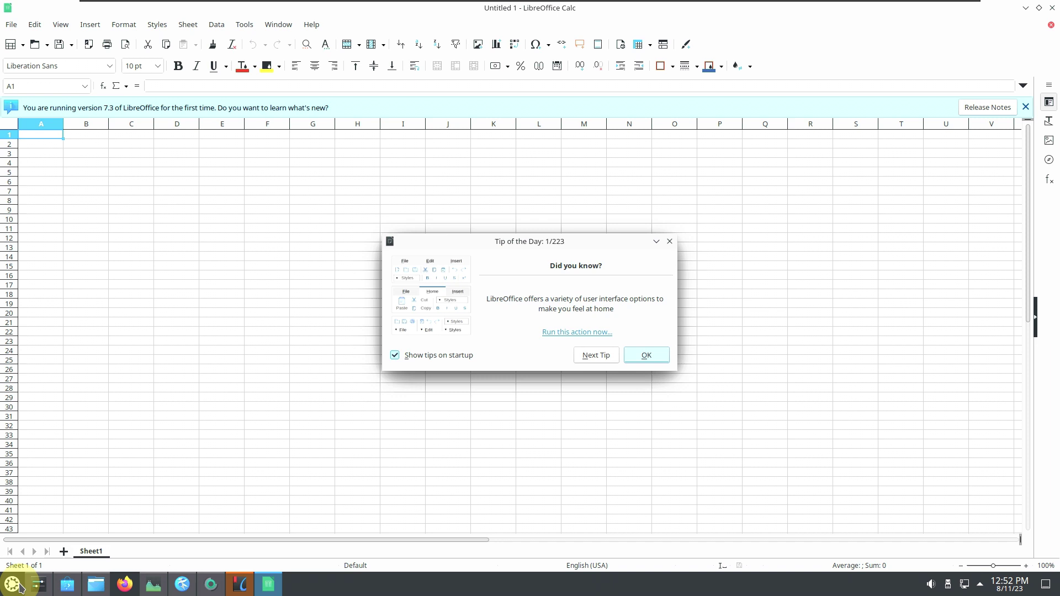
{"action": "left_click", "coordinate": [19, 587]}
{"action": "mouse_move", "coordinate": [38, 454]}
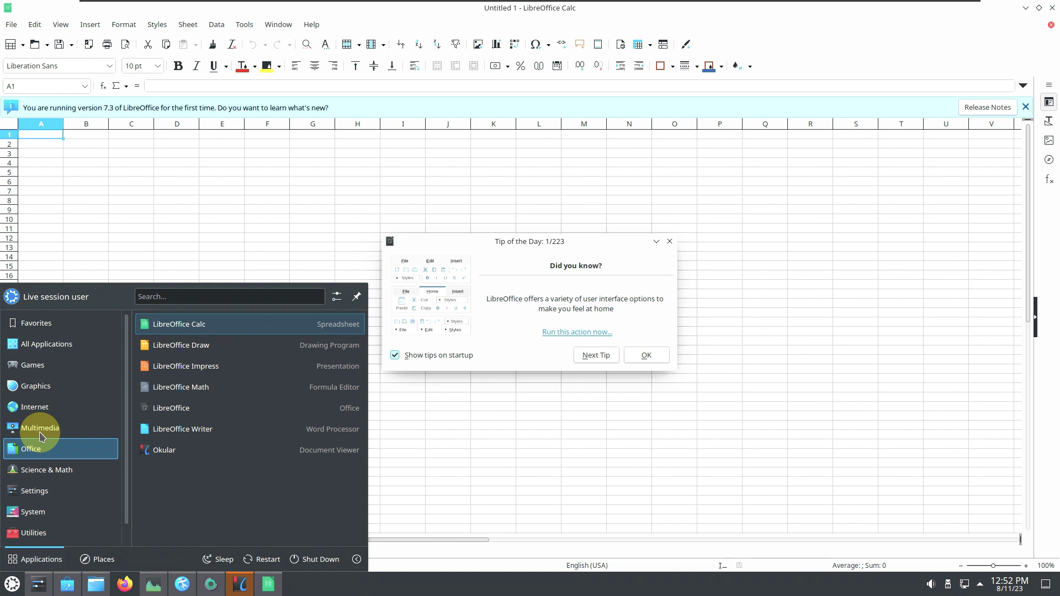
{"action": "left_click", "coordinate": [42, 436]}
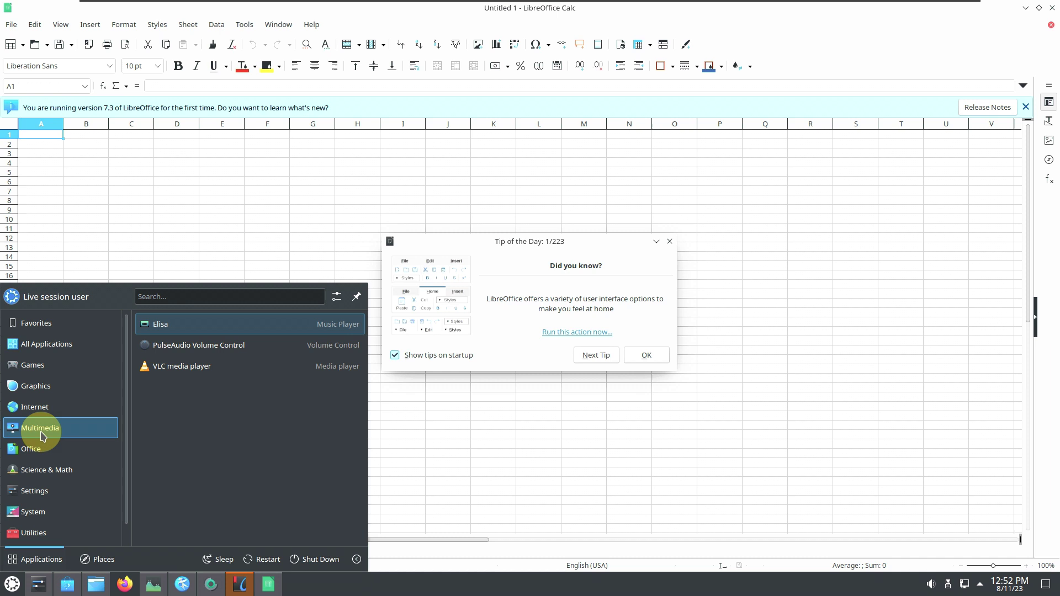
{"action": "left_click", "coordinate": [168, 368]}
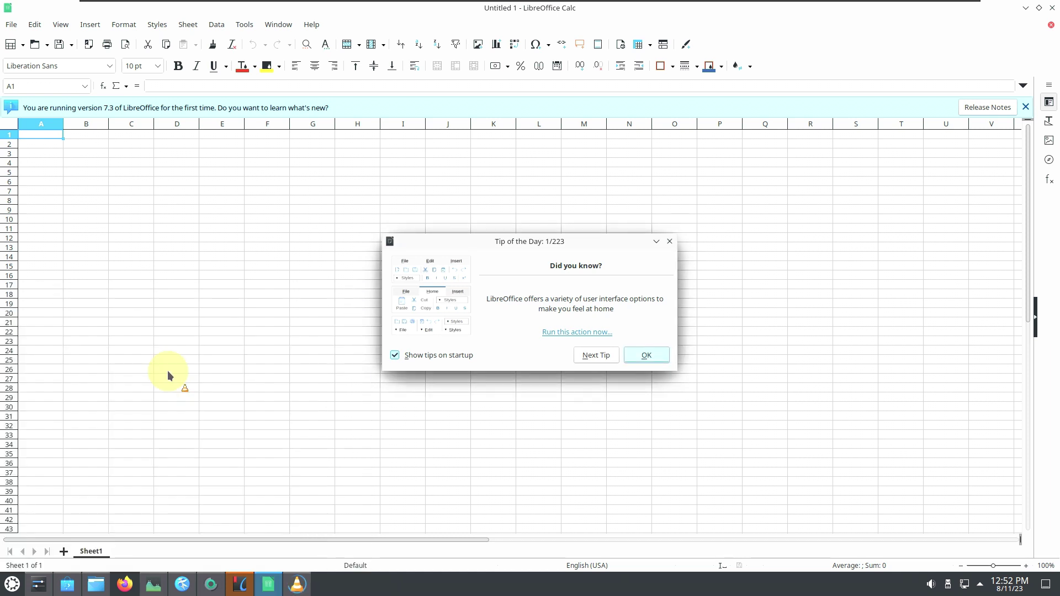
Look through the launcher's Office, Multimedia and Internet applications and launch the Elisa music player
{"action": "left_click", "coordinate": [13, 584]}
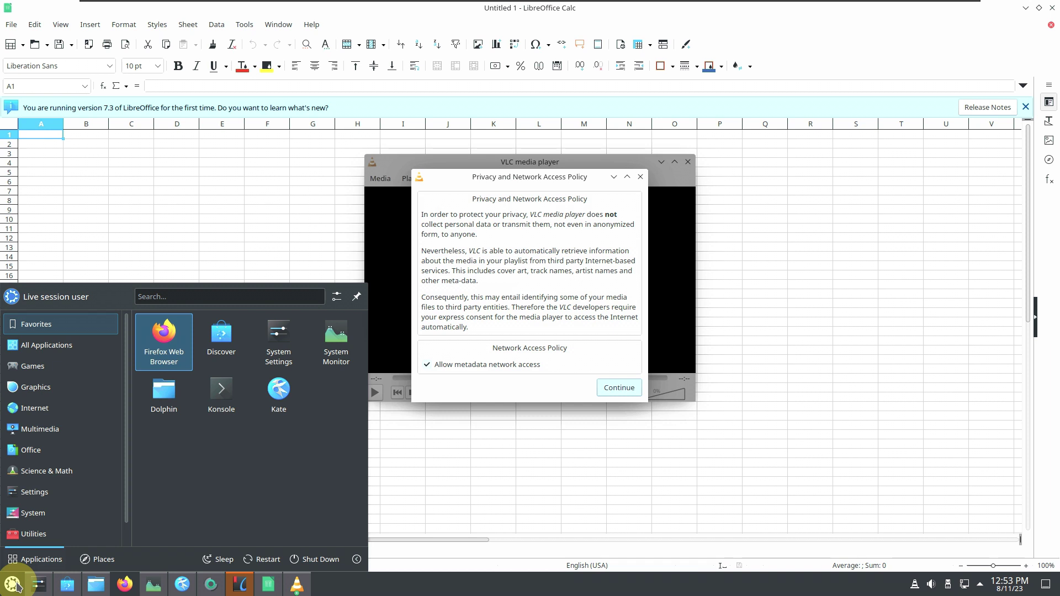
{"action": "left_click", "coordinate": [58, 457]}
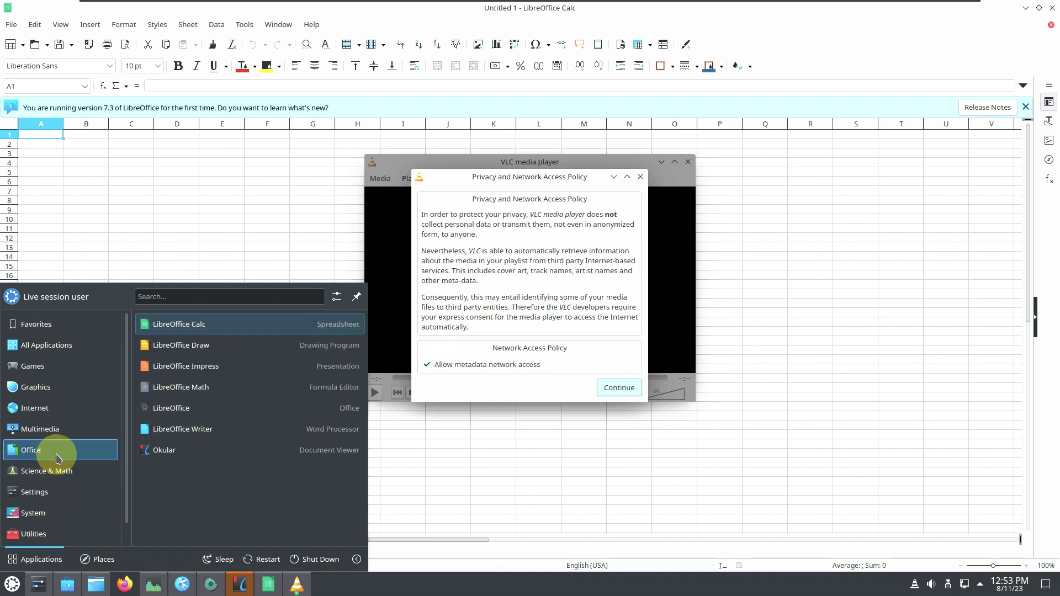
{"action": "left_click", "coordinate": [51, 426]}
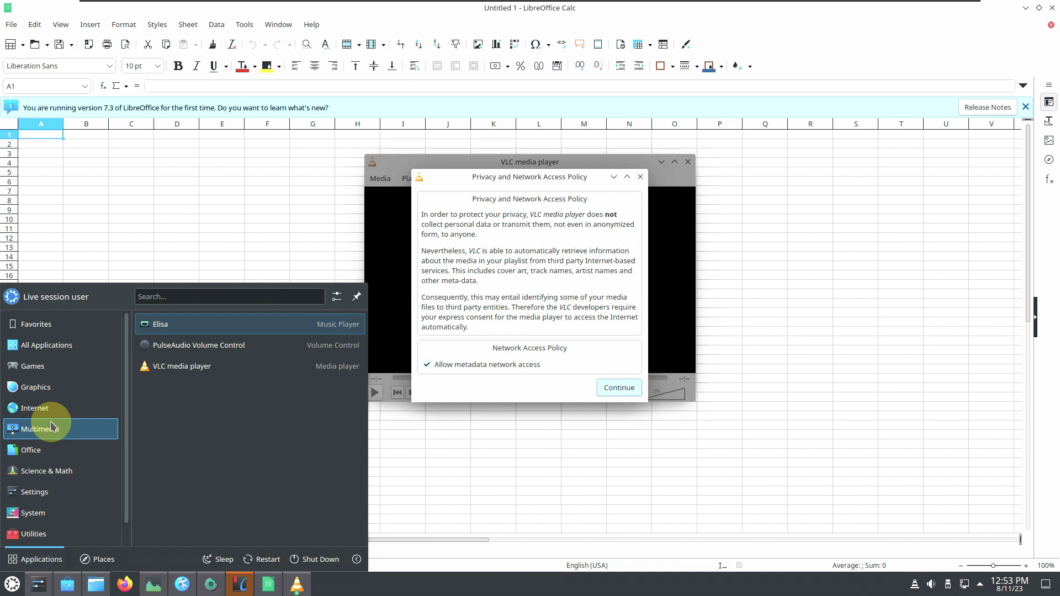
{"action": "mouse_move", "coordinate": [52, 417]}
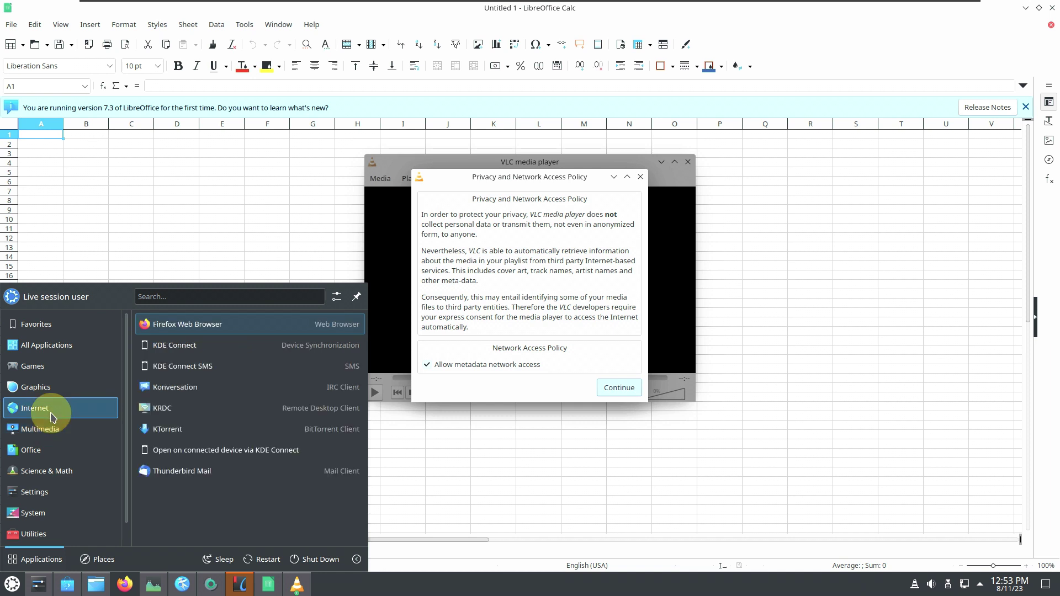
{"action": "mouse_move", "coordinate": [57, 436]}
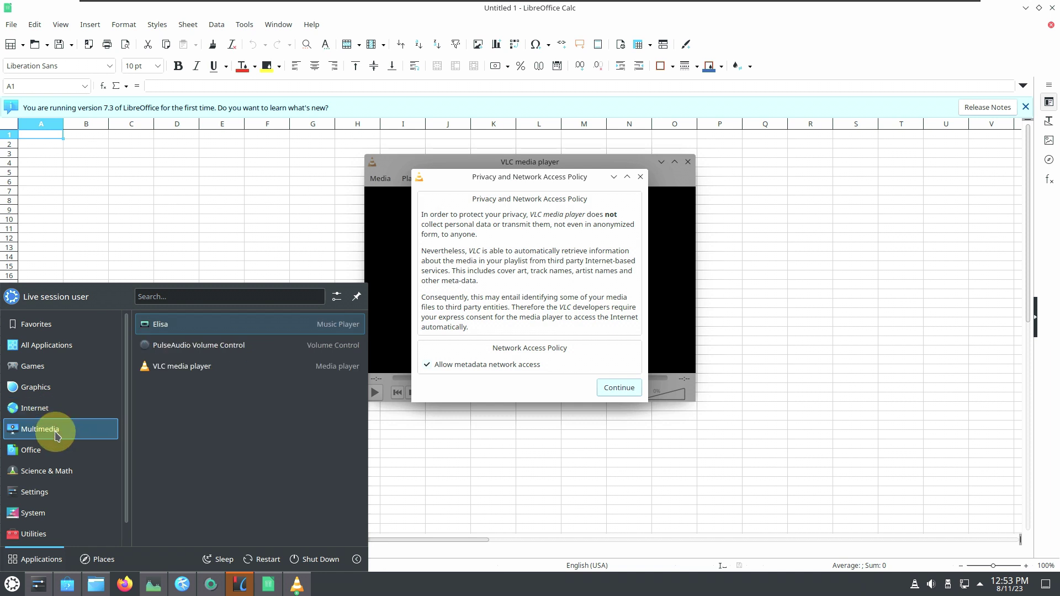
{"action": "left_click", "coordinate": [228, 332]}
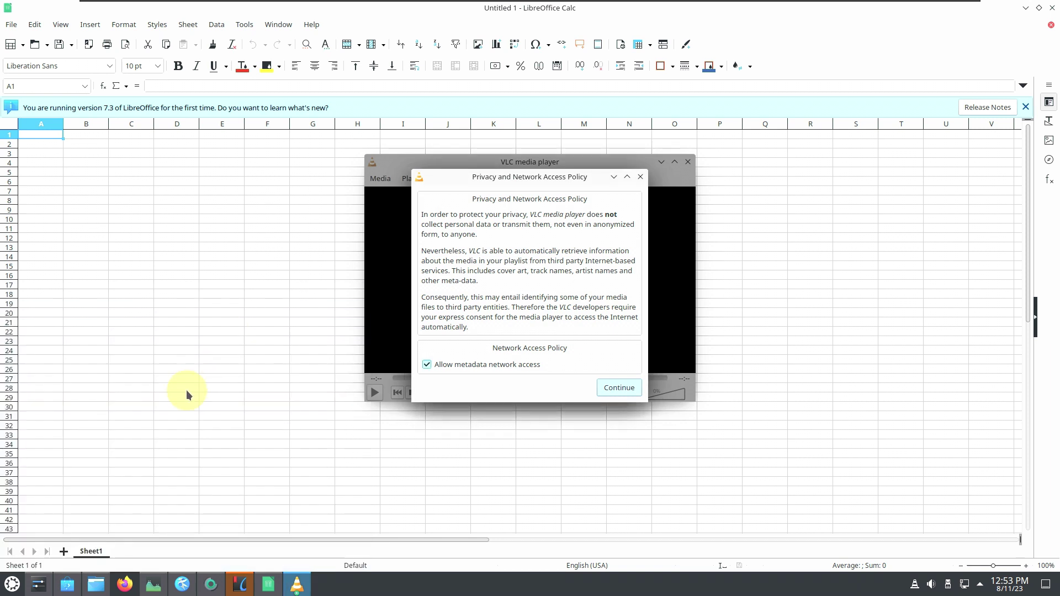
Launch Thunderbird Mail from the launcher's Internet category and look through the Graphics and All Applications lists
{"action": "left_click", "coordinate": [15, 585]}
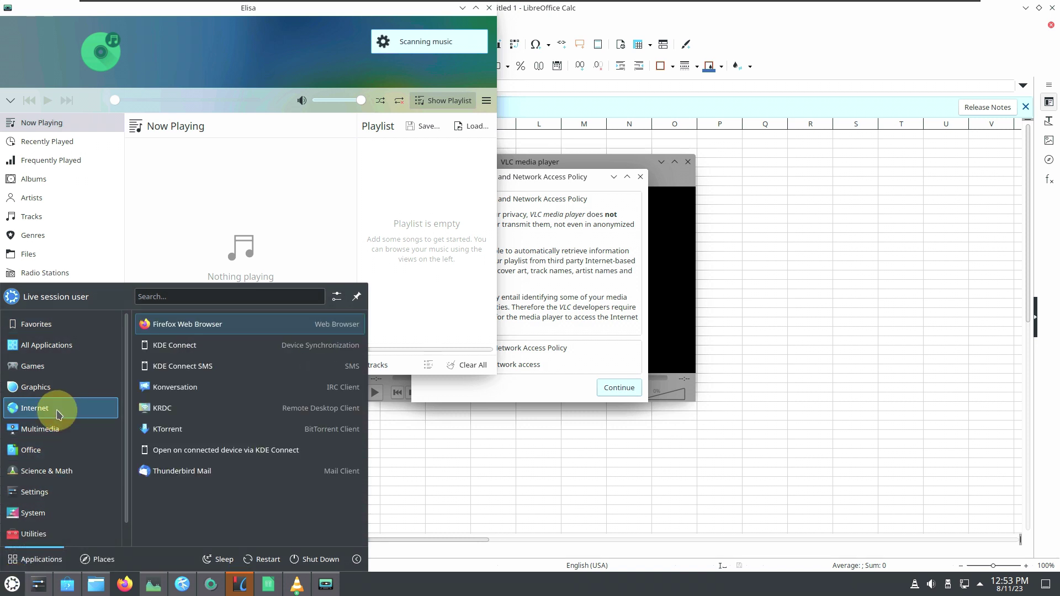
{"action": "left_click", "coordinate": [182, 474]}
{"action": "left_click", "coordinate": [12, 584]}
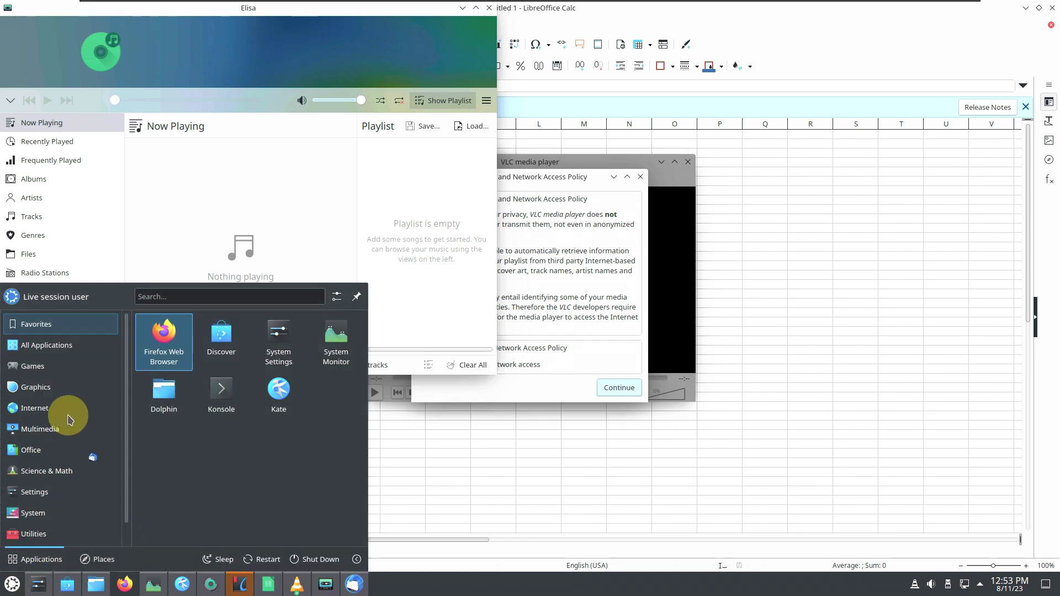
{"action": "mouse_move", "coordinate": [58, 388]}
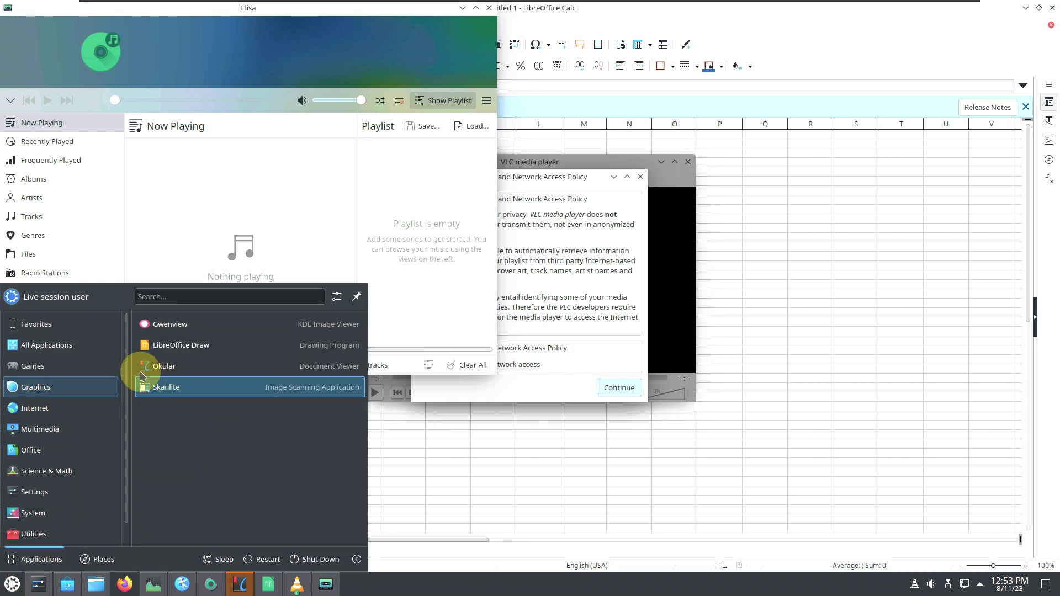
{"action": "mouse_move", "coordinate": [112, 366]}
{"action": "mouse_move", "coordinate": [102, 349]}
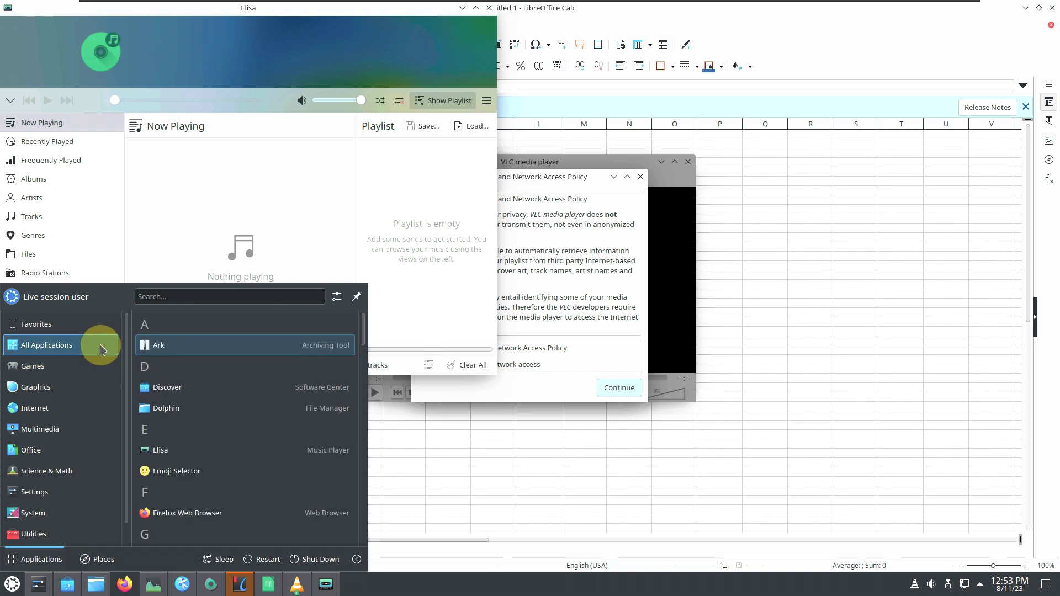
{"action": "left_click", "coordinate": [379, 41]}
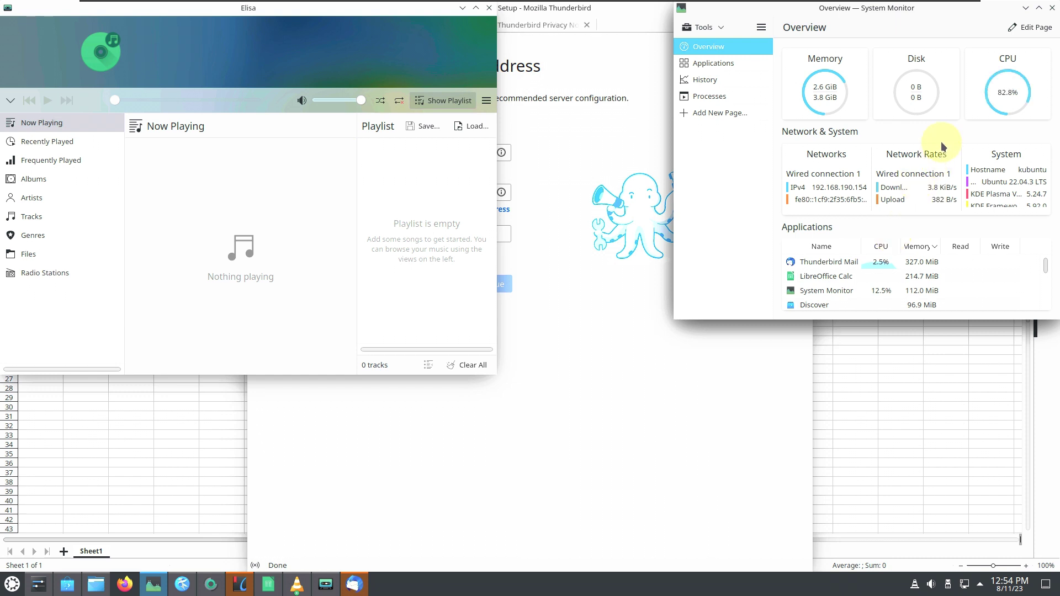
Maximize System Monitor and examine its Applications and History pages and the whole process tree
{"action": "left_click", "coordinate": [1039, 8]}
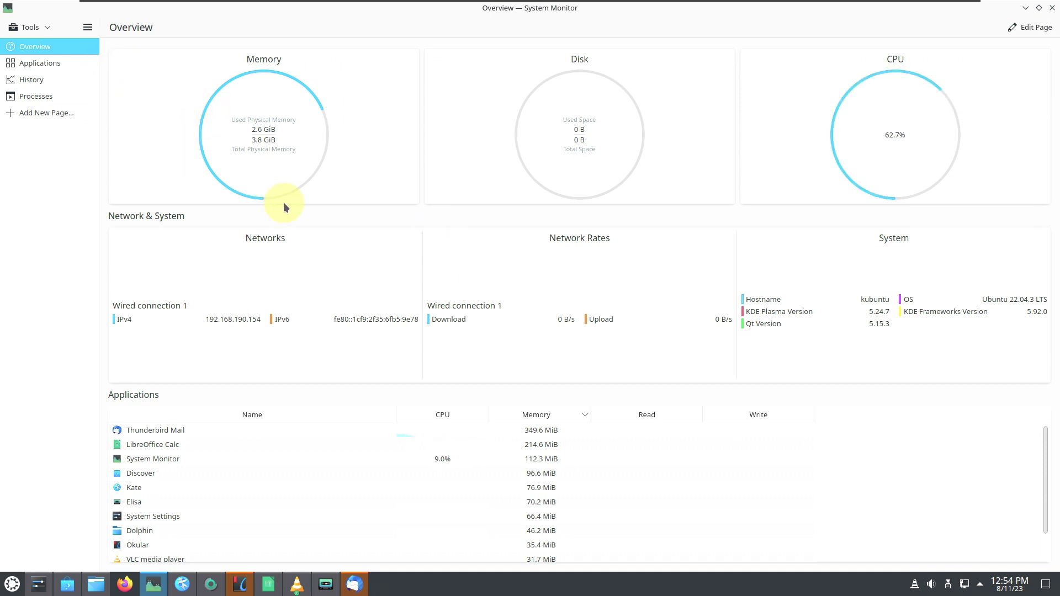
{"action": "left_click", "coordinate": [70, 65]}
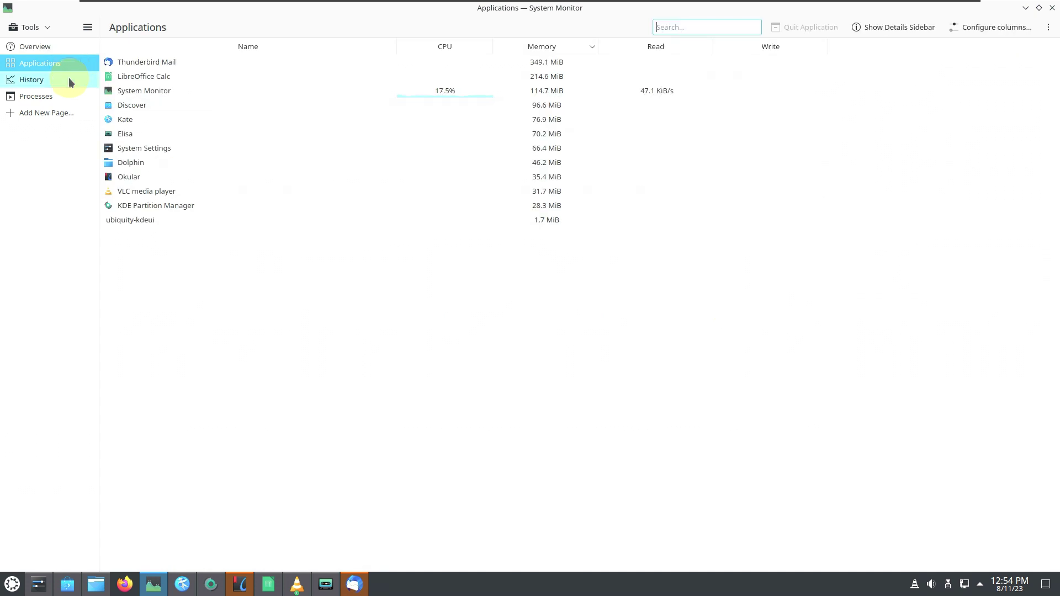
{"action": "left_click", "coordinate": [69, 79]}
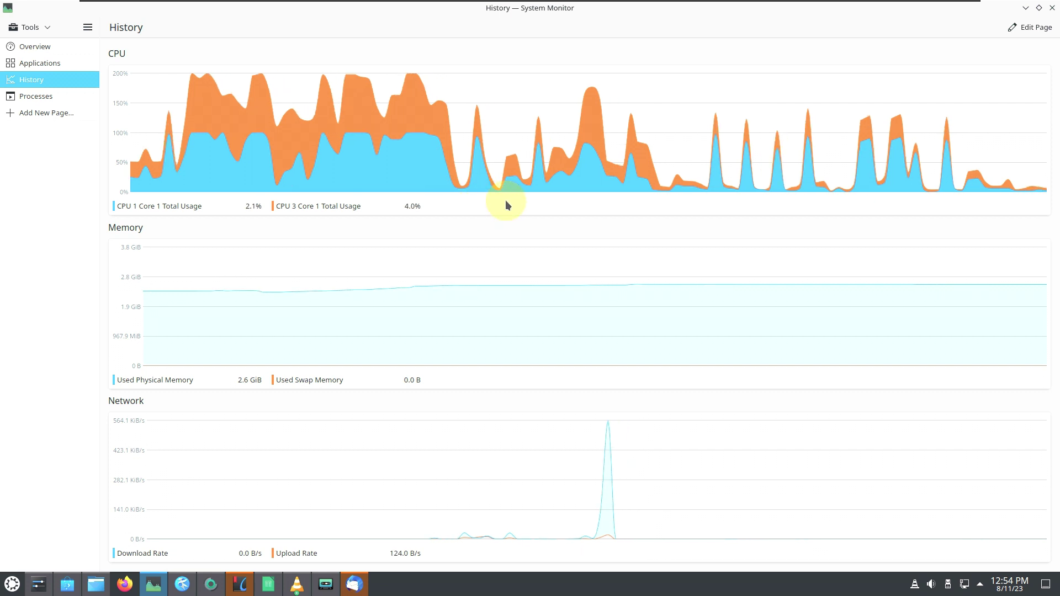
{"action": "left_click", "coordinate": [87, 94]}
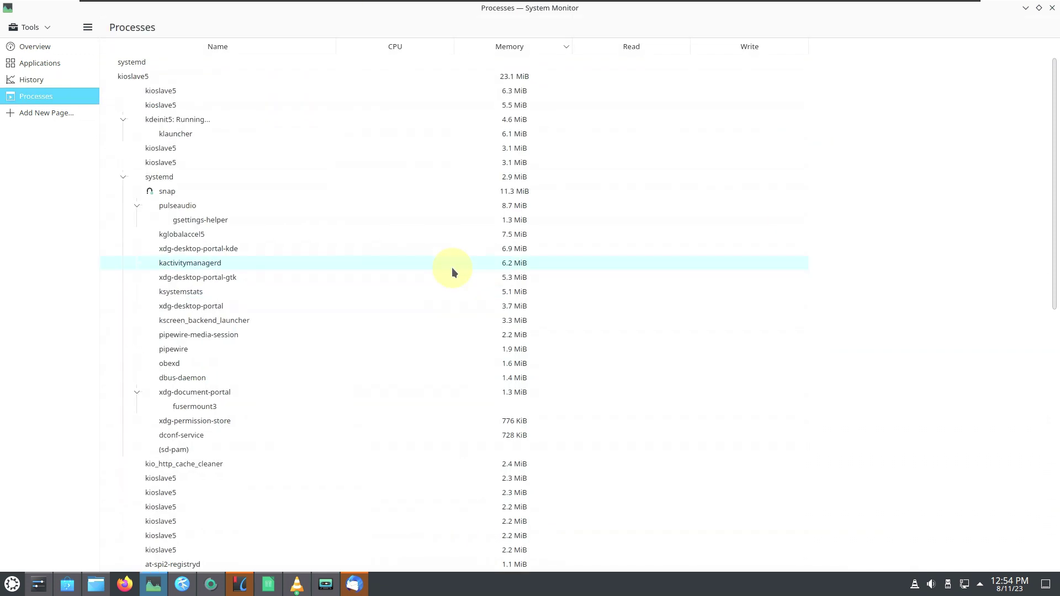
{"action": "scroll", "coordinate": [787, 185], "scroll_direction": "down", "scroll_amount": 6}
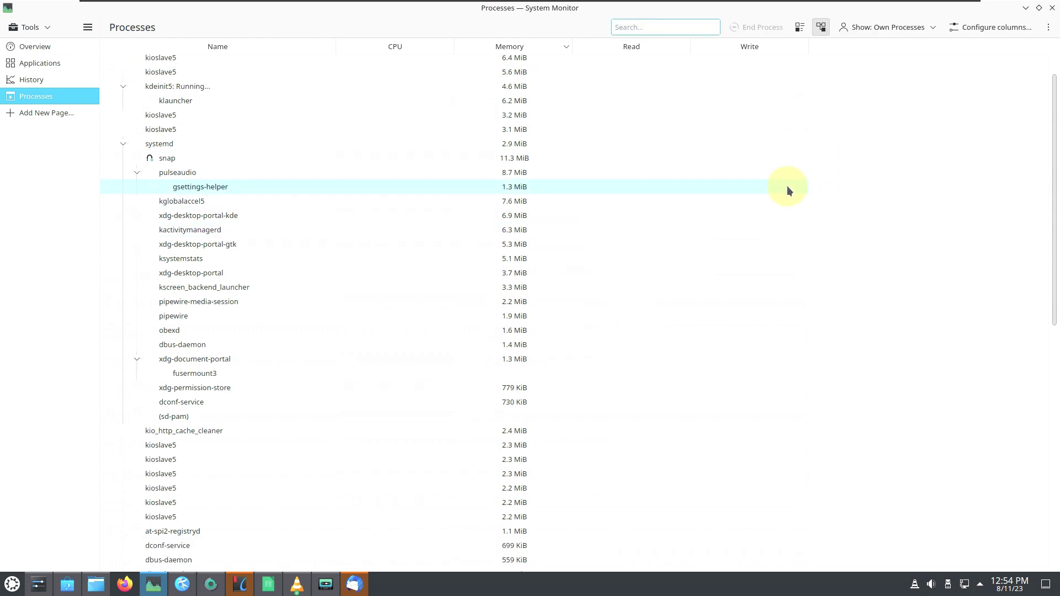
{"action": "scroll", "coordinate": [787, 186], "scroll_direction": "down", "scroll_amount": 6}
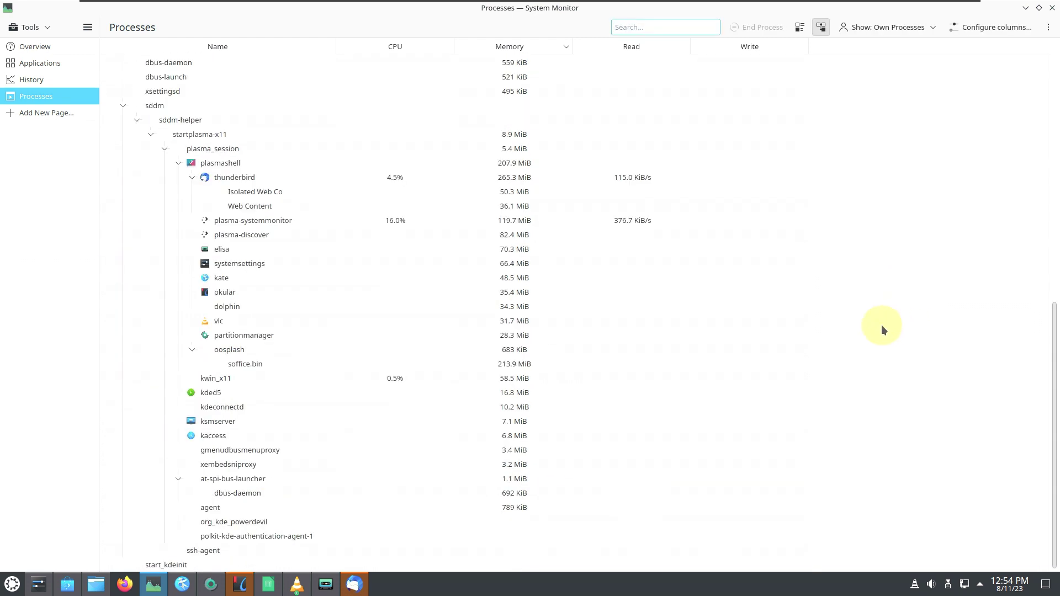
{"action": "scroll", "coordinate": [870, 333], "scroll_direction": "up", "scroll_amount": 11}
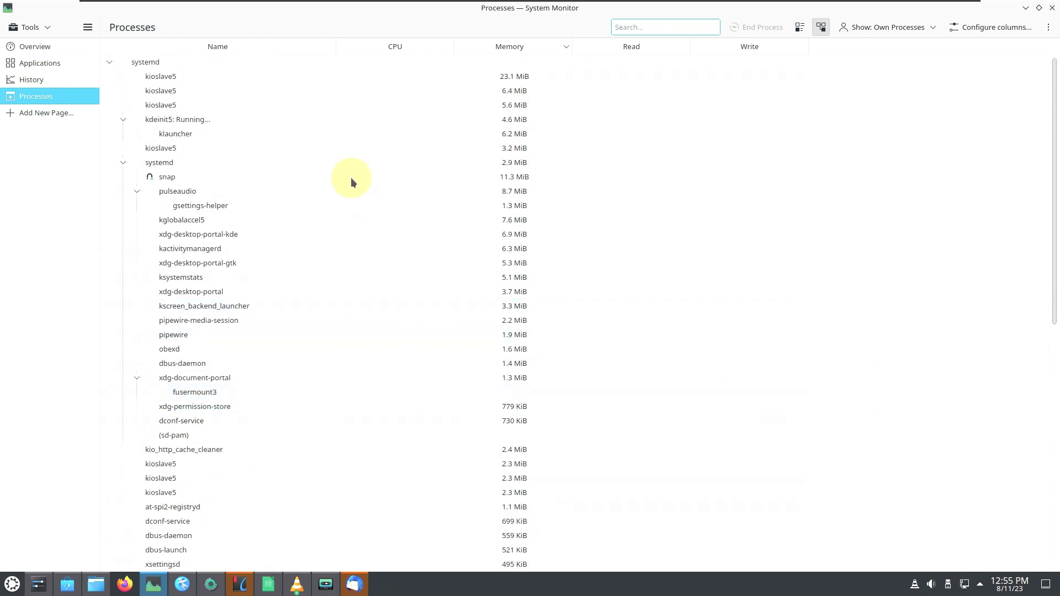
Review System Monitor's History, Applications and Overview pages again and restore its window to the smaller size
{"action": "left_click", "coordinate": [23, 84]}
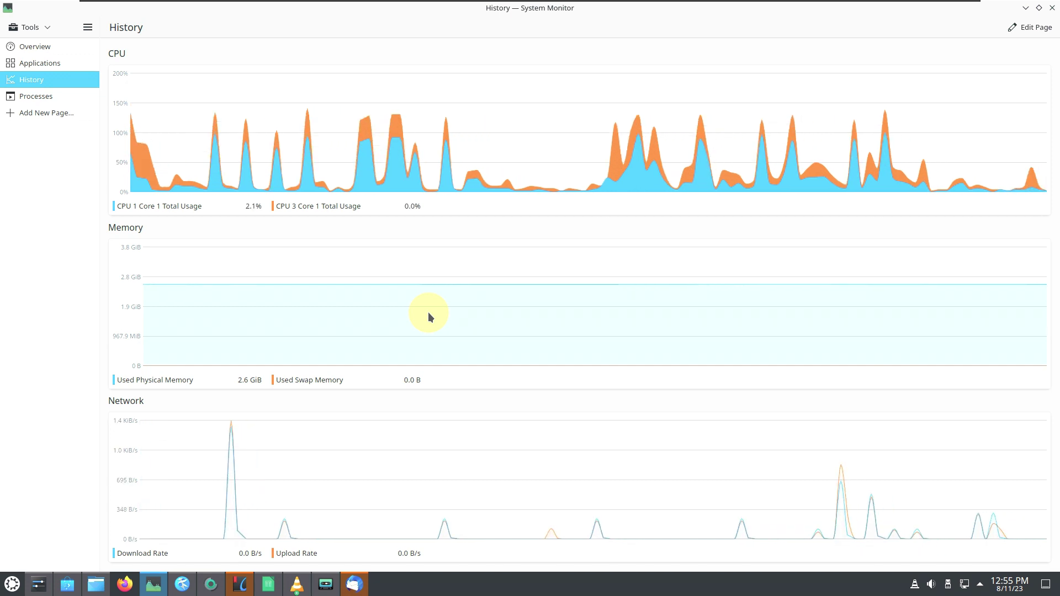
{"action": "left_click", "coordinate": [47, 67]}
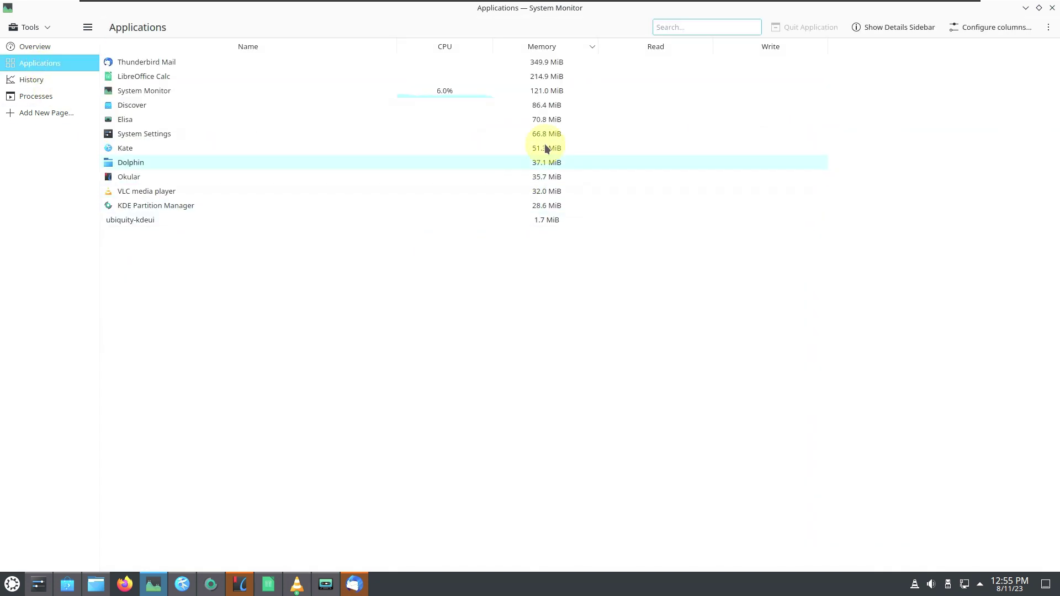
{"action": "left_click", "coordinate": [91, 51]}
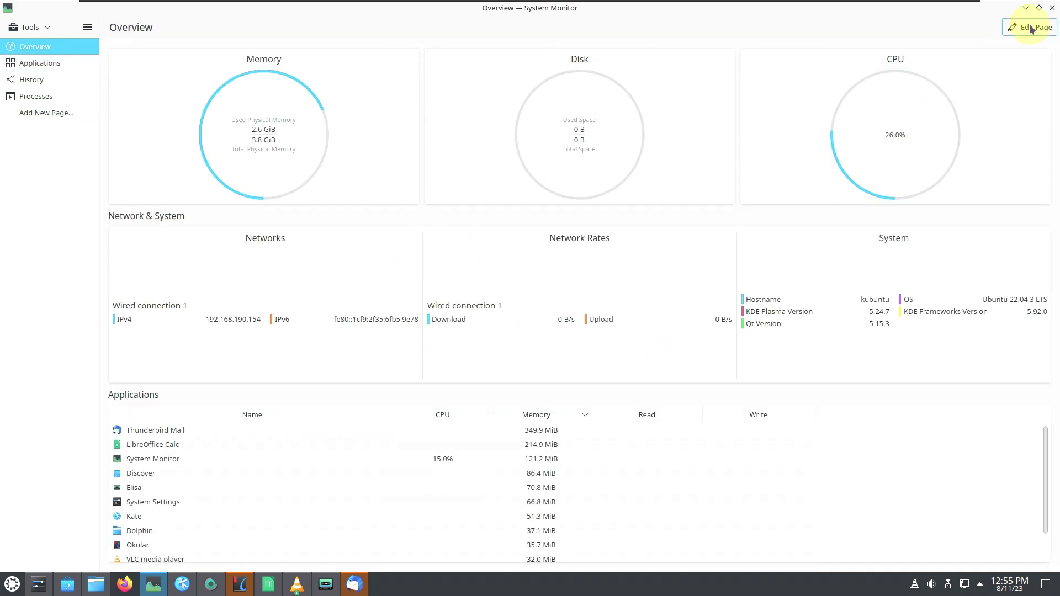
{"action": "left_click", "coordinate": [1039, 7]}
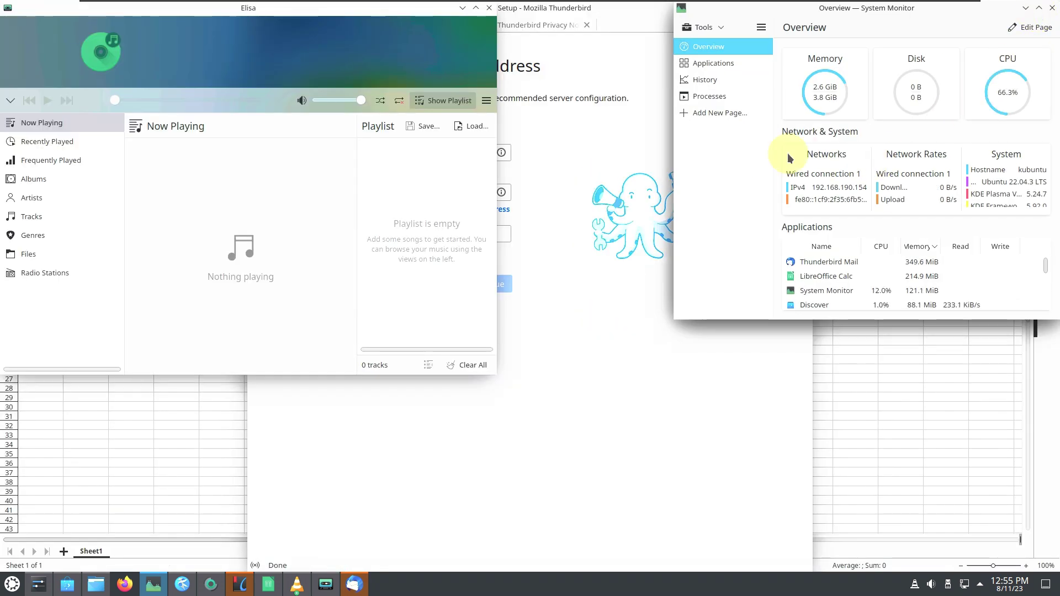
View Elisa's About information, dismiss it and close the music player
{"action": "left_click", "coordinate": [486, 100]}
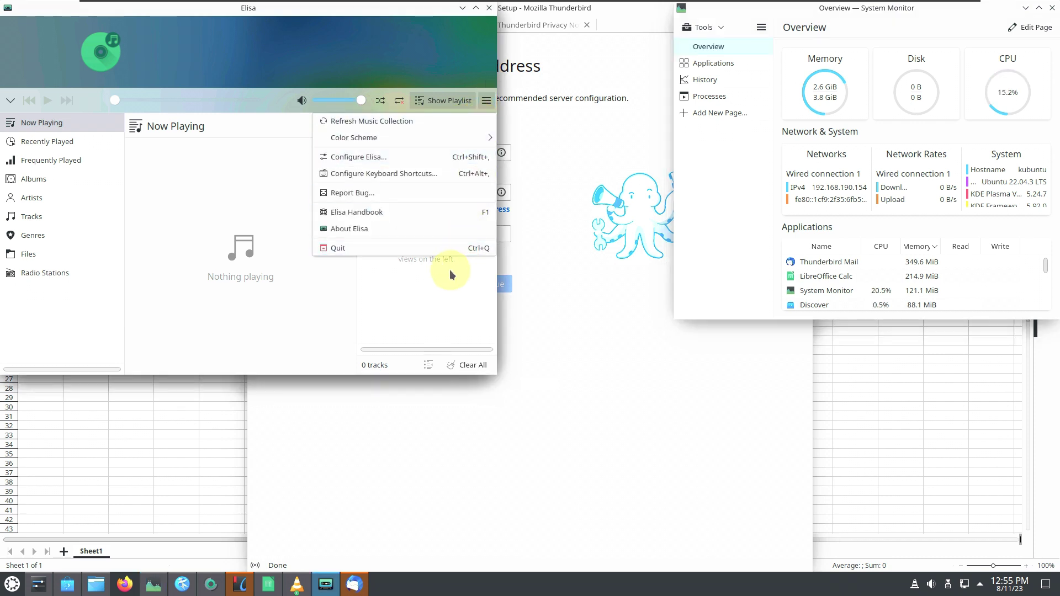
{"action": "left_click", "coordinate": [417, 229]}
{"action": "left_click", "coordinate": [598, 323]}
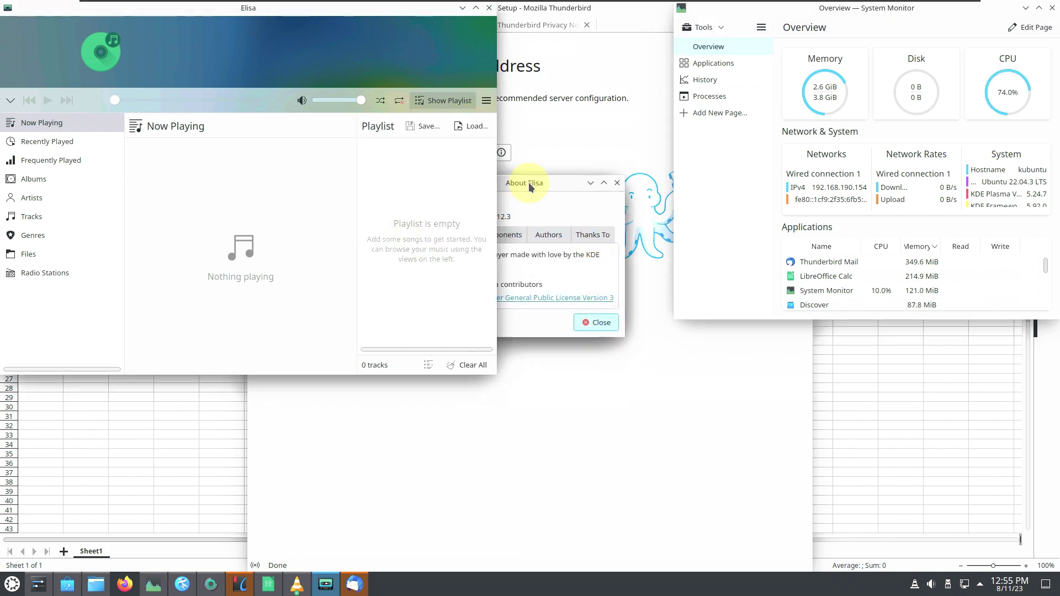
{"action": "left_click", "coordinate": [487, 11]}
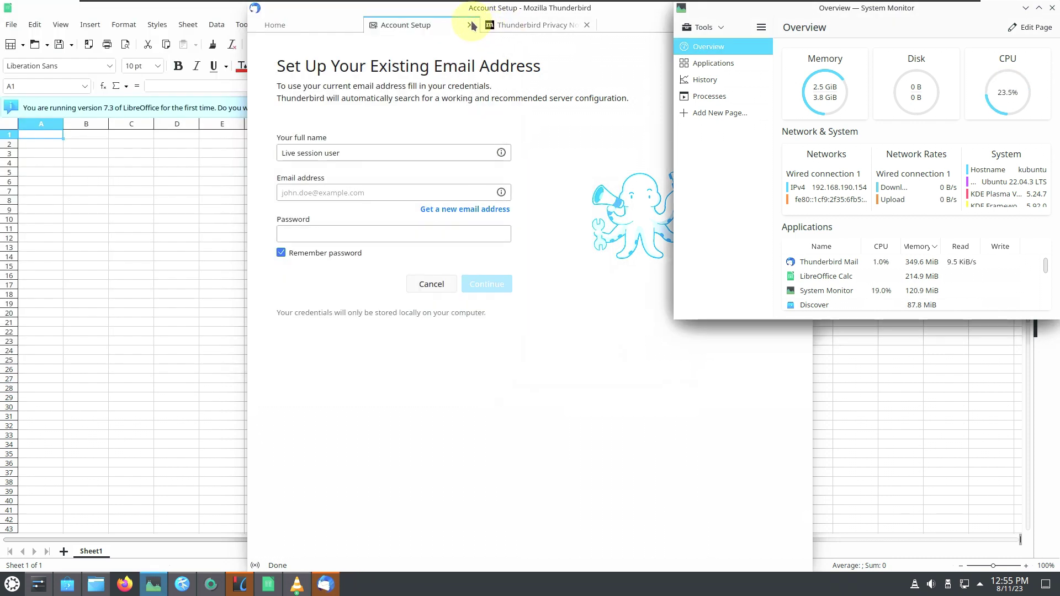
Close Thunderbird's Account Setup and privacy notice tabs and show its version information from the Home page
{"action": "left_click", "coordinate": [491, 25]}
{"action": "left_click", "coordinate": [490, 24]}
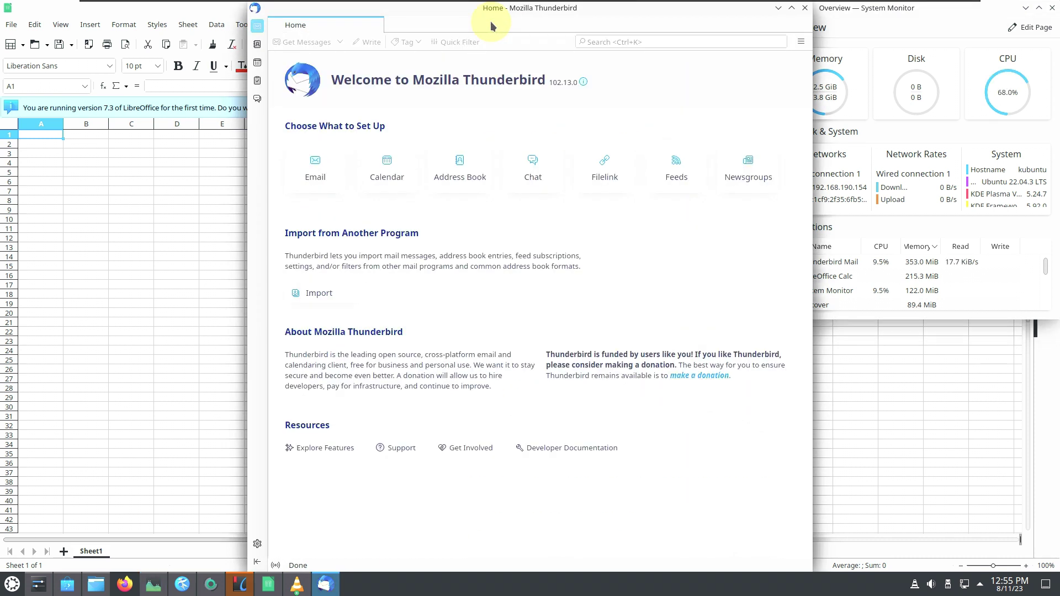
{"action": "left_click", "coordinate": [584, 83]}
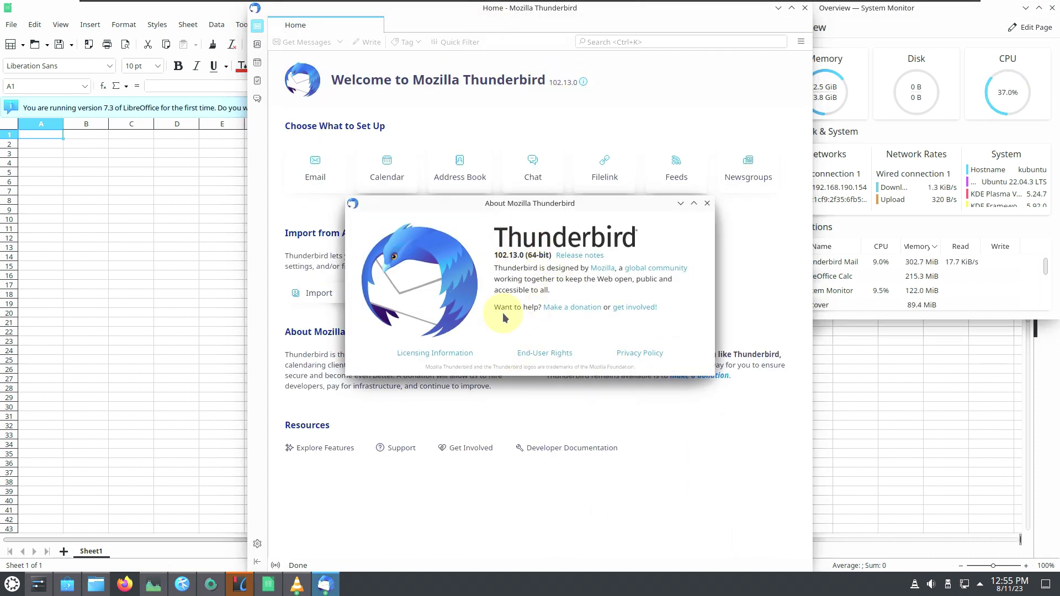
Dismiss Thunderbird's version information and close the mail client
{"action": "left_click", "coordinate": [704, 204]}
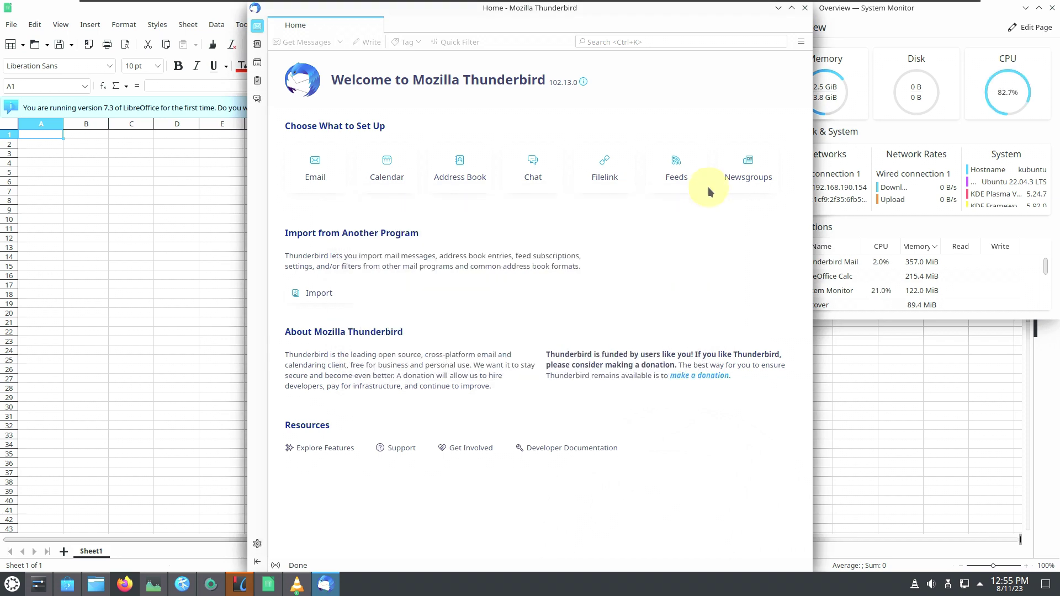
{"action": "left_click", "coordinate": [806, 8]}
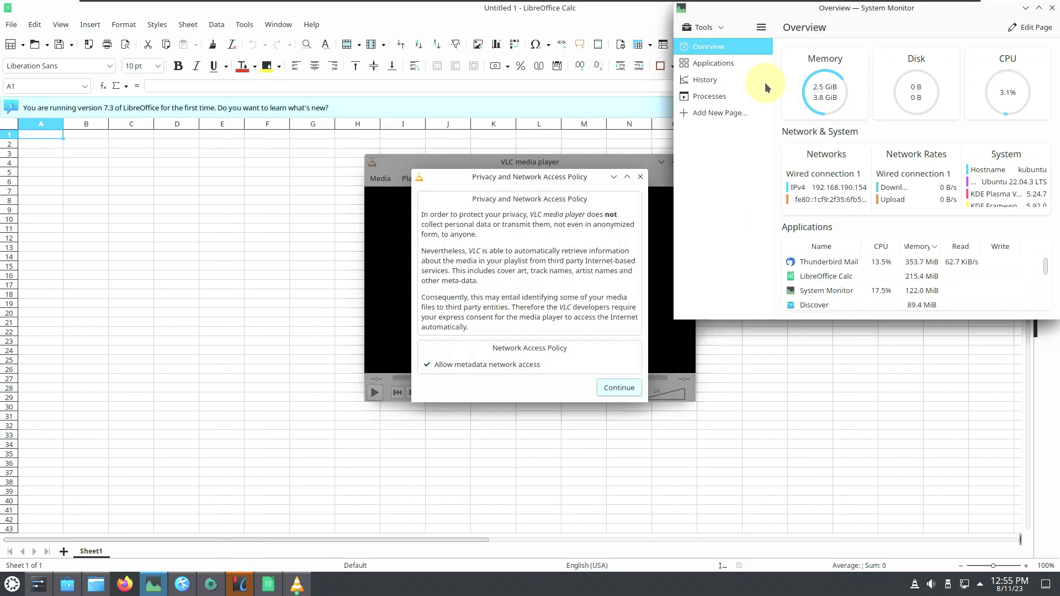
Accept VLC's privacy and network access policy, view its About information and close the media player
{"action": "key", "text": "Return"}
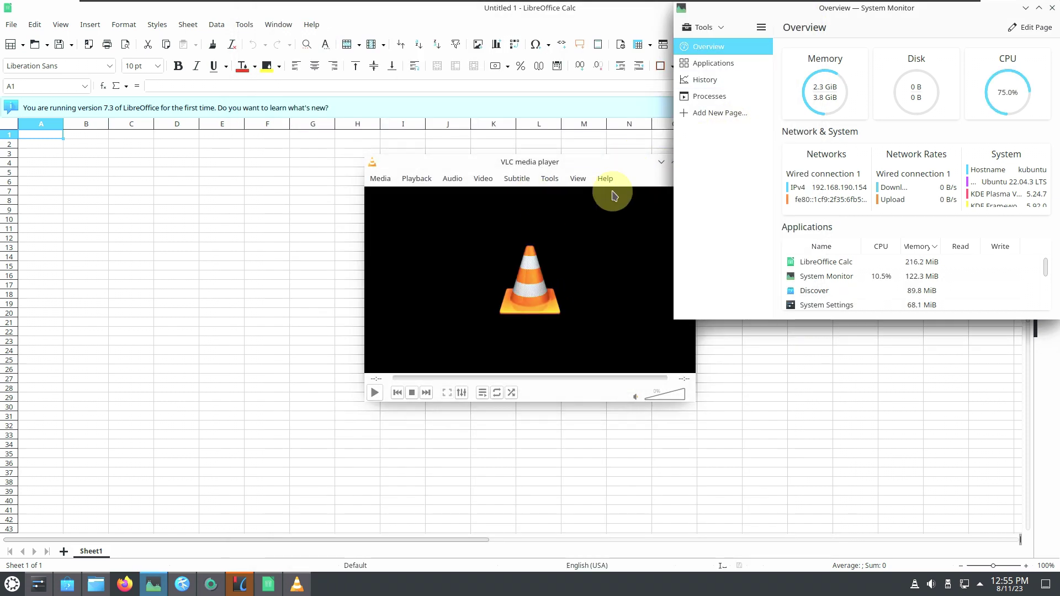
{"action": "left_click", "coordinate": [605, 179]}
{"action": "left_click", "coordinate": [614, 214]}
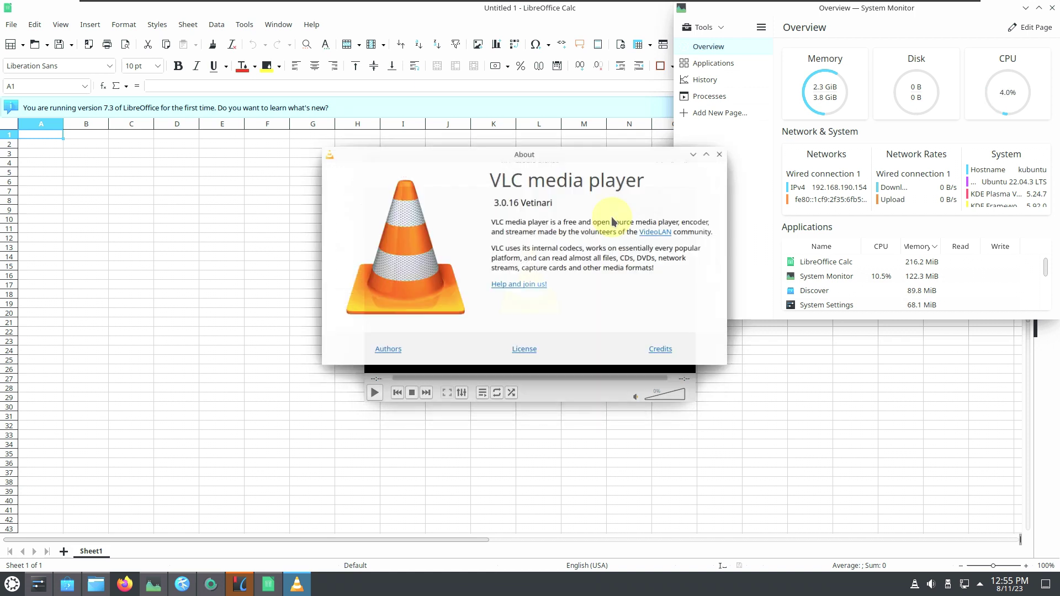
{"action": "left_click", "coordinate": [722, 153]}
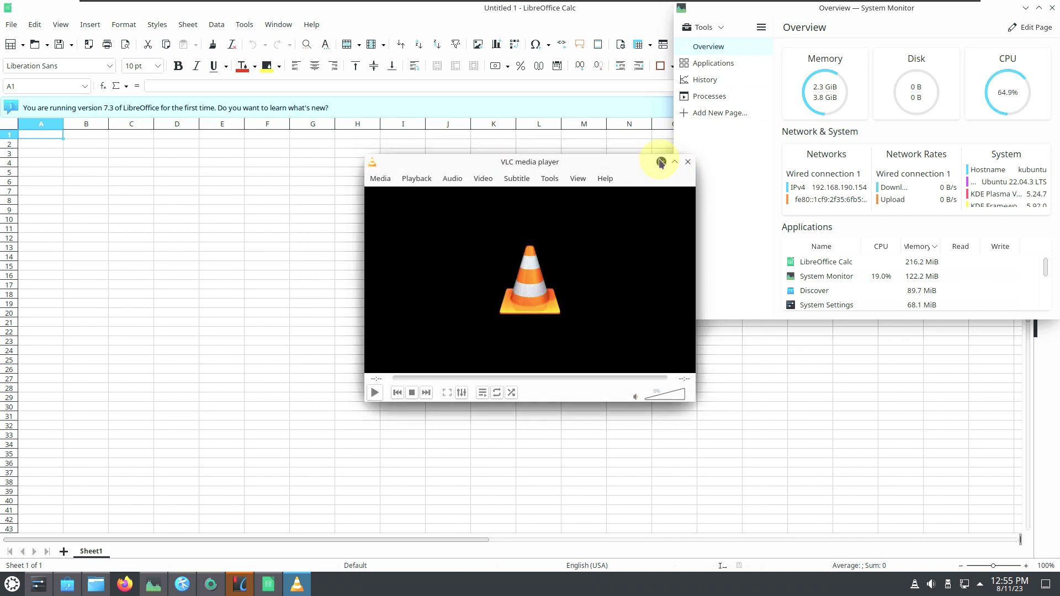
{"action": "left_click", "coordinate": [690, 169]}
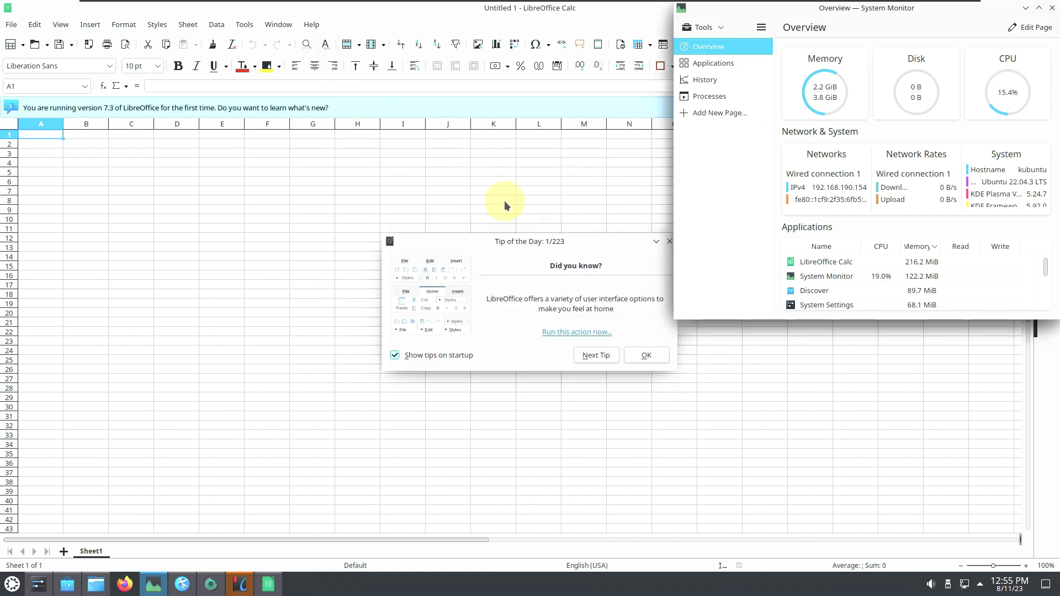
Dismiss LibreOffice Calc's Tip of the Day, view the About LibreOffice version information and close Calc
{"action": "left_click", "coordinate": [670, 241]}
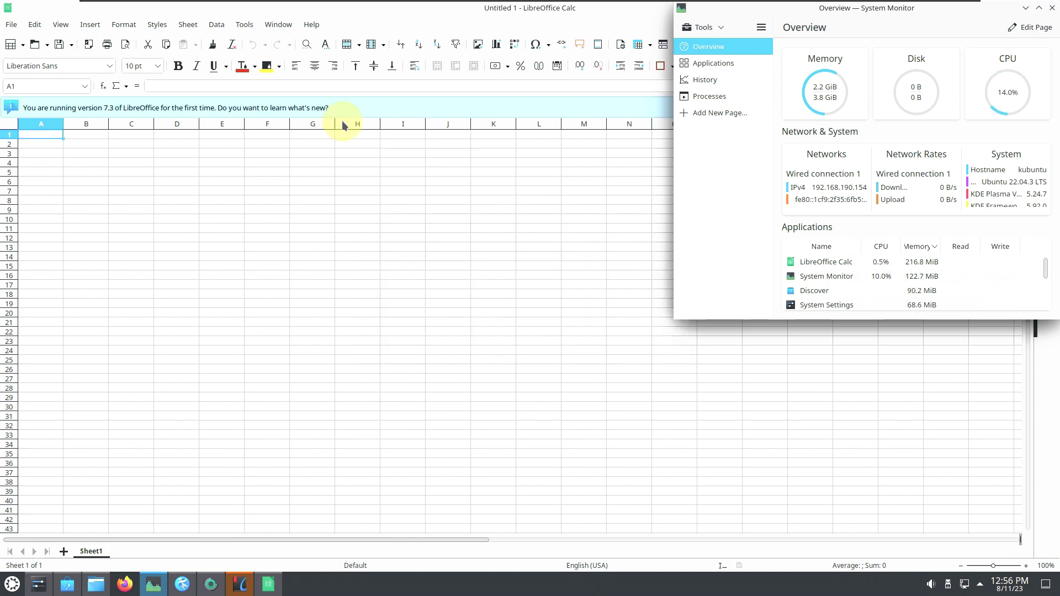
{"action": "left_click", "coordinate": [313, 31]}
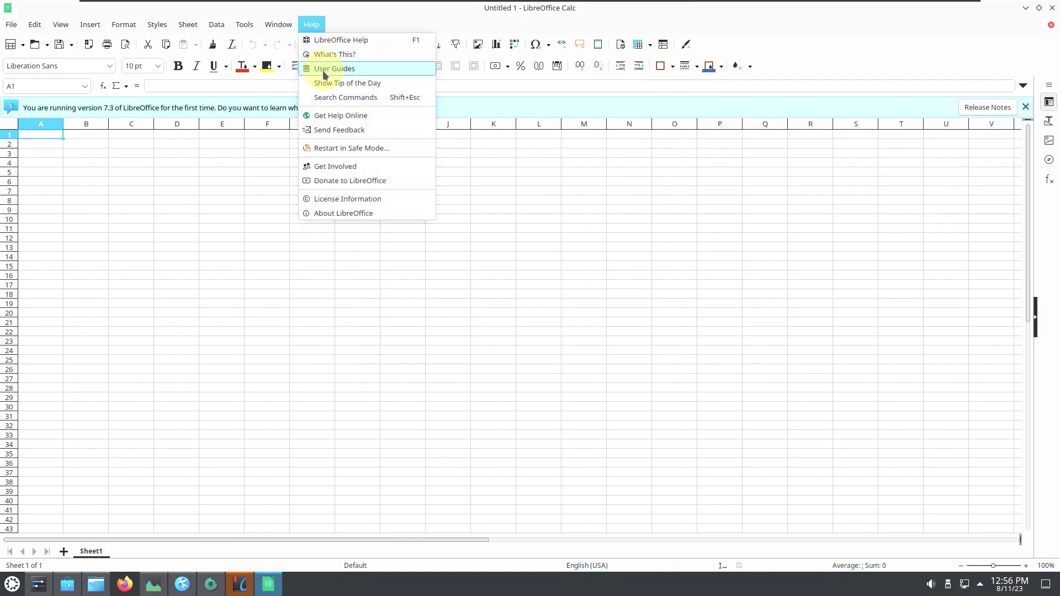
{"action": "left_click", "coordinate": [357, 212]}
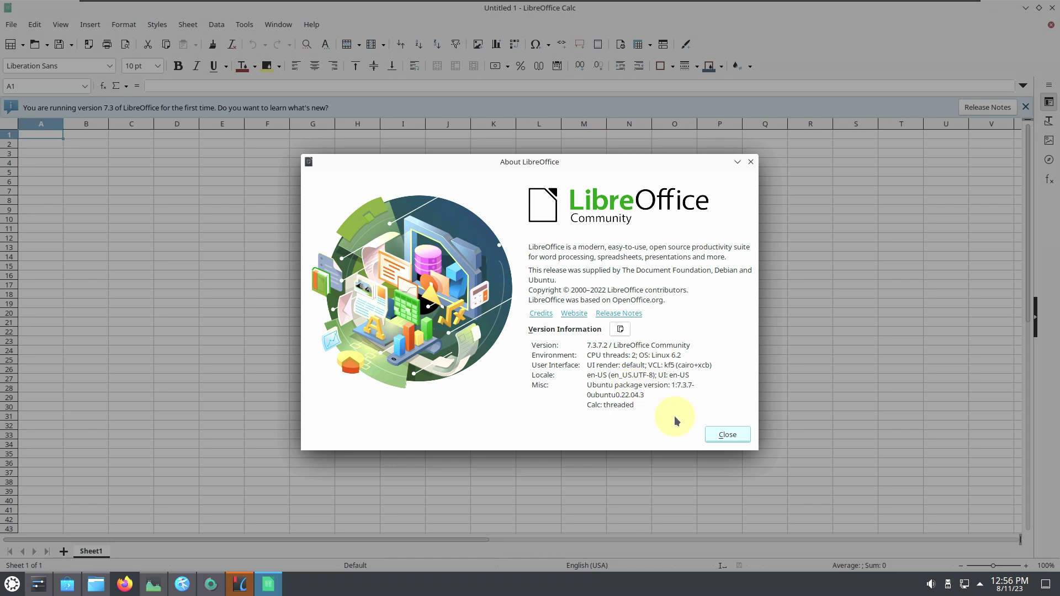
{"action": "left_click", "coordinate": [728, 434]}
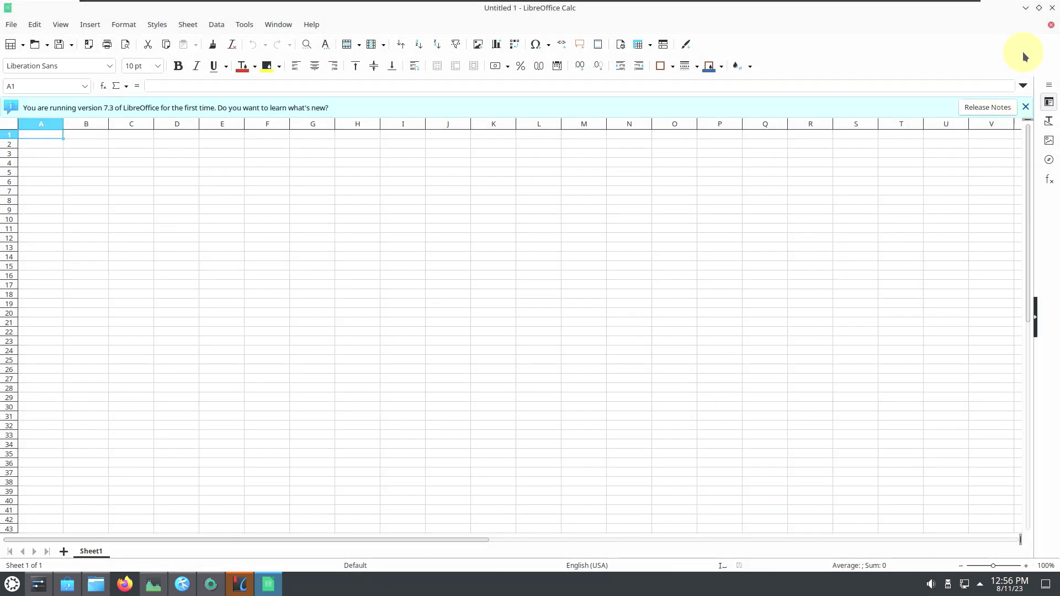
{"action": "left_click", "coordinate": [1053, 9]}
View Okular's About information, dismiss it and close the document viewer
{"action": "left_click", "coordinate": [504, 116]}
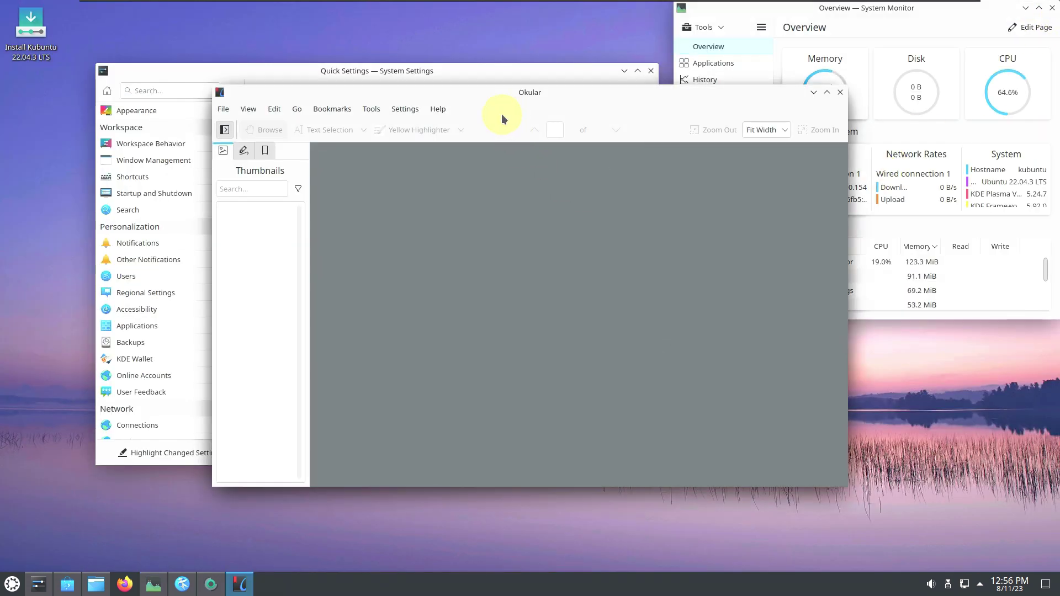
{"action": "left_click", "coordinate": [444, 115]}
{"action": "left_click", "coordinate": [475, 224]}
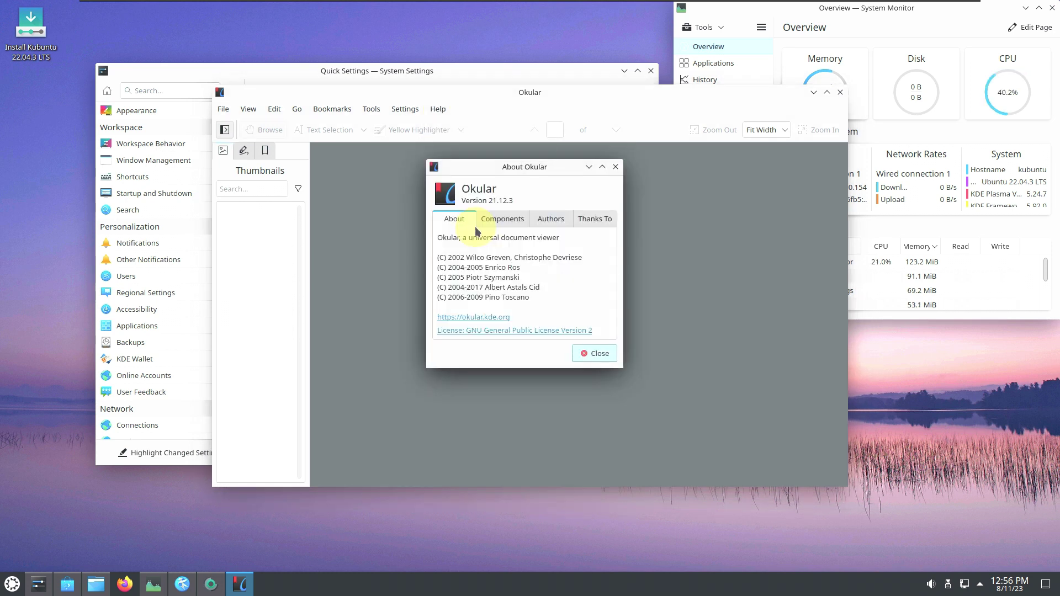
{"action": "left_click", "coordinate": [598, 354]}
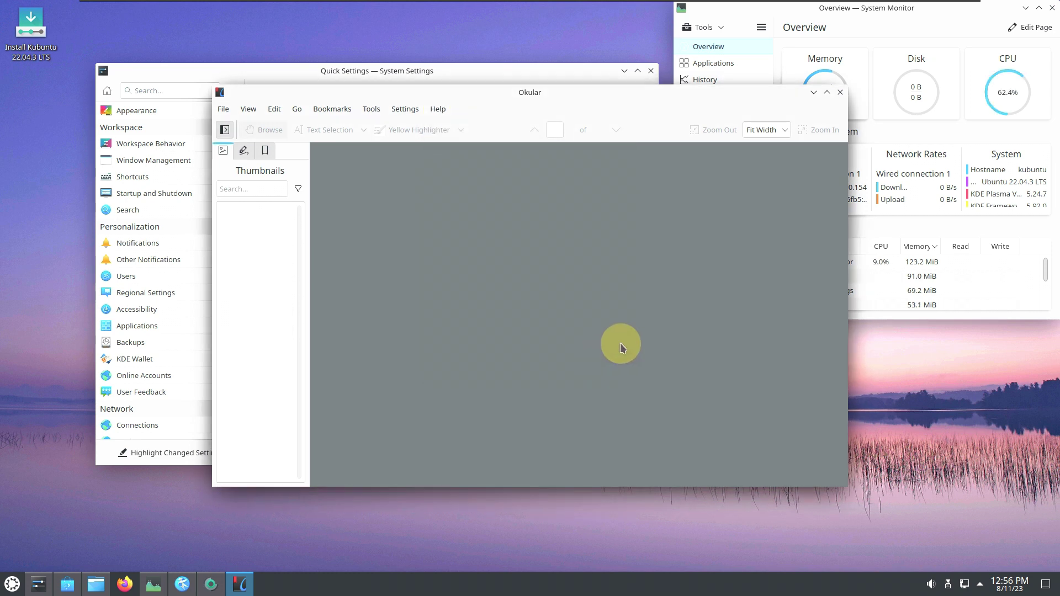
{"action": "left_click", "coordinate": [840, 92]}
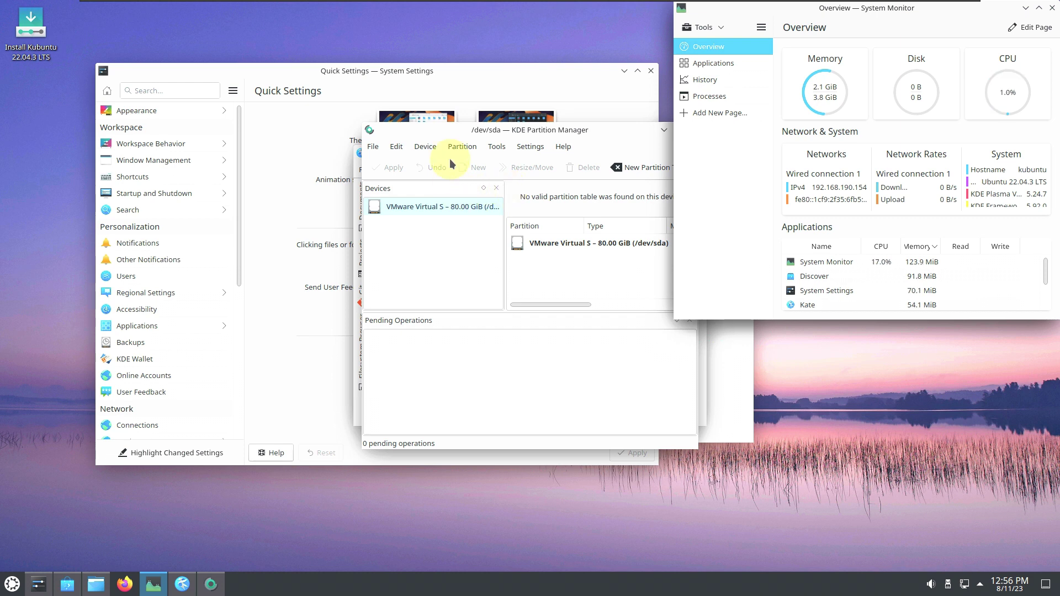
View KDE Partition Manager's About information, dismiss it and close the partition manager
{"action": "left_click", "coordinate": [563, 146]}
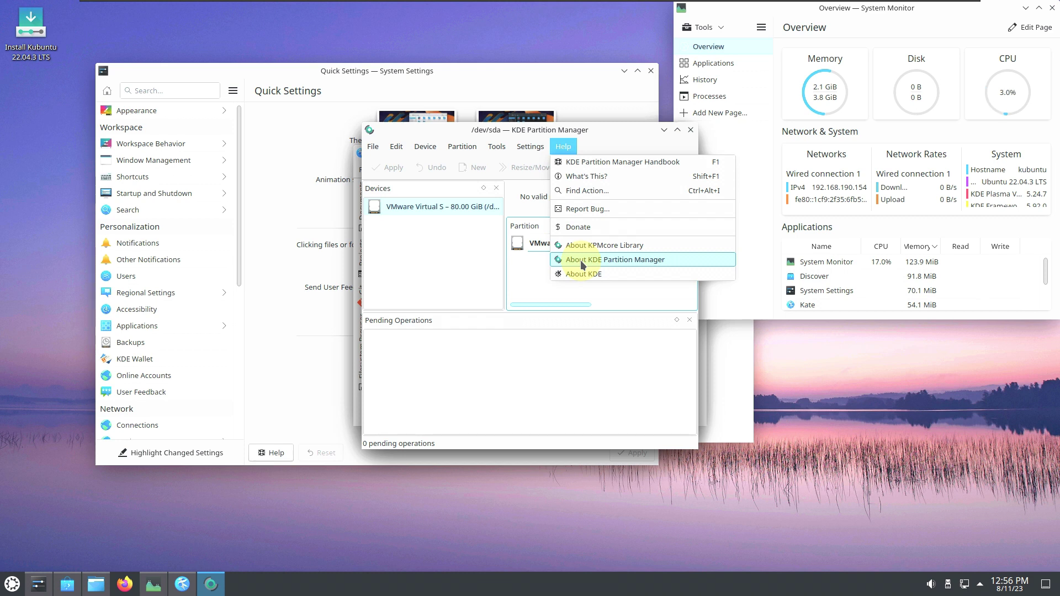
{"action": "left_click", "coordinate": [599, 261]}
{"action": "left_click", "coordinate": [590, 344]}
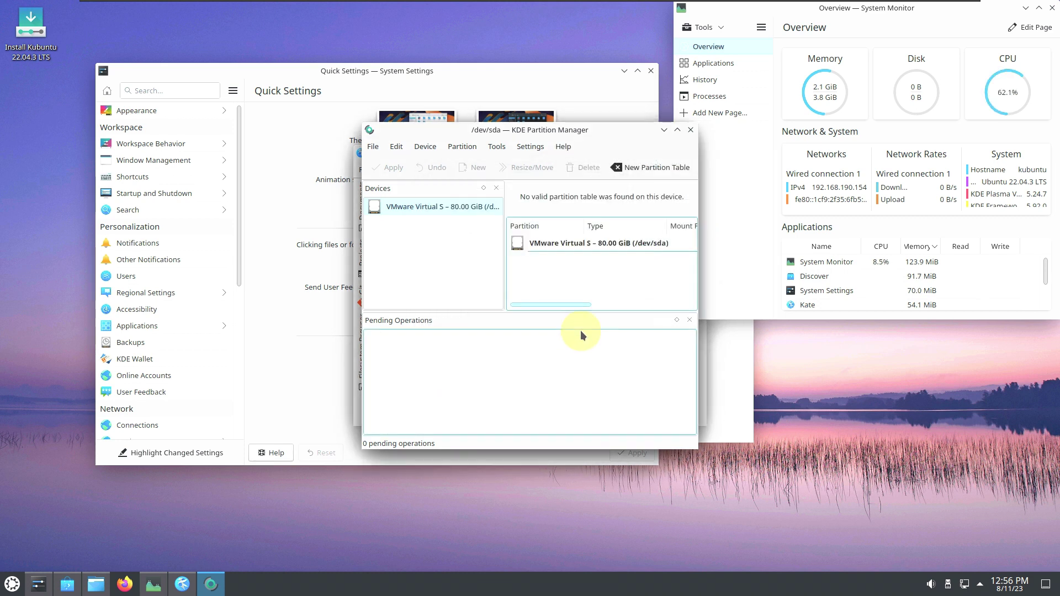
{"action": "left_click", "coordinate": [691, 131]}
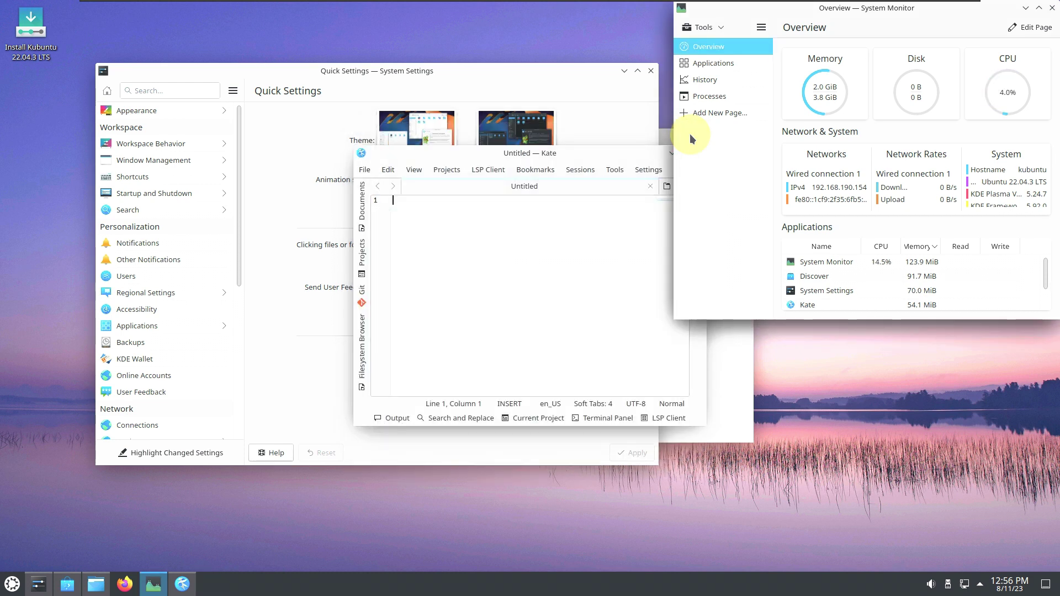
Enter "youtube.com/9to5linux", a blank line and "subscribe" in Kate's untitled document
{"action": "left_click", "coordinate": [612, 155]}
{"action": "left_click", "coordinate": [549, 231]}
{"action": "type", "text": "youtube.com/9to5"}
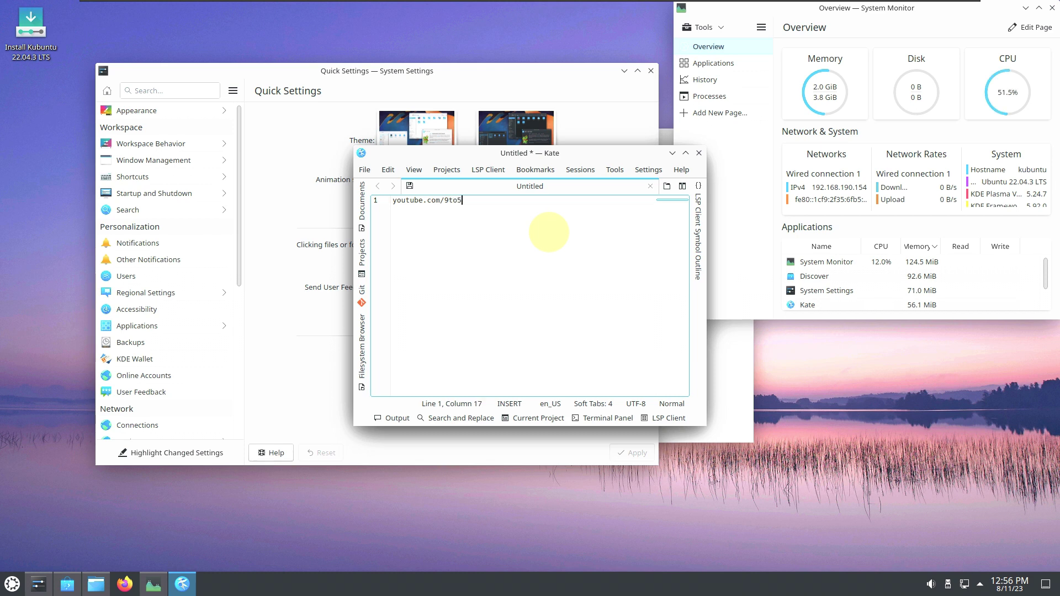
{"action": "type", "text": "linux"}
{"action": "key", "text": "Return"}
{"action": "key", "text": "Return"}
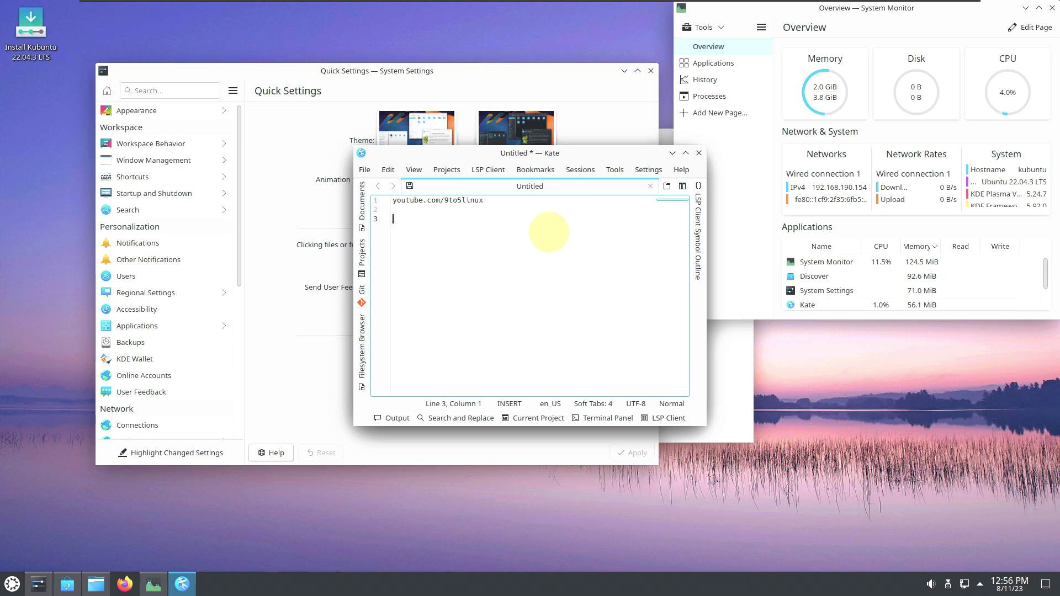
{"action": "type", "text": "subscribe"}
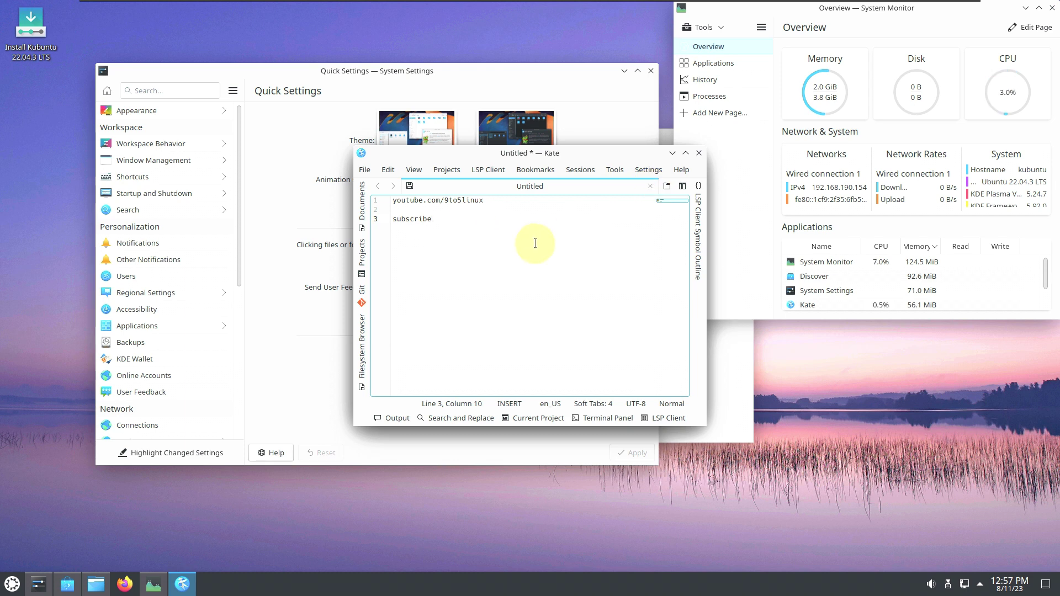
View Kate's About information and close the text editor without saving the untitled document
{"action": "left_click", "coordinate": [681, 169]}
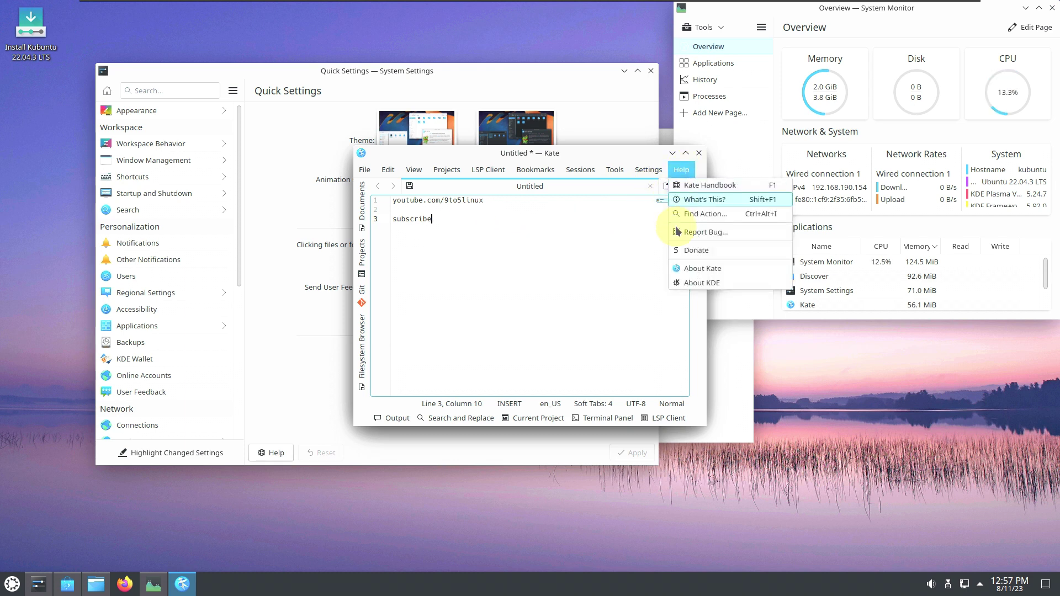
{"action": "left_click", "coordinate": [691, 269]}
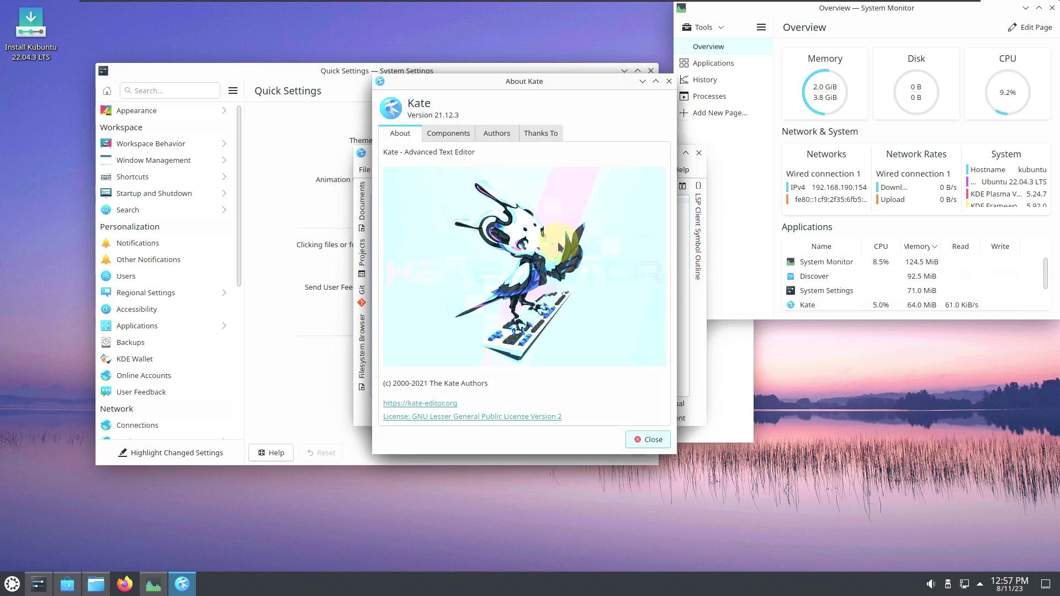
{"action": "left_click", "coordinate": [669, 81]}
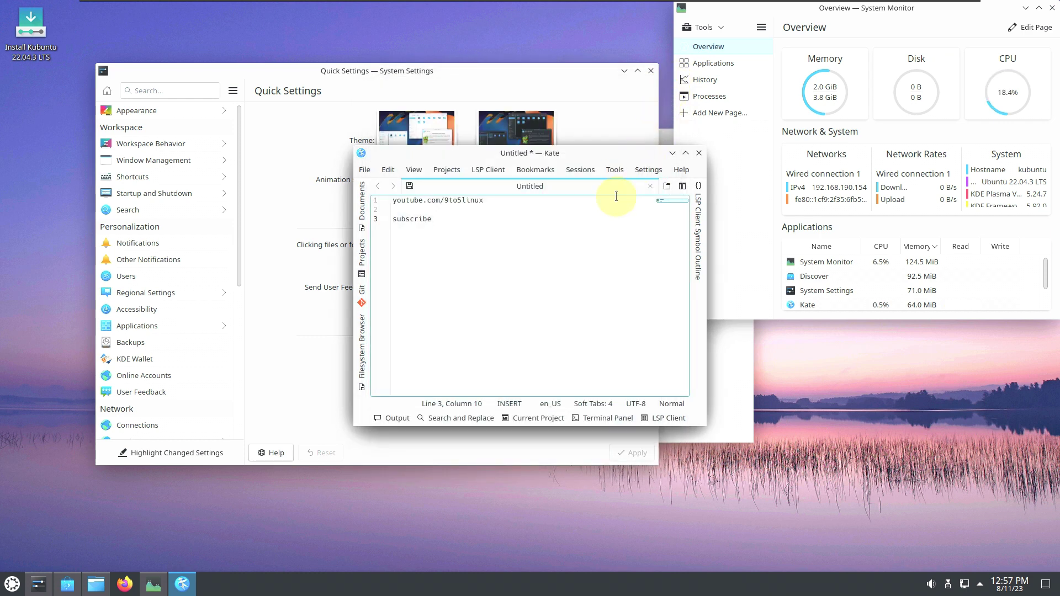
{"action": "left_click", "coordinate": [704, 157]}
{"action": "left_click", "coordinate": [610, 343]}
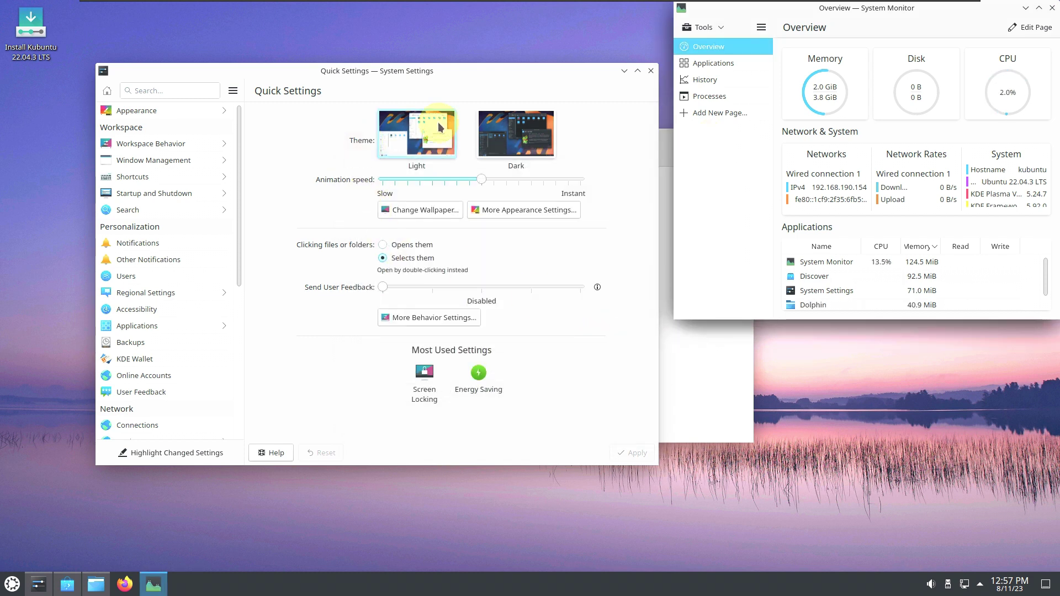
Bring the Discover window to the front and view its Updates and About pages
{"action": "left_click", "coordinate": [670, 379]}
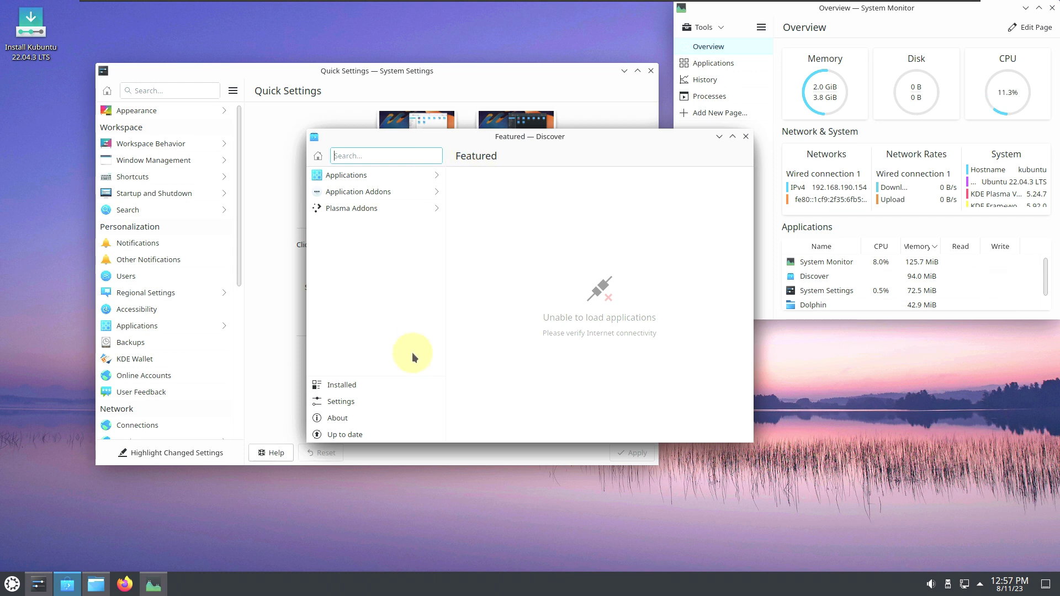
{"action": "left_click", "coordinate": [377, 435]}
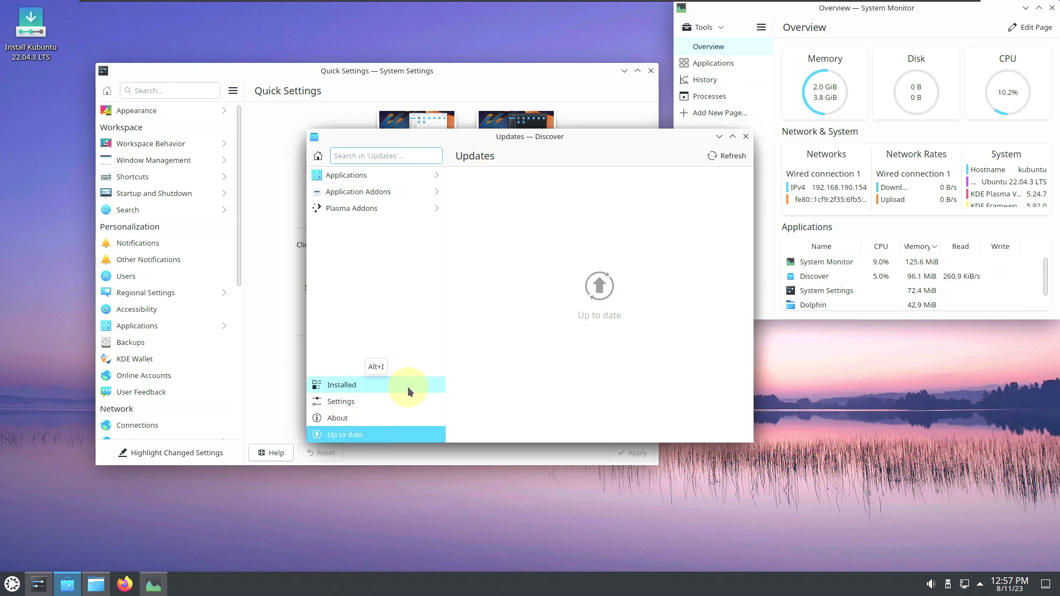
{"action": "left_click", "coordinate": [404, 418]}
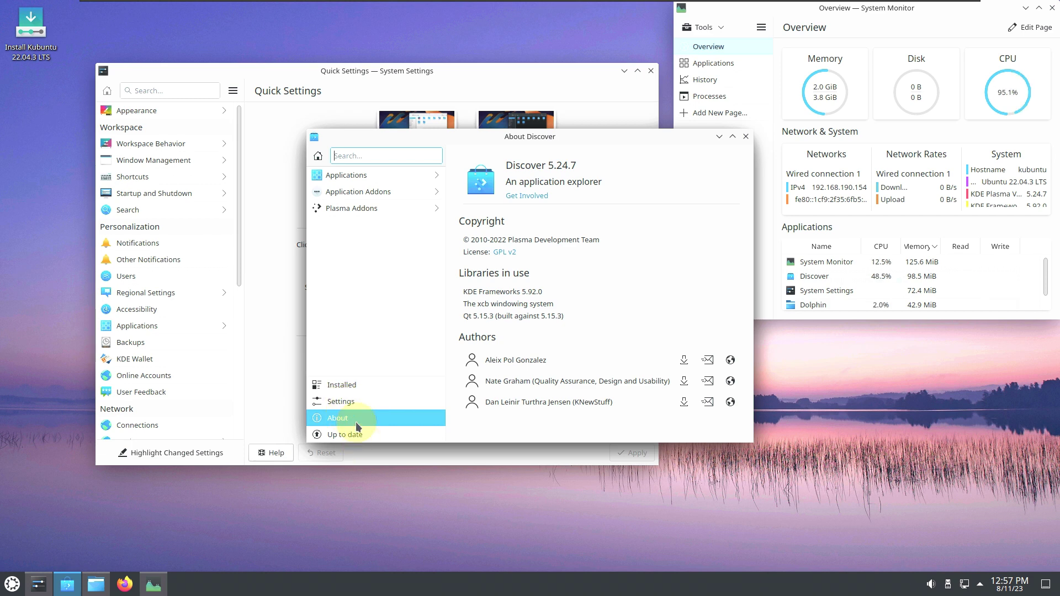
Move the Discover window aside and close it by terminating the unresponsive application
{"action": "left_click_drag", "start_coordinate": [595, 140], "coordinate": [507, 150]}
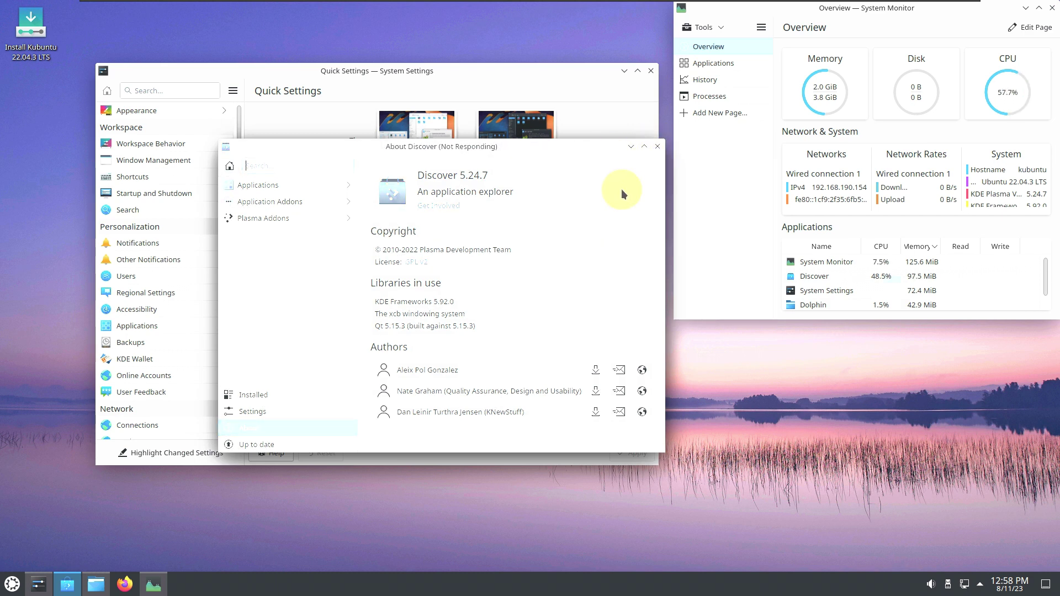
{"action": "key", "text": "alt+F4"}
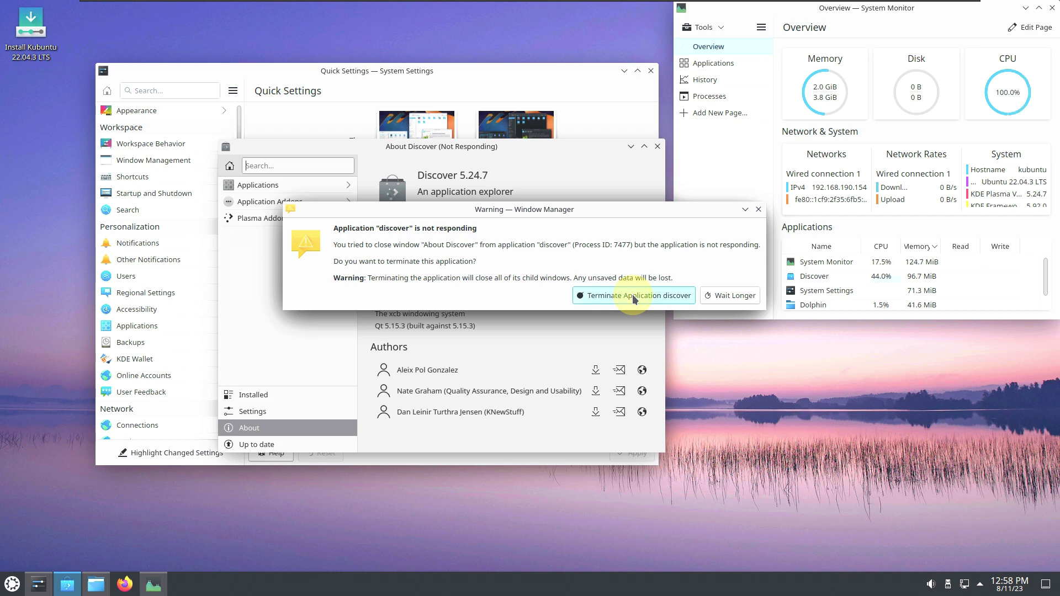
{"action": "left_click", "coordinate": [631, 295]}
Maximize System Settings and view the About this System and Thunderbolt pages
{"action": "left_click", "coordinate": [638, 71]}
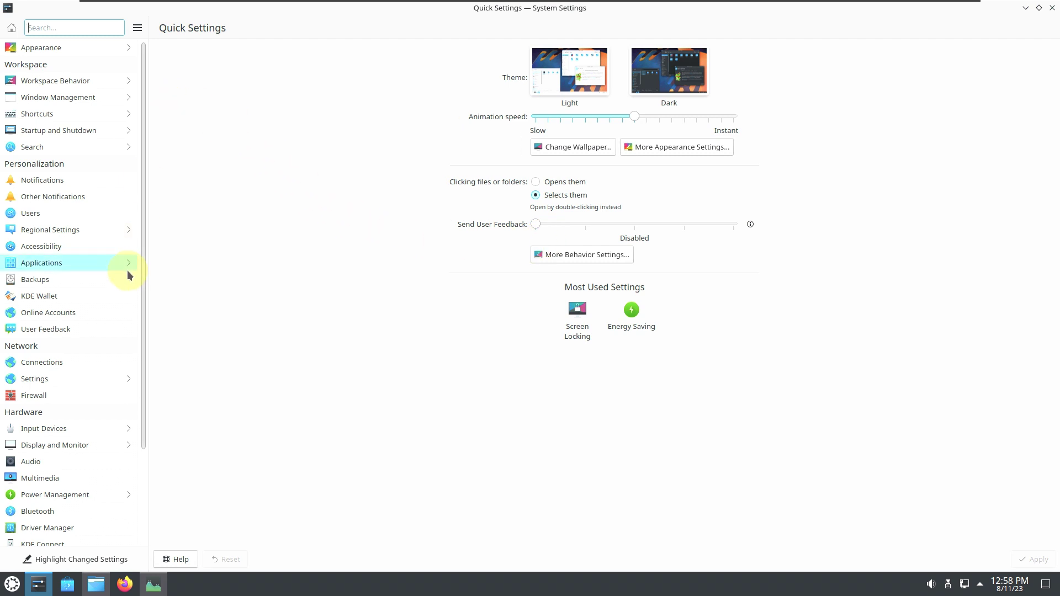
{"action": "mouse_move", "coordinate": [127, 274]}
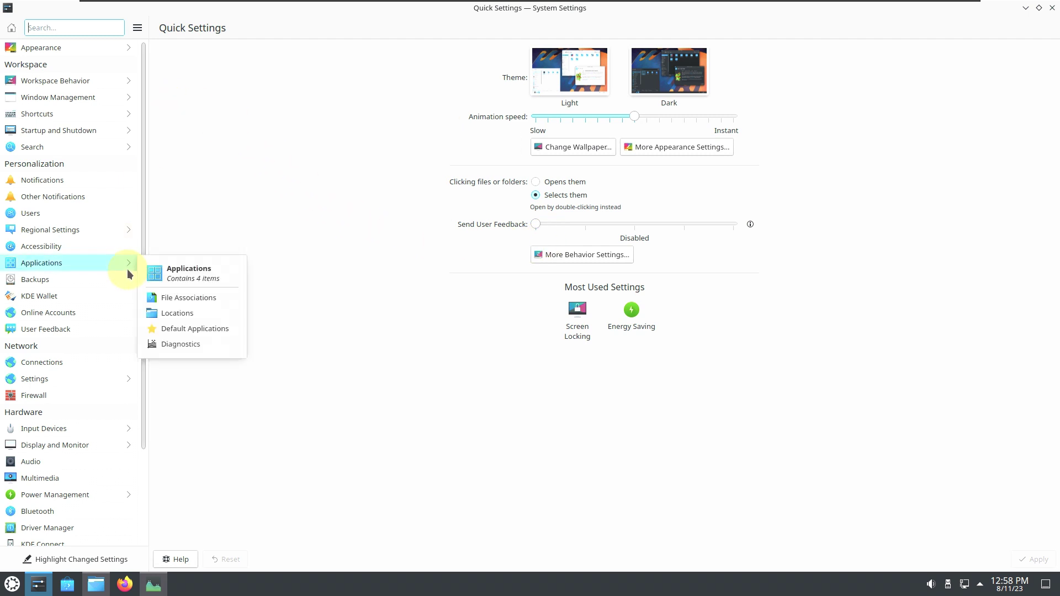
{"action": "scroll", "coordinate": [98, 494], "scroll_direction": "down", "scroll_amount": 3}
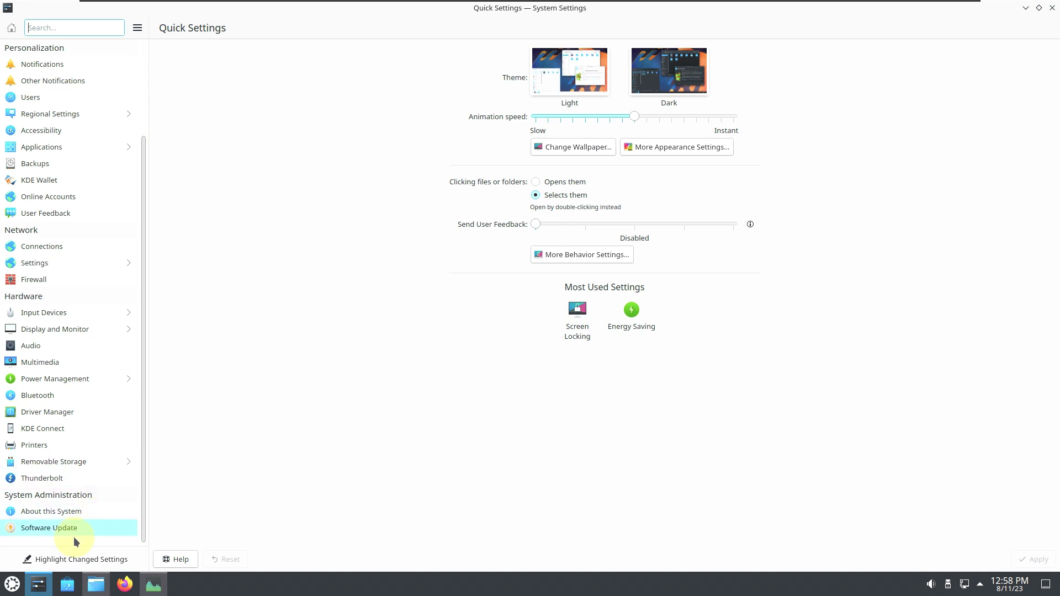
{"action": "left_click", "coordinate": [85, 510]}
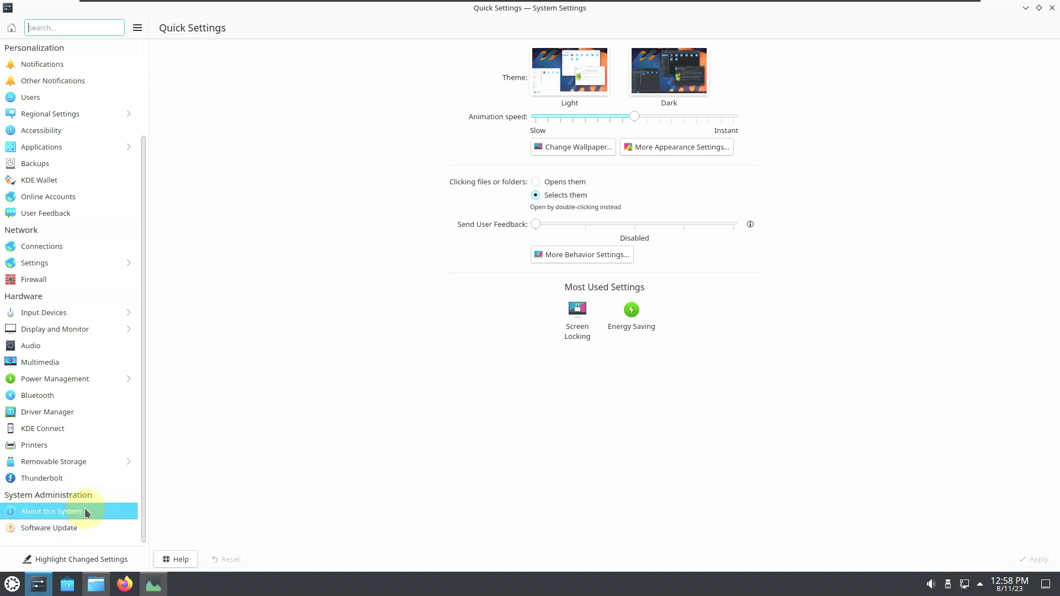
{"action": "left_click", "coordinate": [85, 478]}
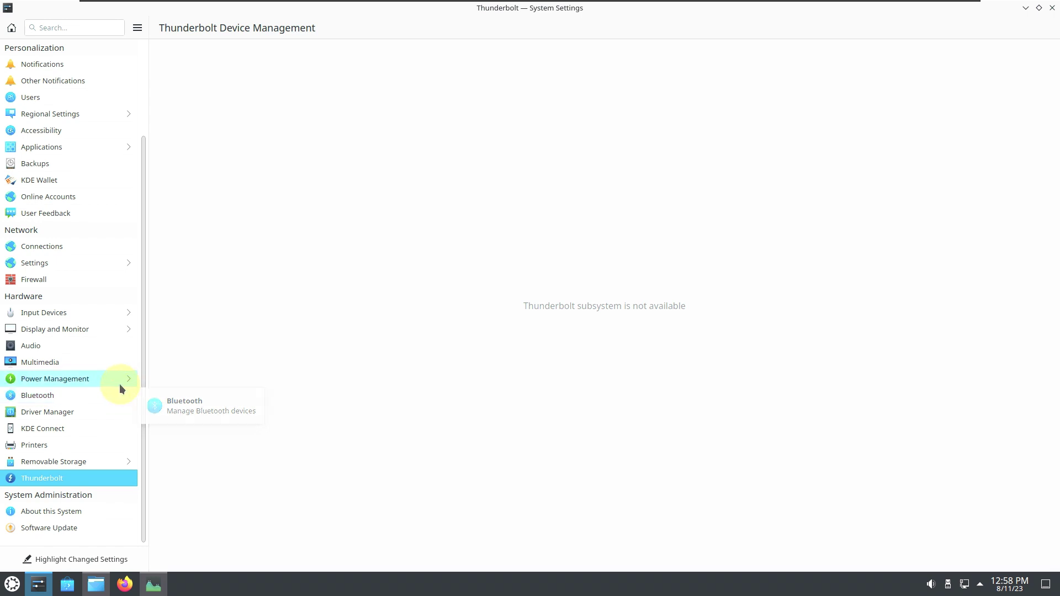
View the Appearance and Workspace Behavior settings and close System Settings
{"action": "mouse_move", "coordinate": [72, 471]}
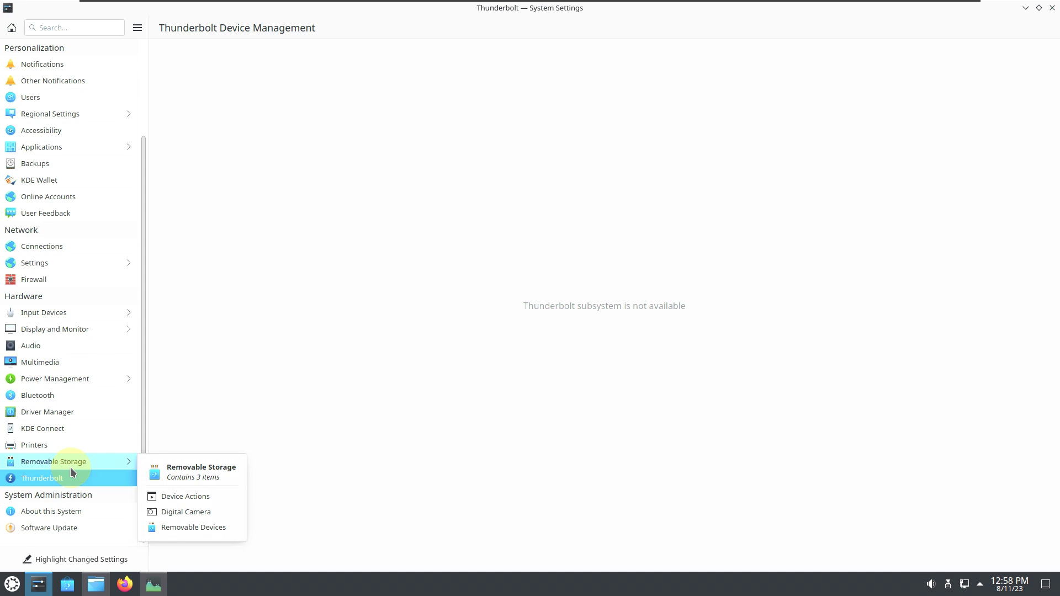
{"action": "scroll", "coordinate": [70, 471], "scroll_direction": "up", "scroll_amount": 4}
{"action": "left_click", "coordinate": [70, 50]}
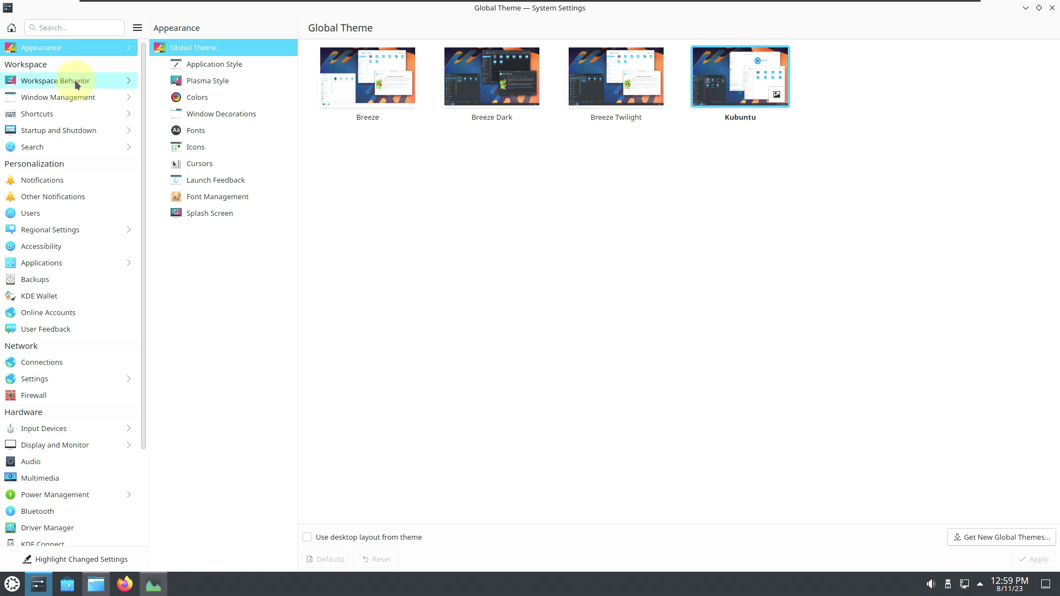
{"action": "mouse_move", "coordinate": [76, 84]}
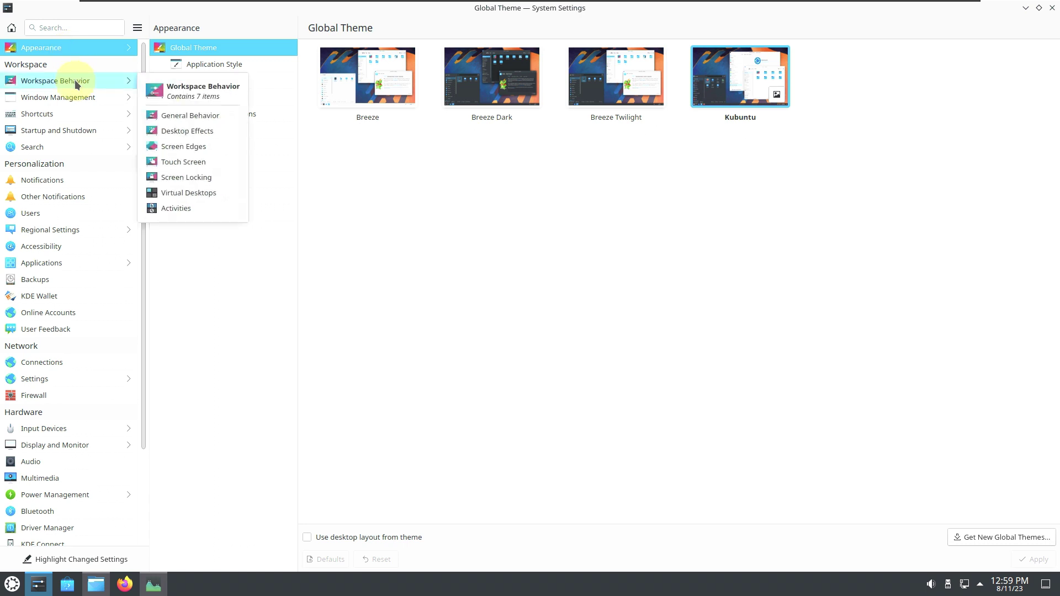
{"action": "left_click", "coordinate": [102, 85]}
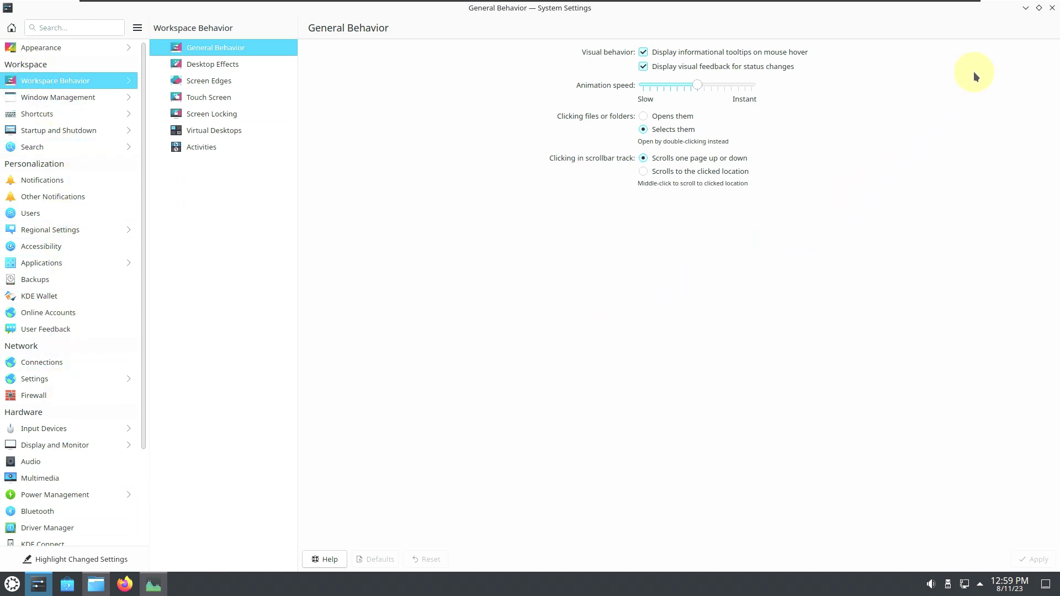
{"action": "left_click", "coordinate": [1052, 8]}
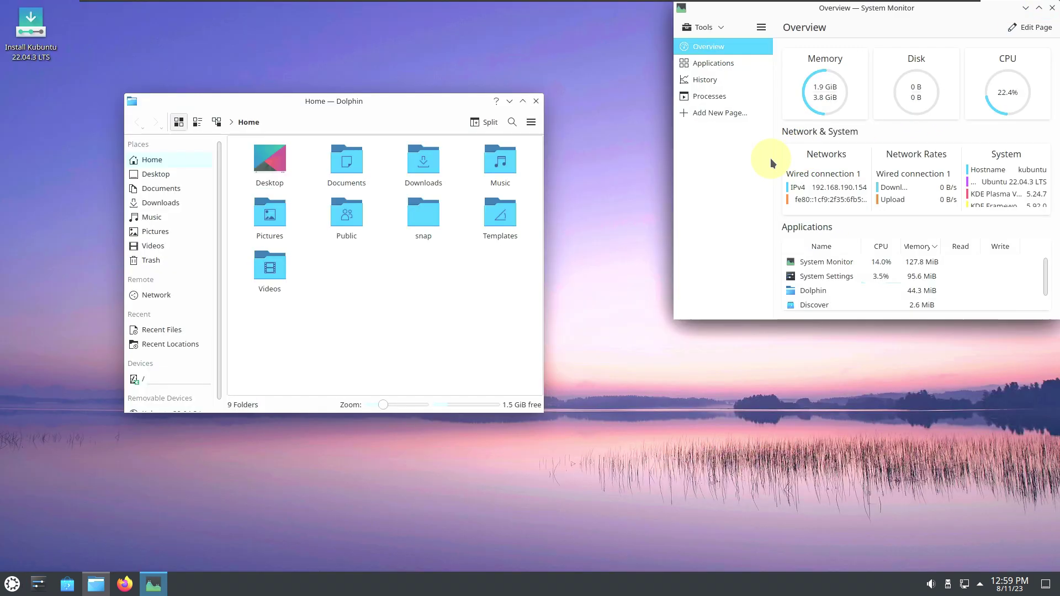
View Dolphin's About information and close the file manager
{"action": "left_click", "coordinate": [539, 125]}
{"action": "mouse_move", "coordinate": [569, 319]}
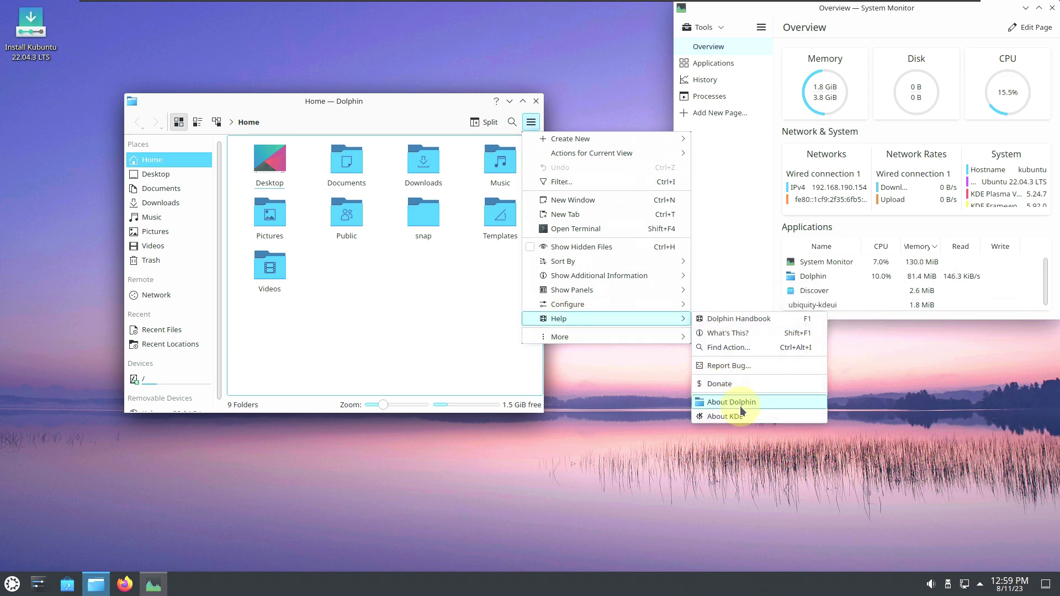
{"action": "left_click", "coordinate": [742, 410]}
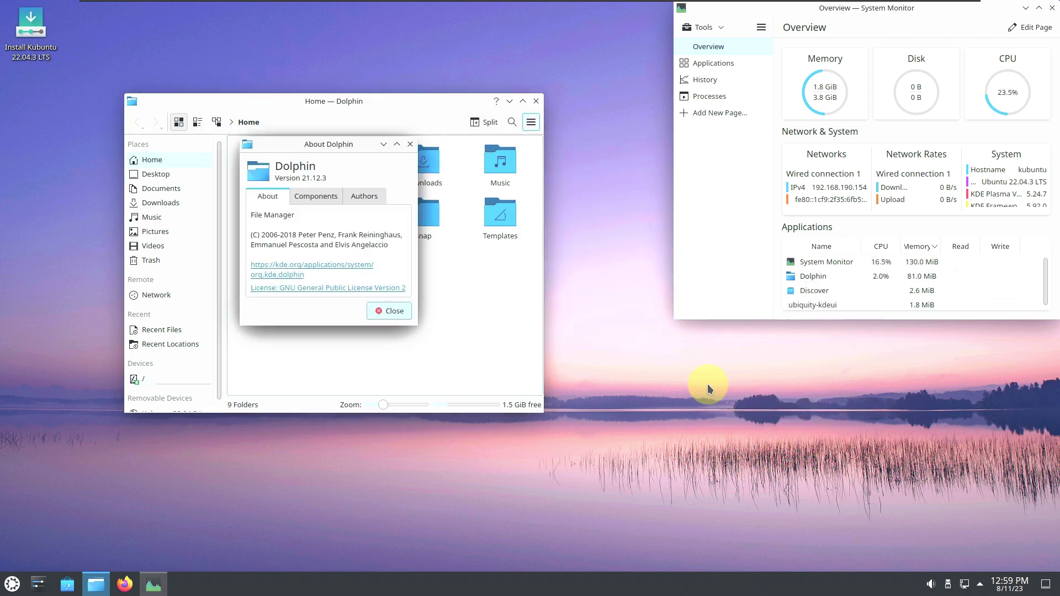
{"action": "left_click", "coordinate": [412, 147]}
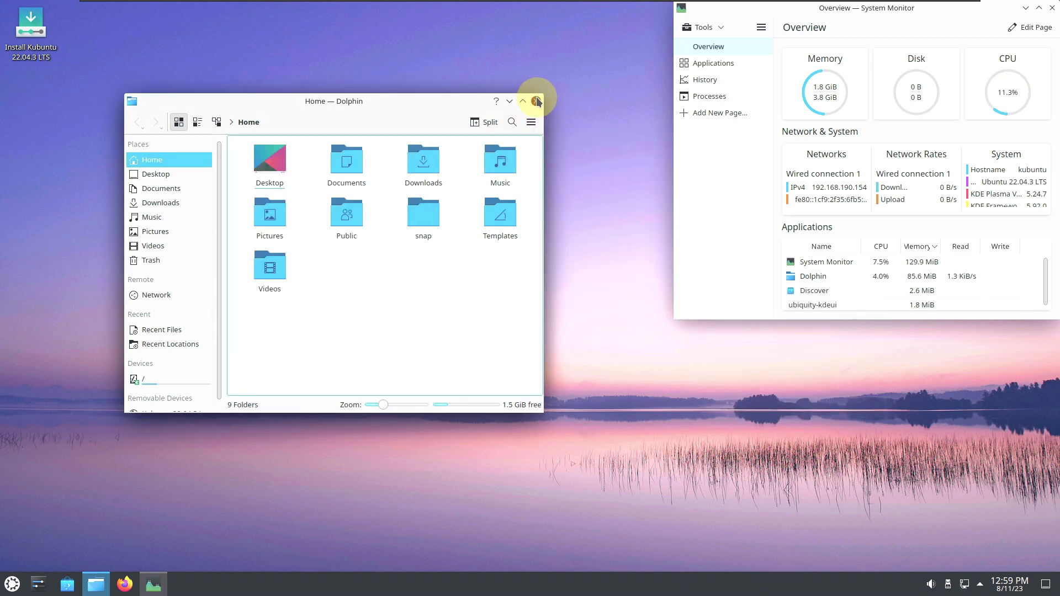
{"action": "left_click", "coordinate": [536, 101]}
Maximize System Monitor to view its Overview page and close it
{"action": "left_click", "coordinate": [1039, 7]}
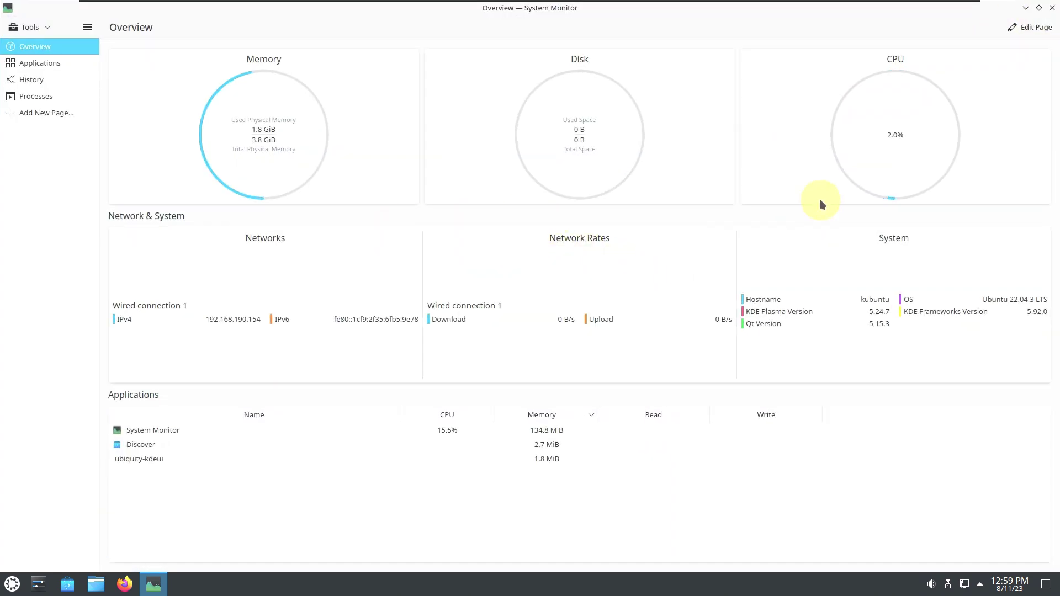
{"action": "left_click", "coordinate": [1051, 9]}
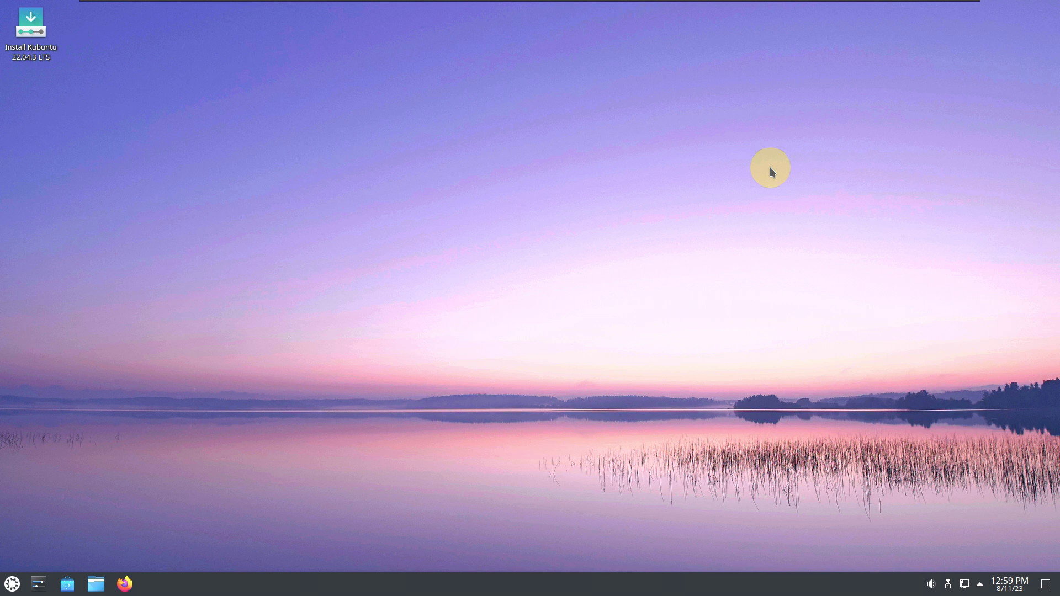
Shut down the live session and confirm without waiting for the countdown
{"action": "left_click", "coordinate": [11, 583]}
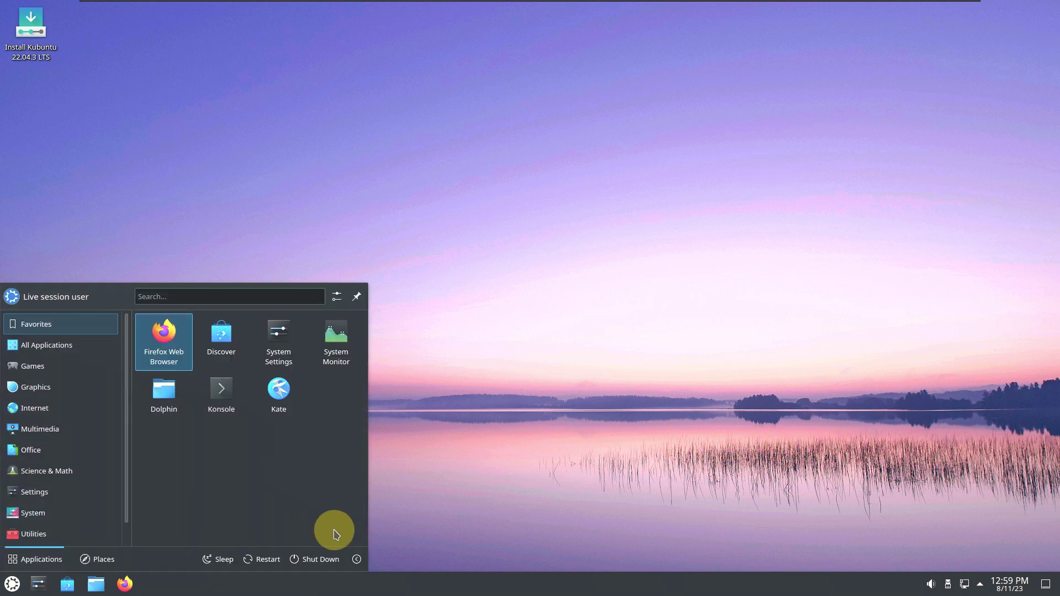
{"action": "left_click", "coordinate": [326, 559]}
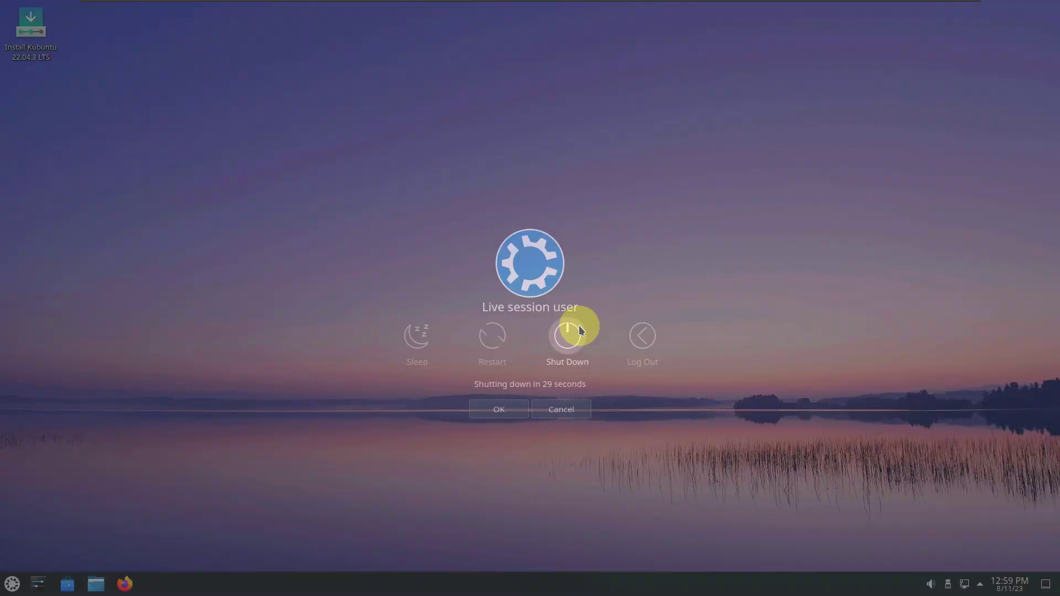
{"action": "left_click", "coordinate": [580, 330]}
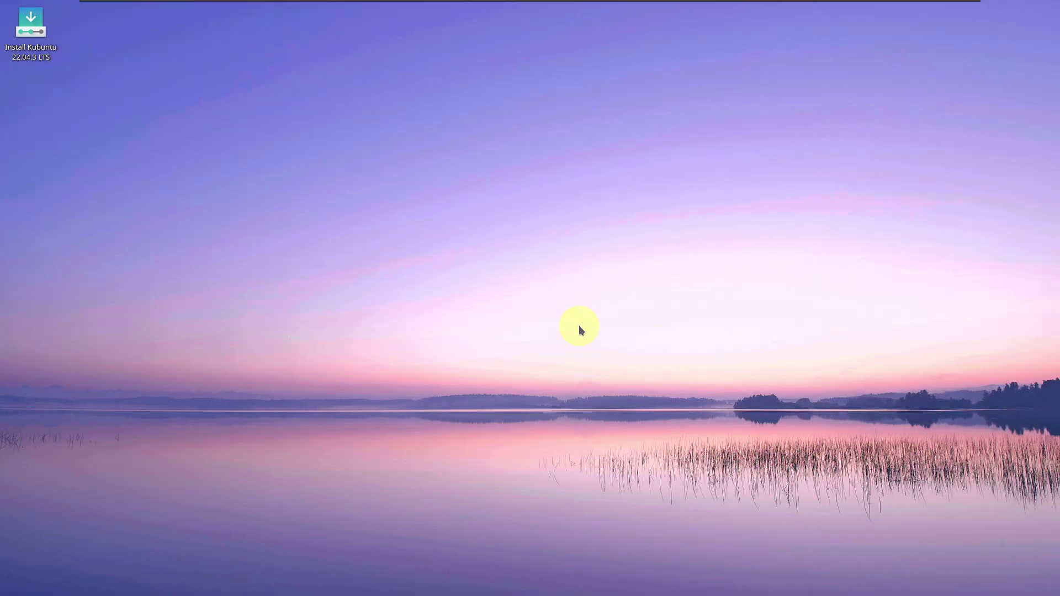